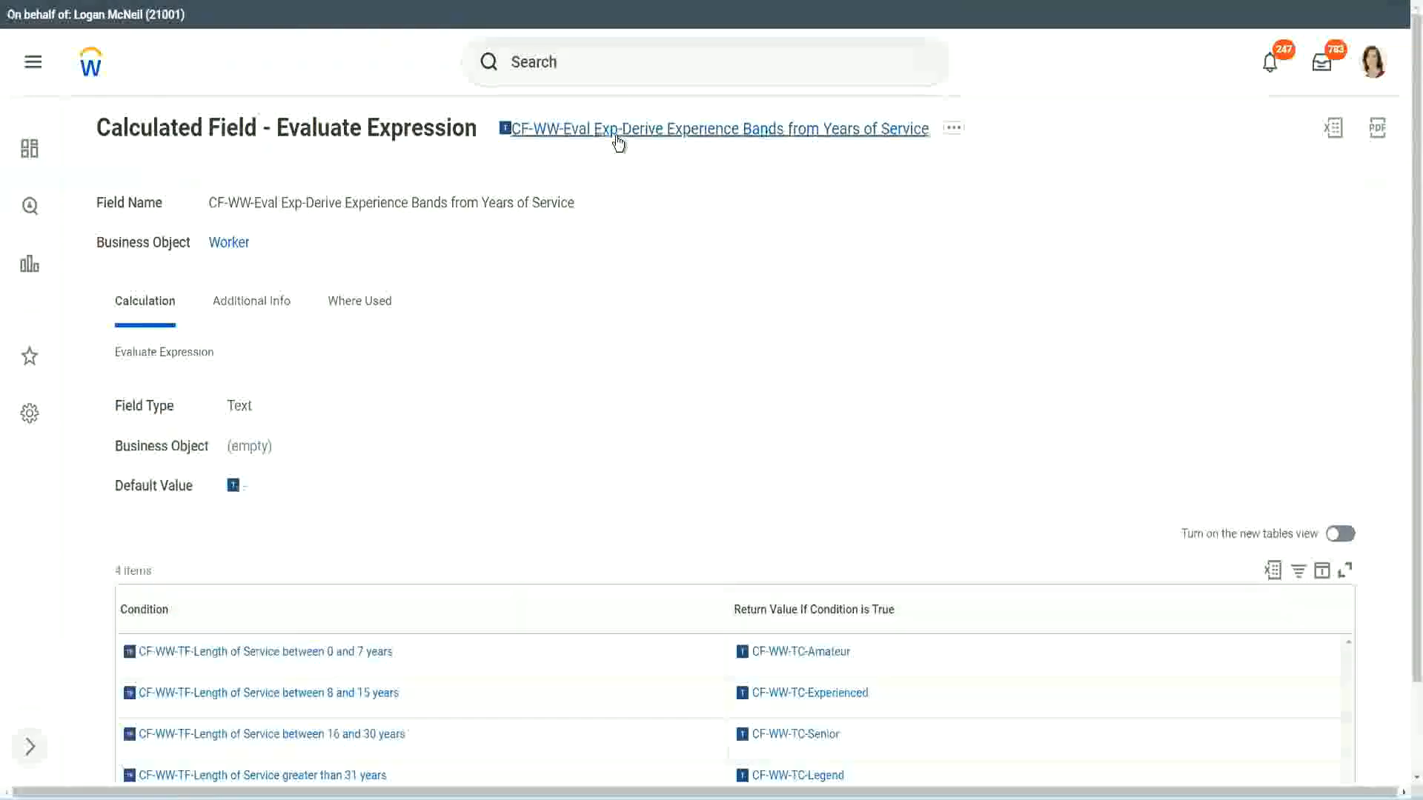
pyautogui.rightClick(620, 134)
pyautogui.click(671, 220)
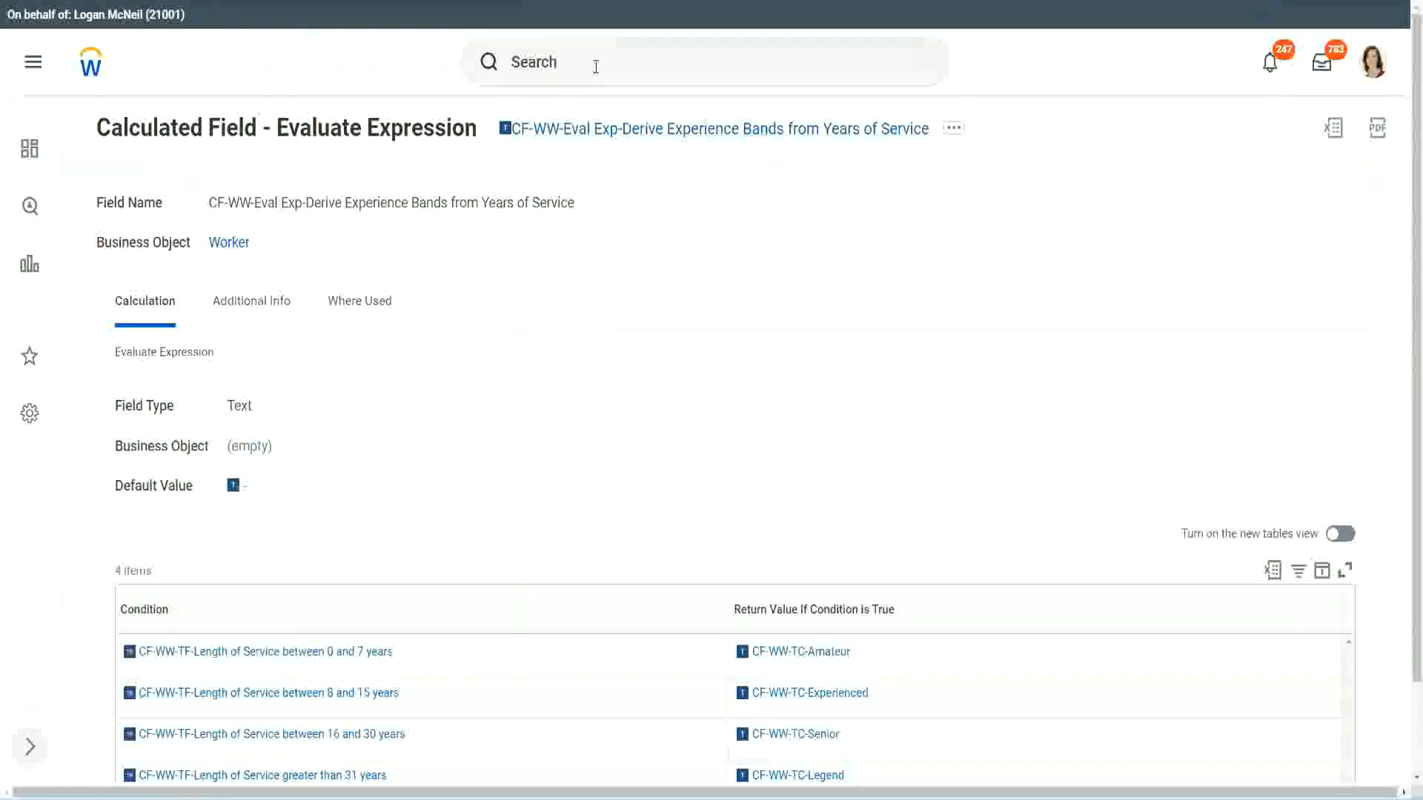
pyautogui.click(596, 65)
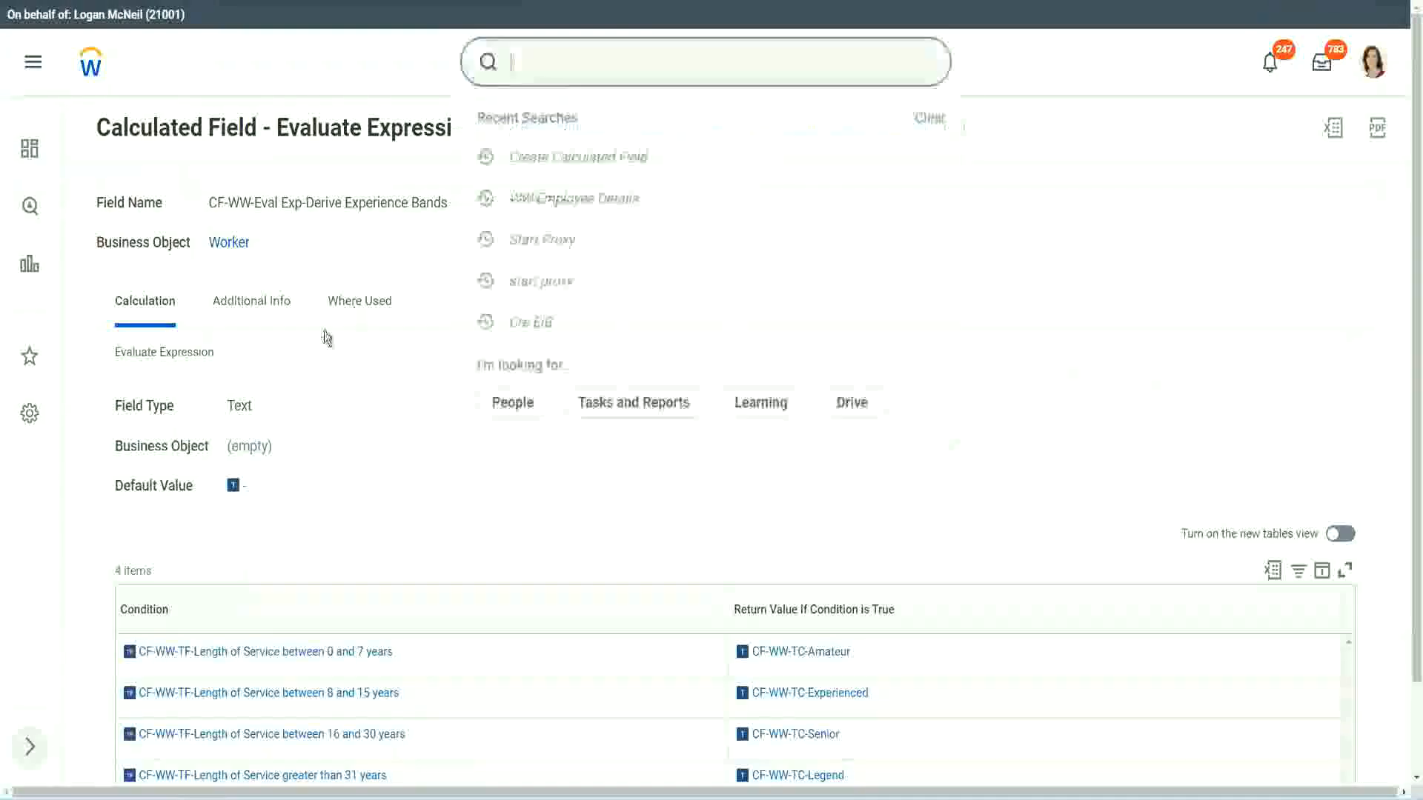
pyautogui.click(1007, 166)
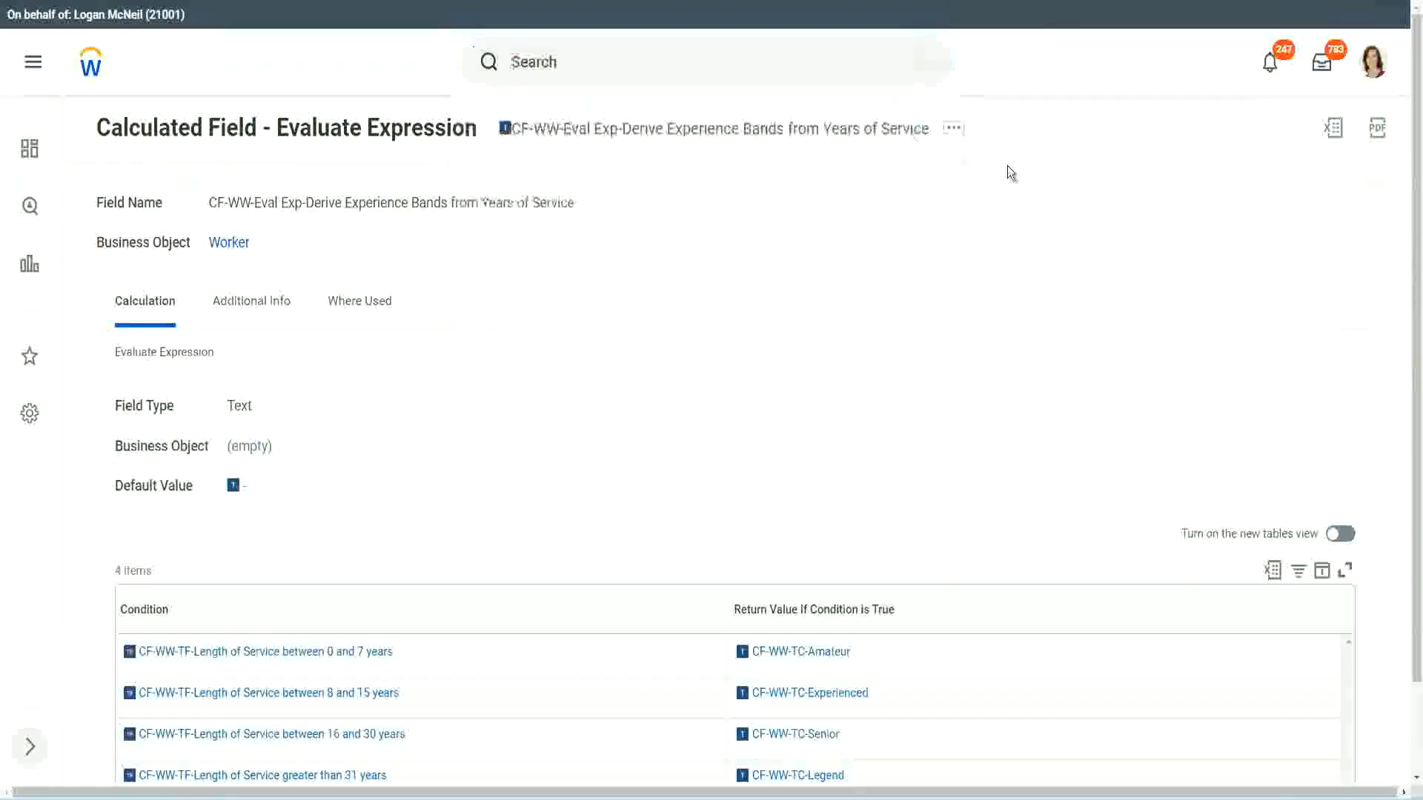
# - Search for "create calc field" and open the Create Calculated Field task
pyautogui.click(561, 55)
pyautogui.write('cre')
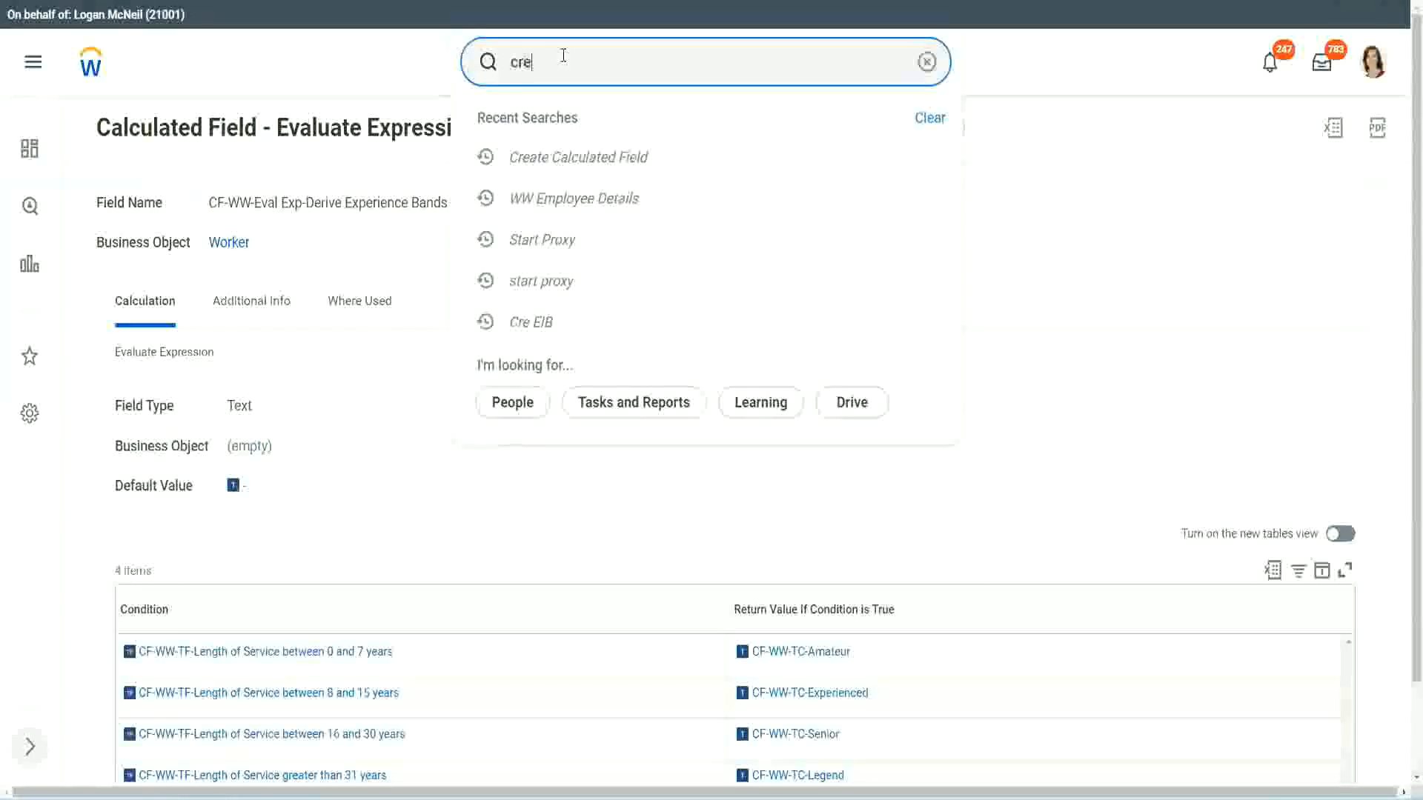
pyautogui.write('ate calc field')
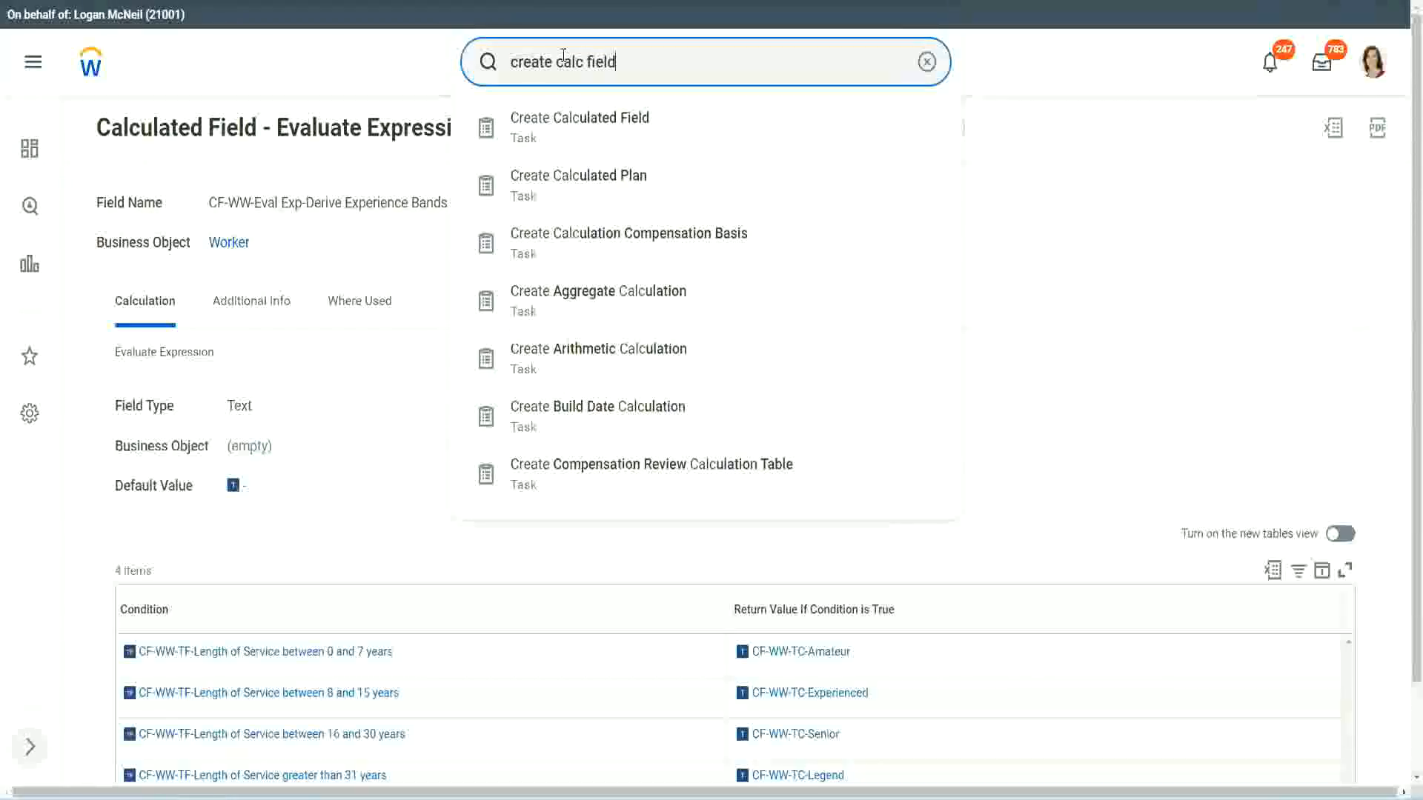
pyautogui.click(589, 133)
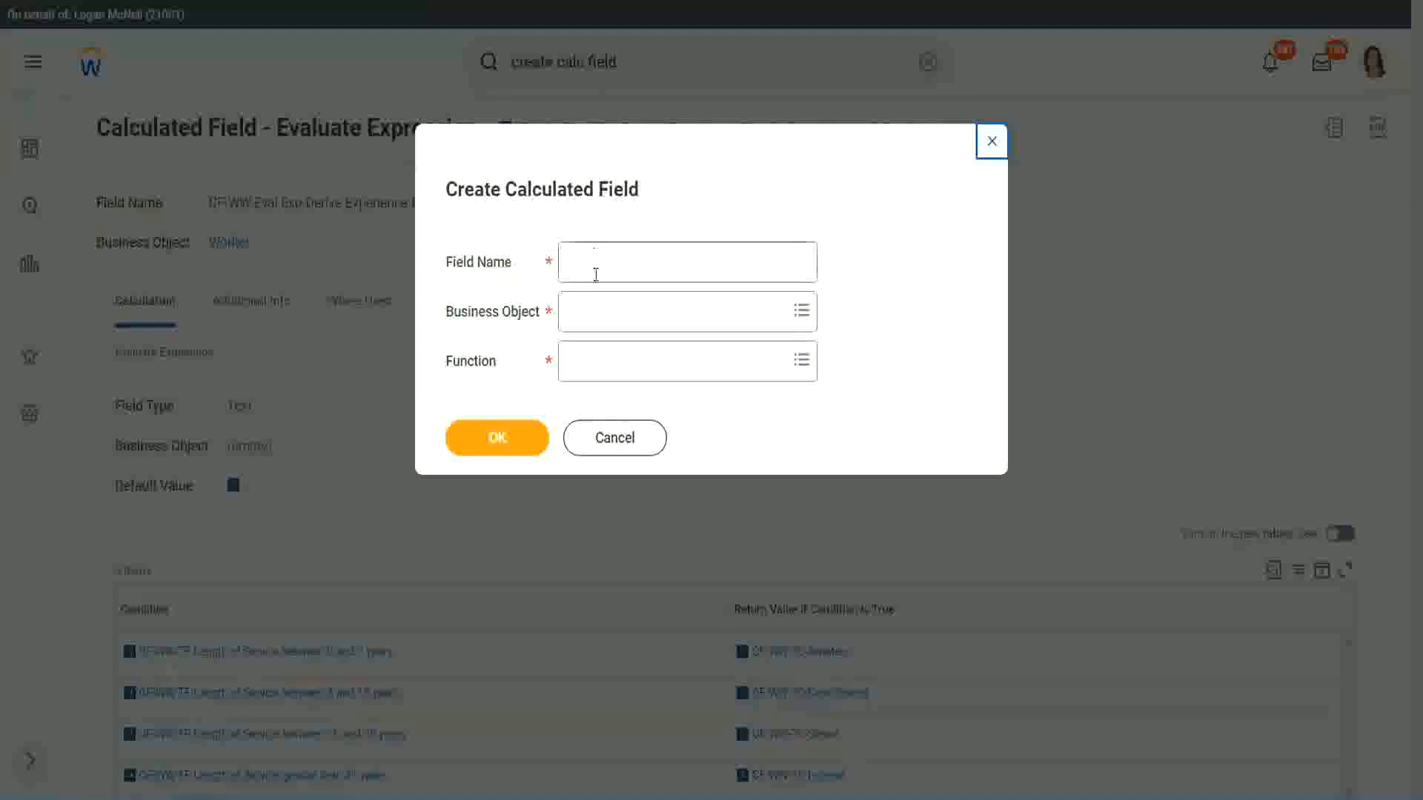
# - Name the new calculated field "CF-WW-LRB-Identify Experience Bands from years of Service"
pyautogui.click(598, 267)
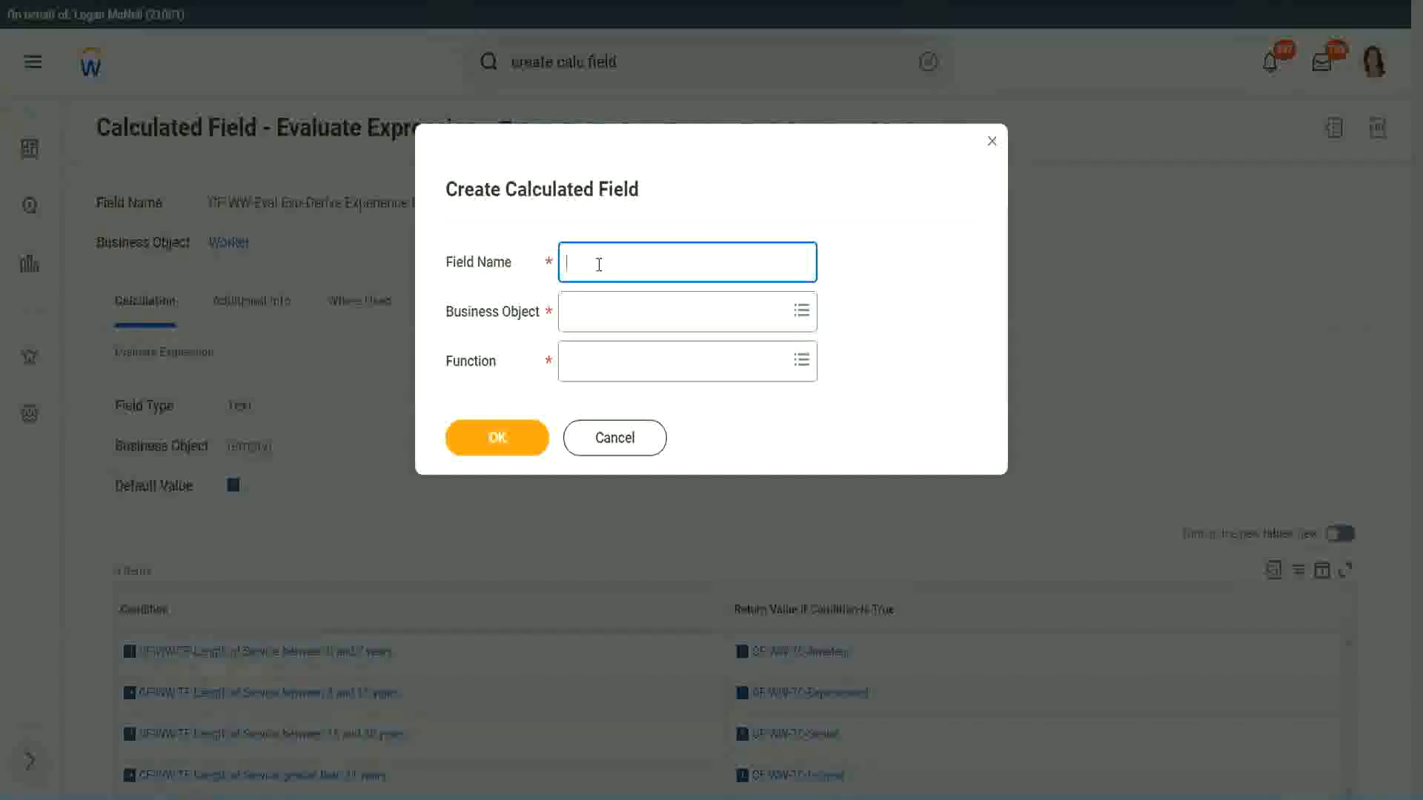
pyautogui.write('CF-WW-LRB-Identi')
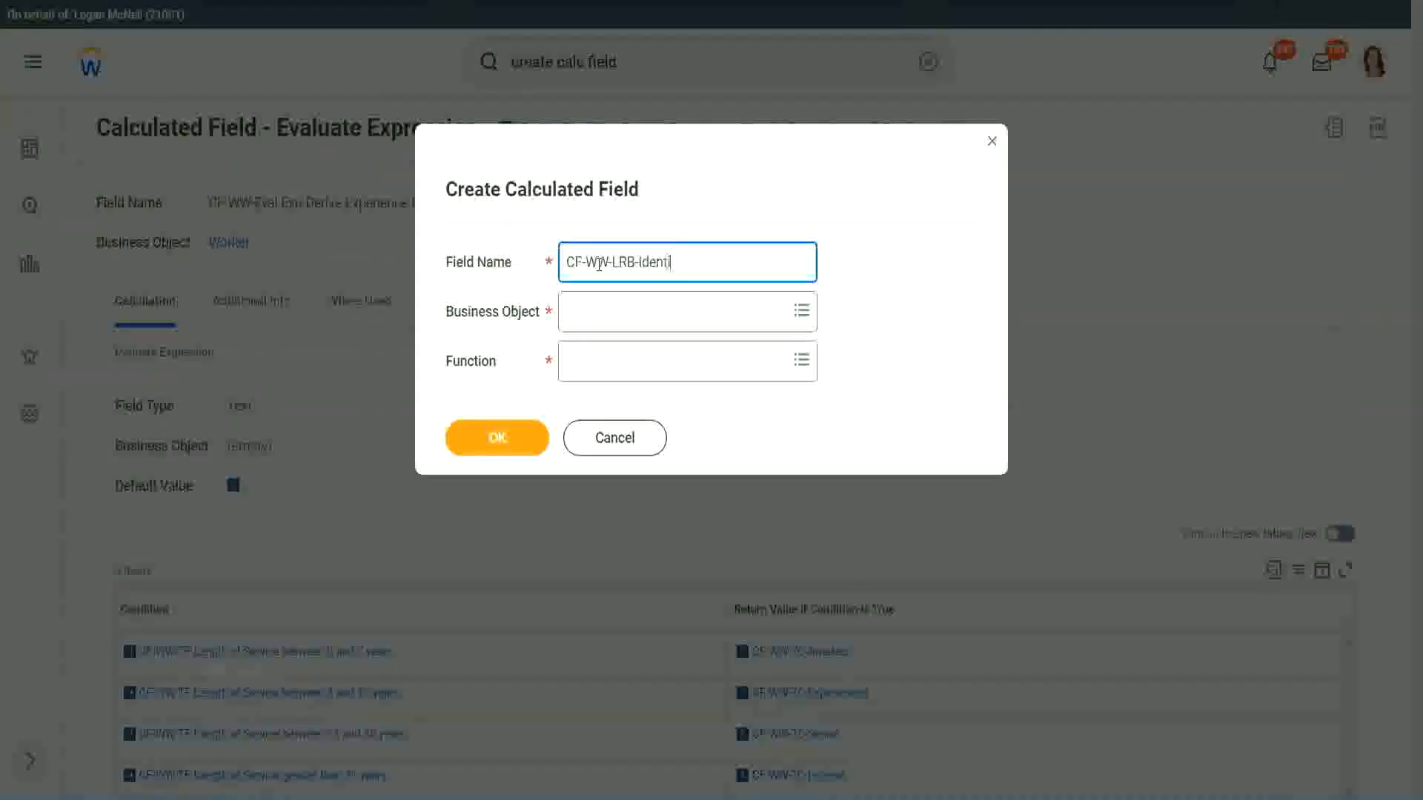
pyautogui.write('fy Exeperience Bands from')
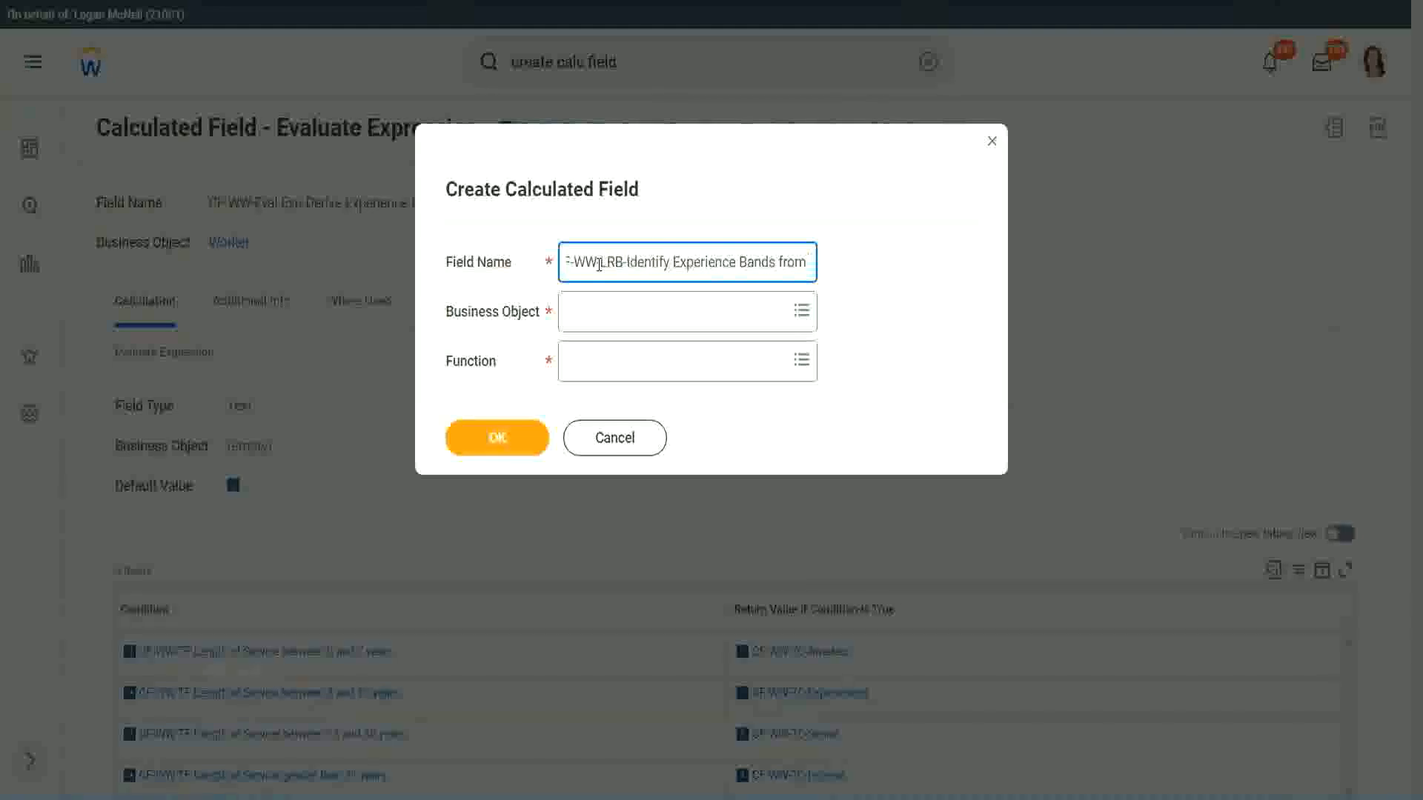
pyautogui.write(' years of Service')
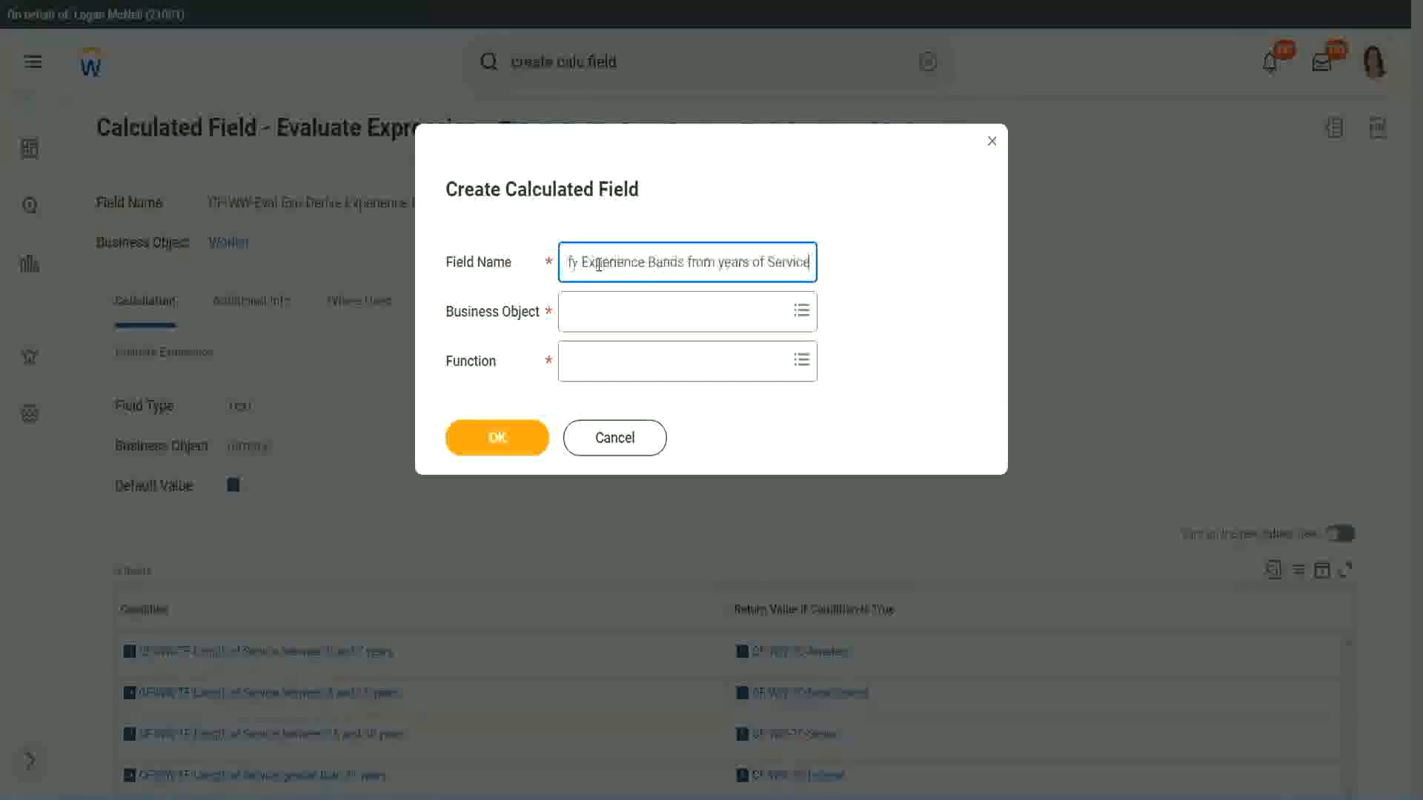
pyautogui.press('Tab')
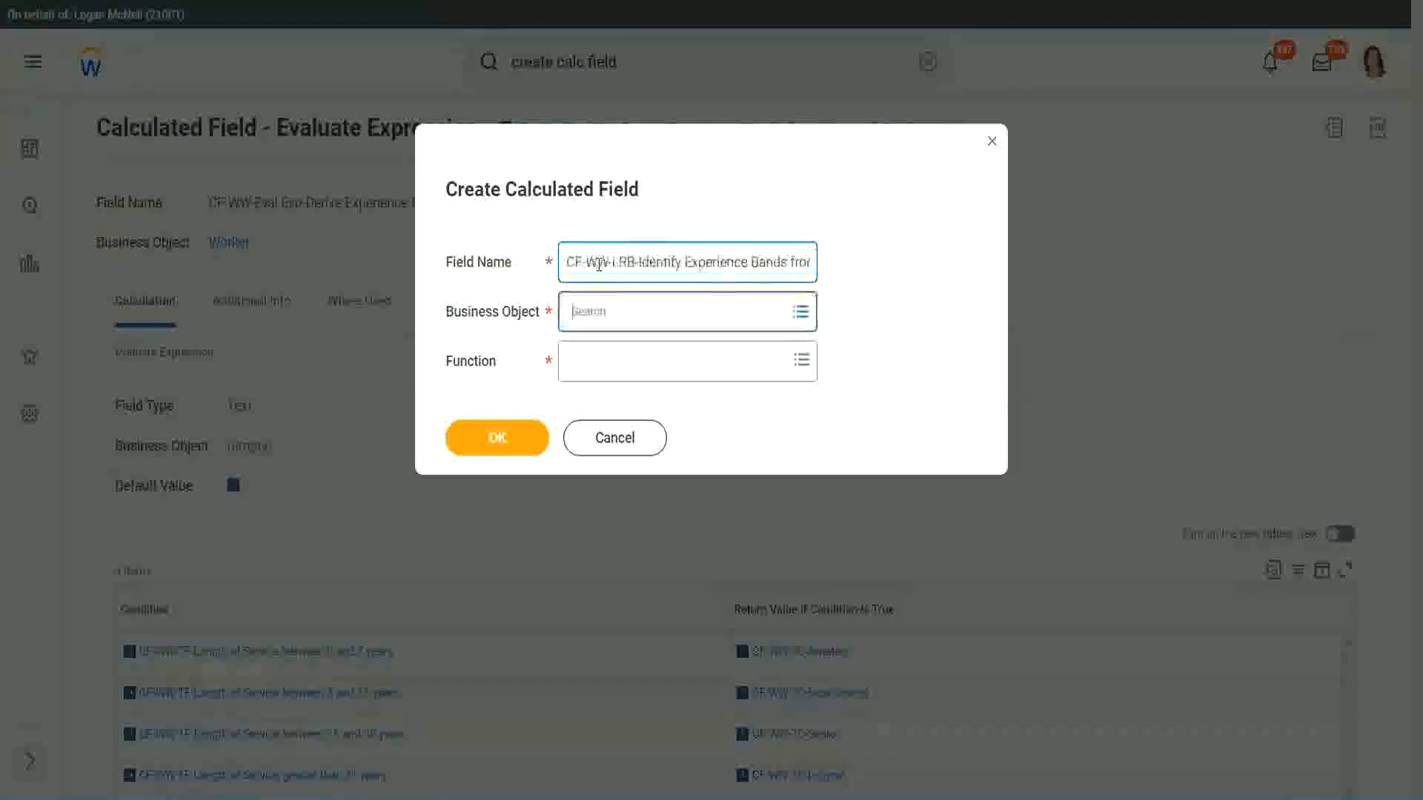
# - Set the business object to Worker and the function to Lookup Range Band, and continue to the calculation definition
pyautogui.write('wor')
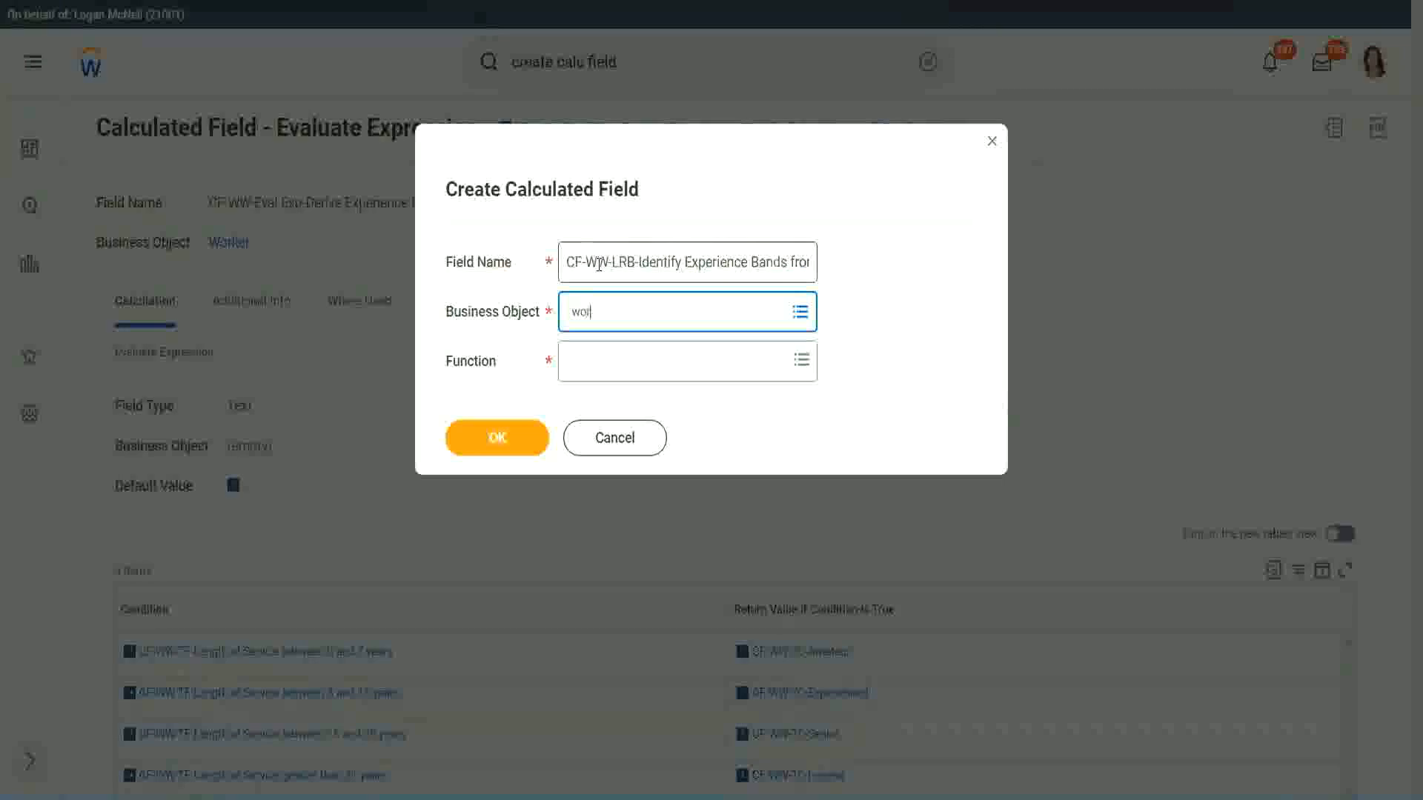
pyautogui.write('ker')
pyautogui.press('Return')
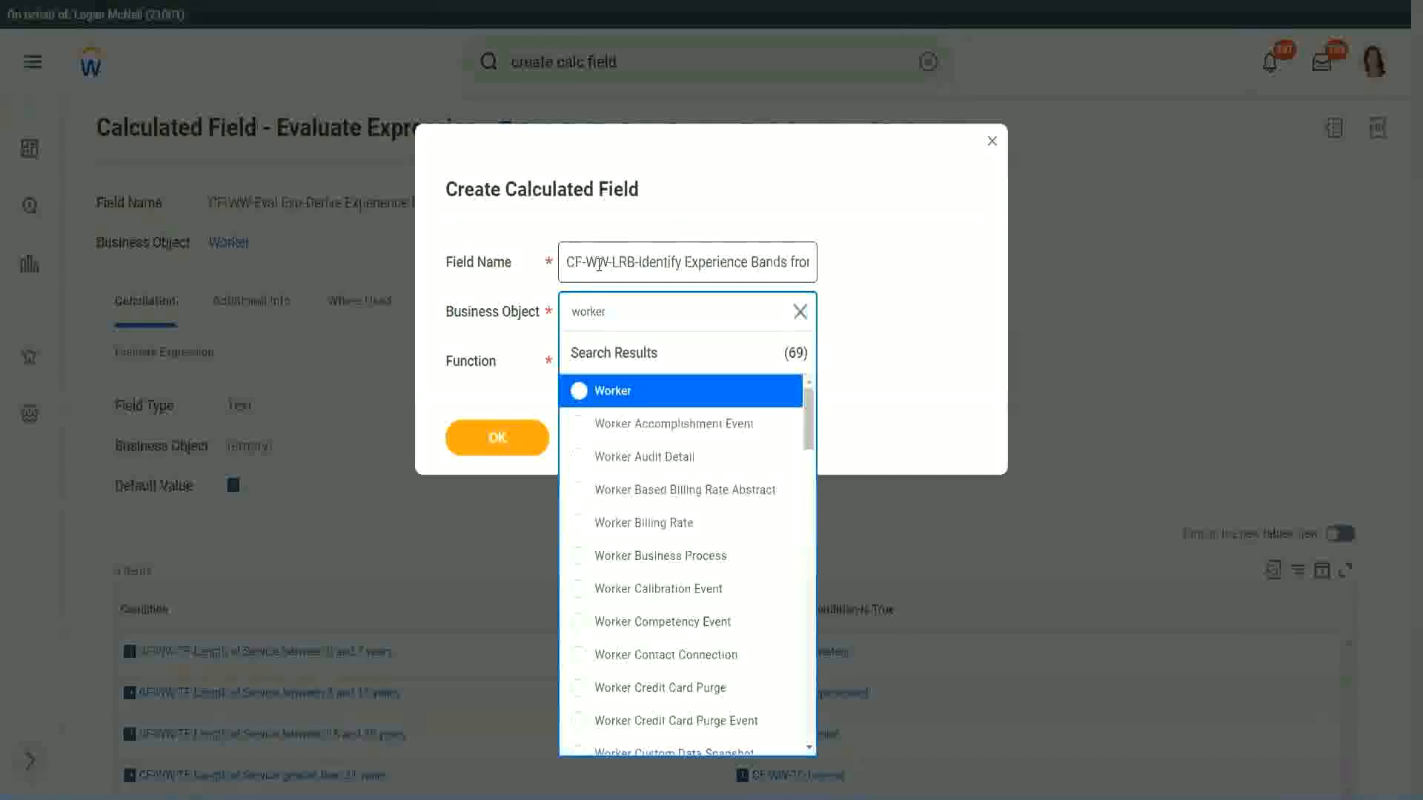
pyautogui.press('Return')
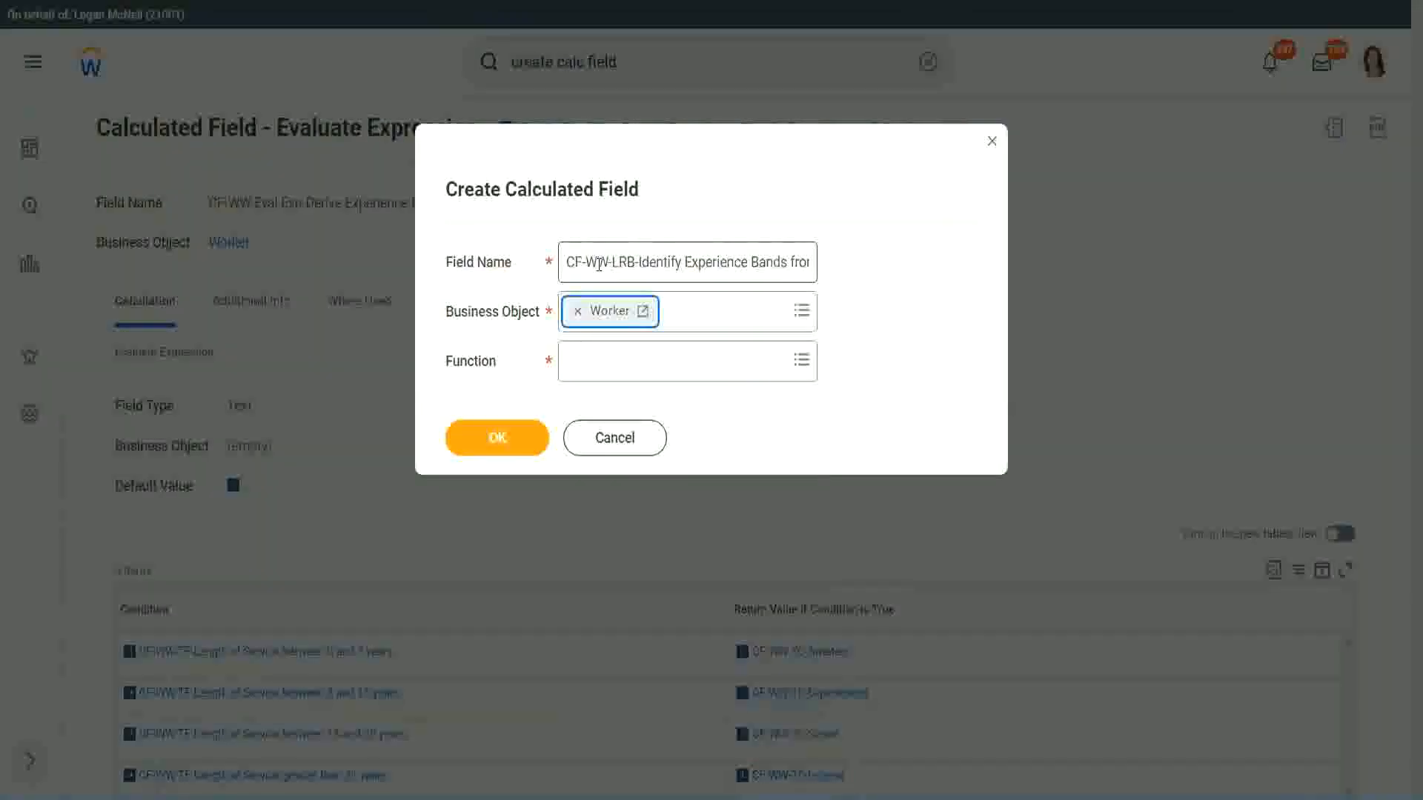
pyautogui.press('Tab')
pyautogui.write('lrb')
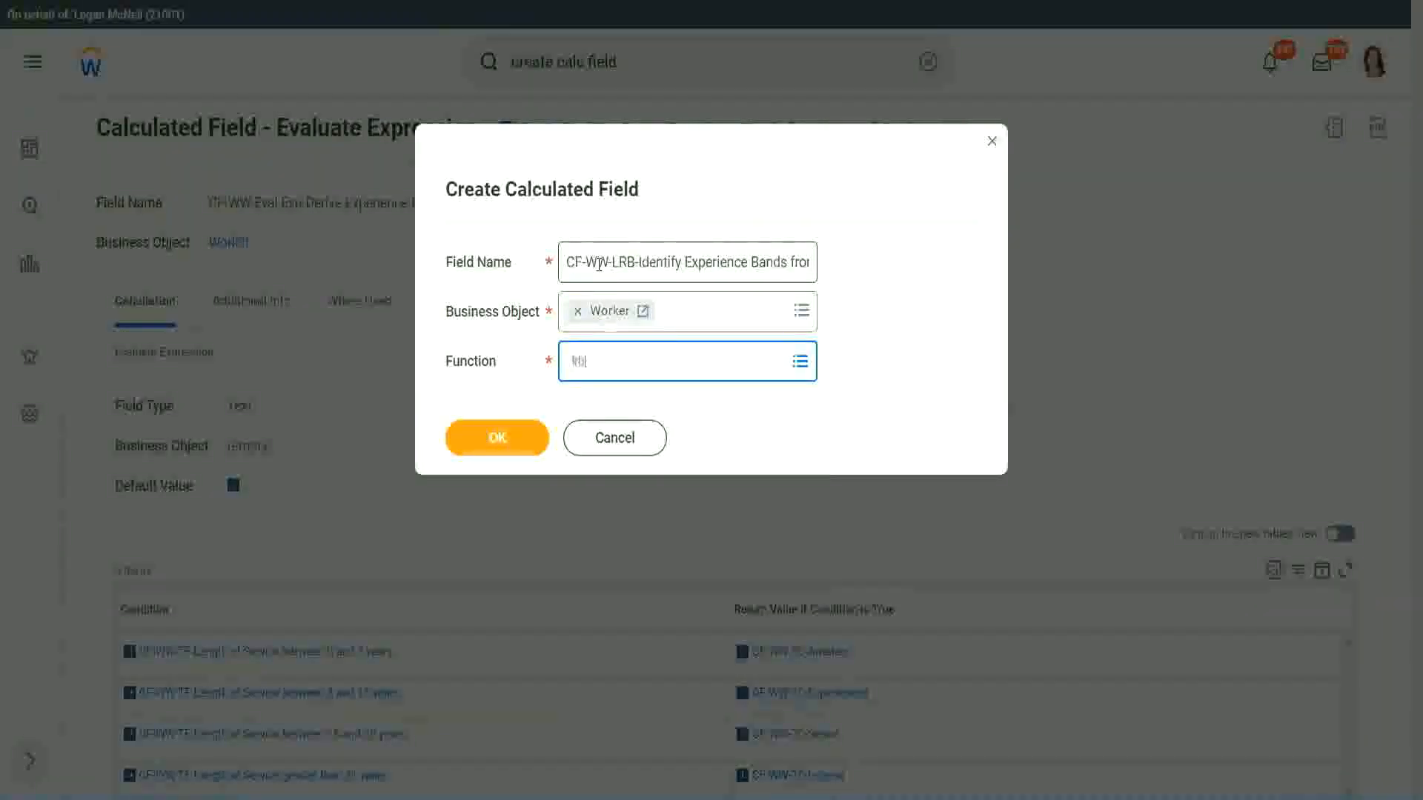
pyautogui.press('Return')
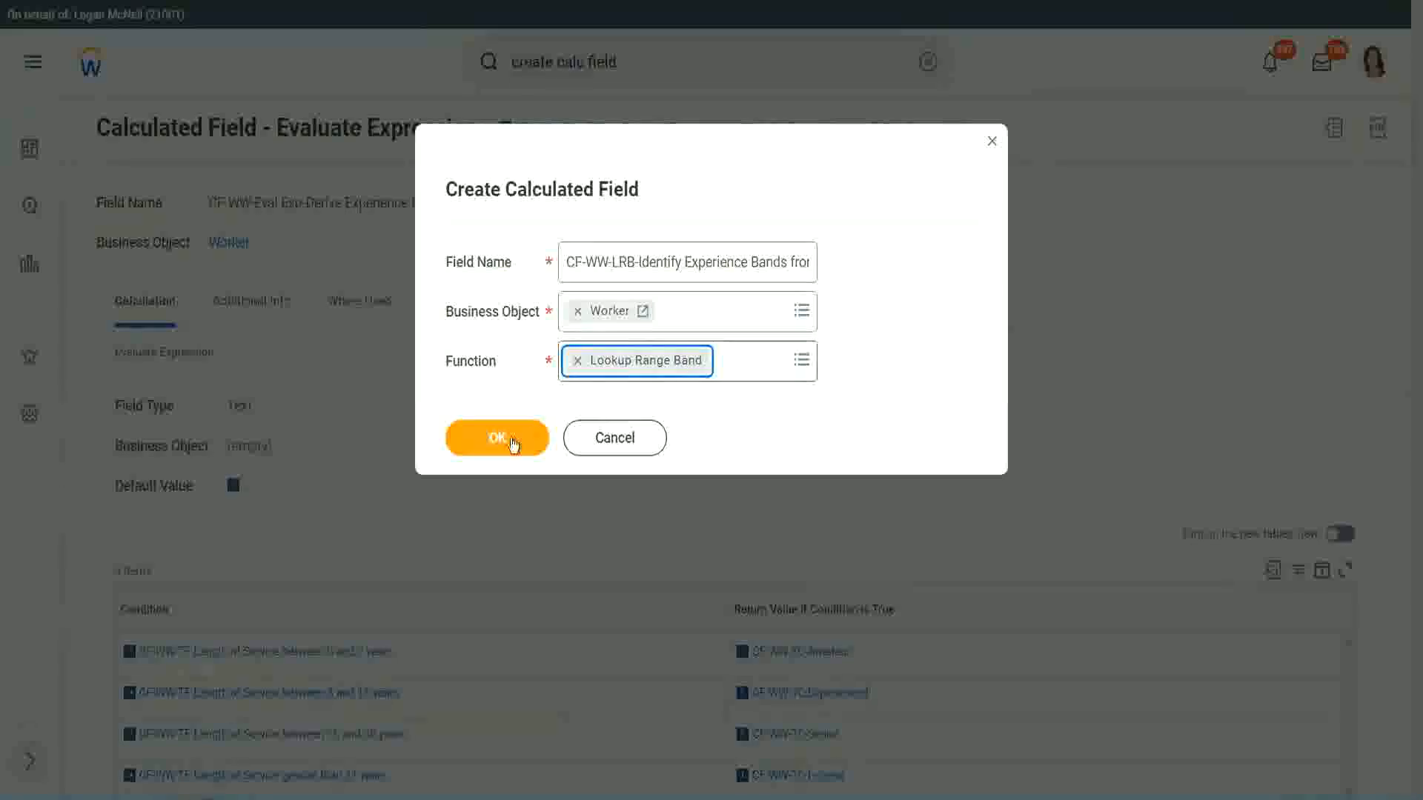
pyautogui.click(508, 438)
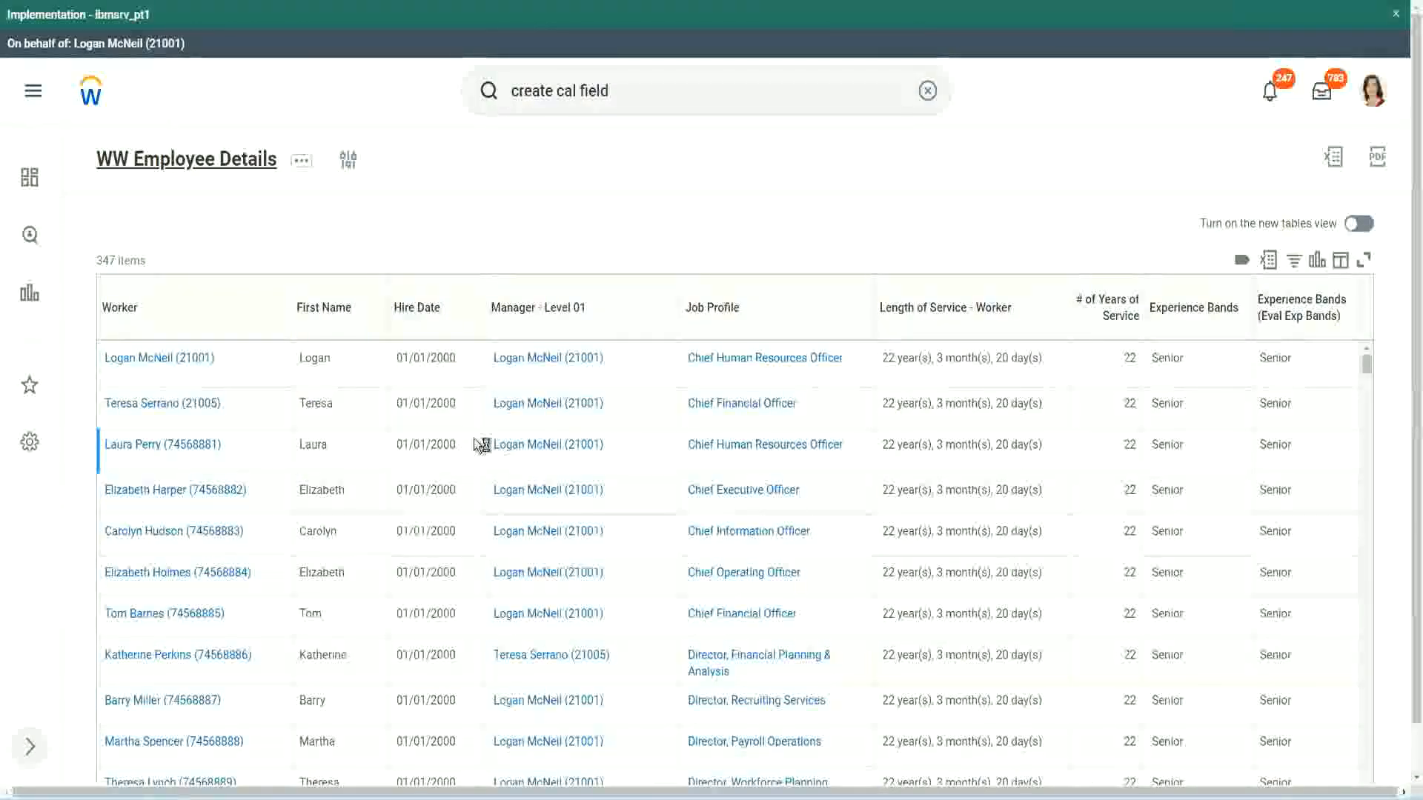
# - Copy the name of the Convert Text To Number calculated field from the WW Employee Details report definition's columns
pyautogui.scroll(-6, 469, 486)
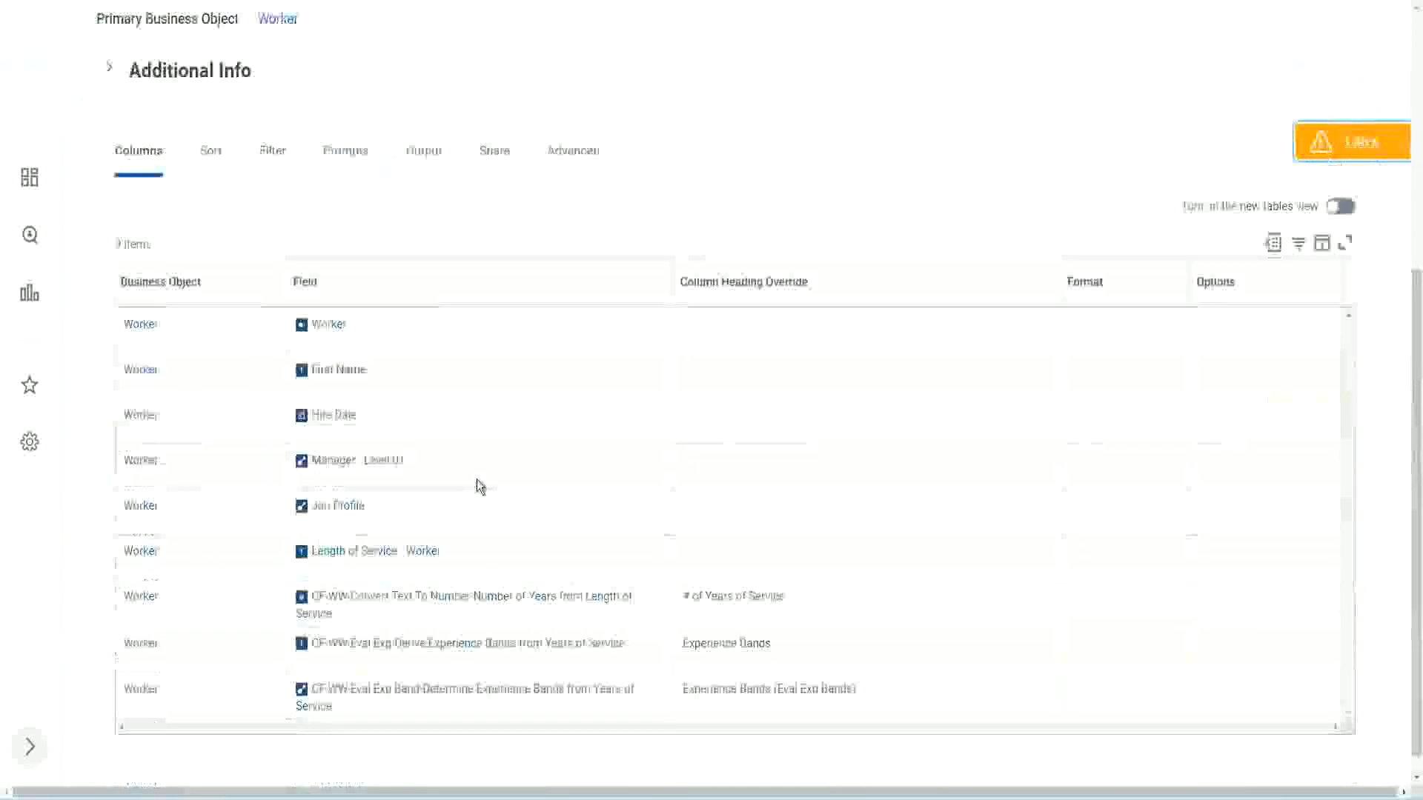
pyautogui.rightClick(449, 581)
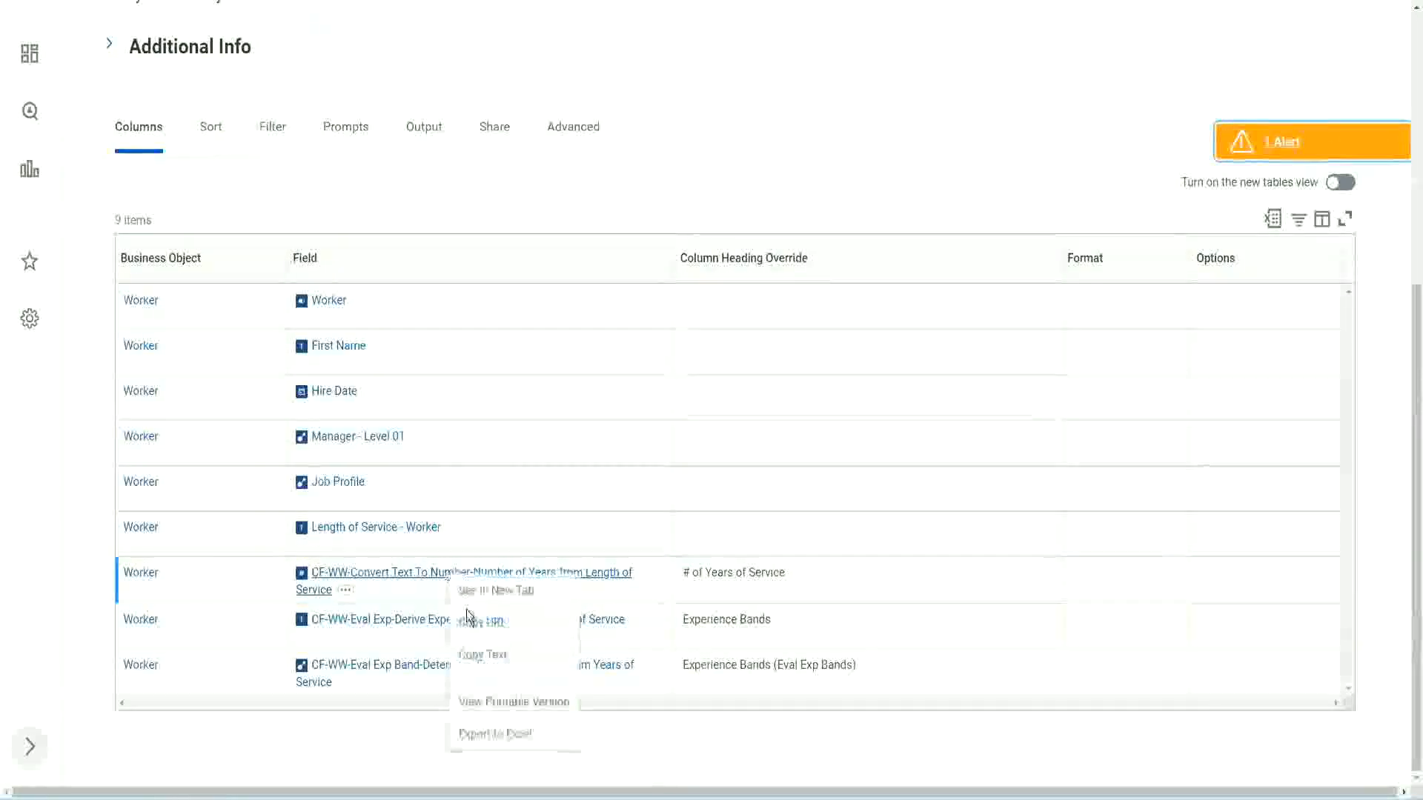
pyautogui.click(488, 657)
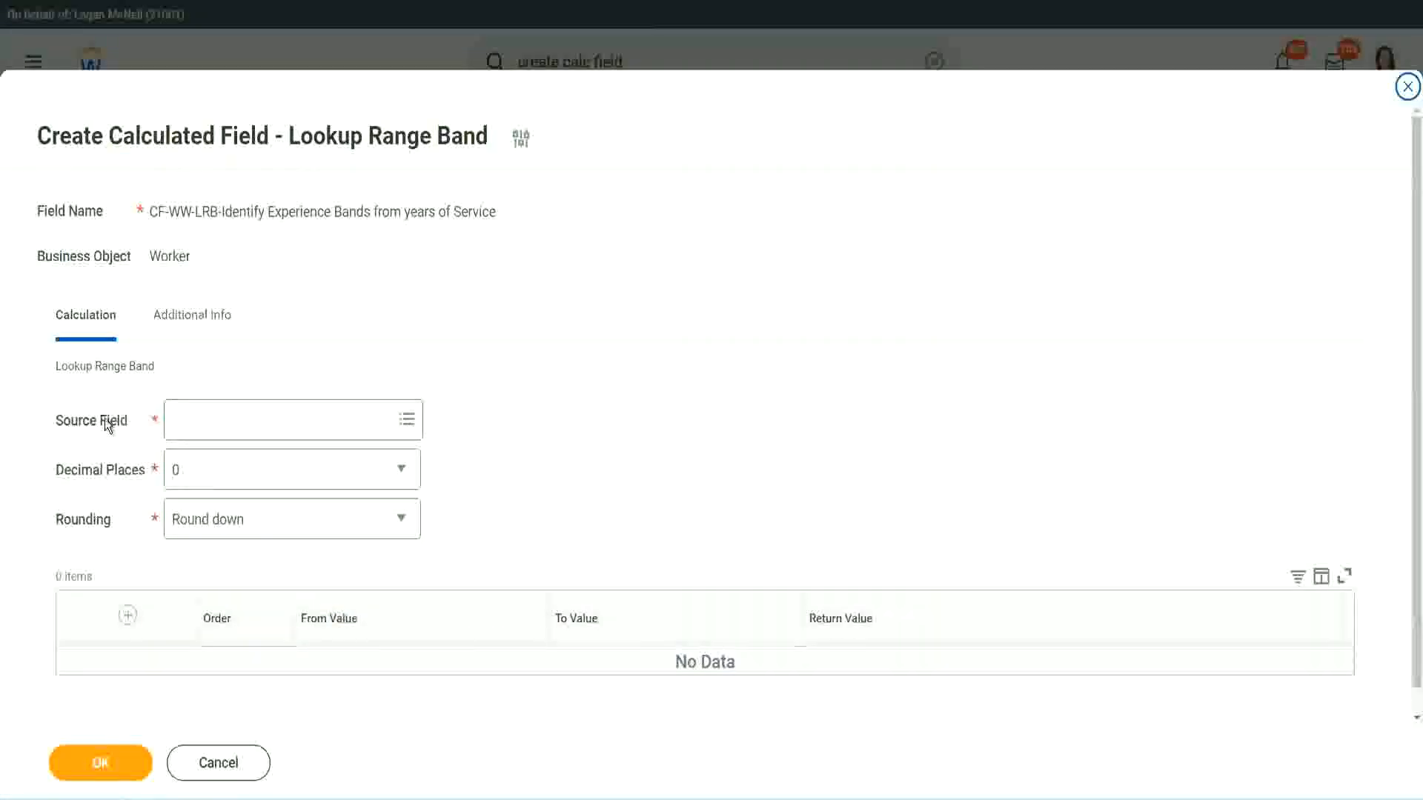
# - Set the source field to CF-WW-Convert Text To Number-Number of Years from Length of Service
pyautogui.click(221, 422)
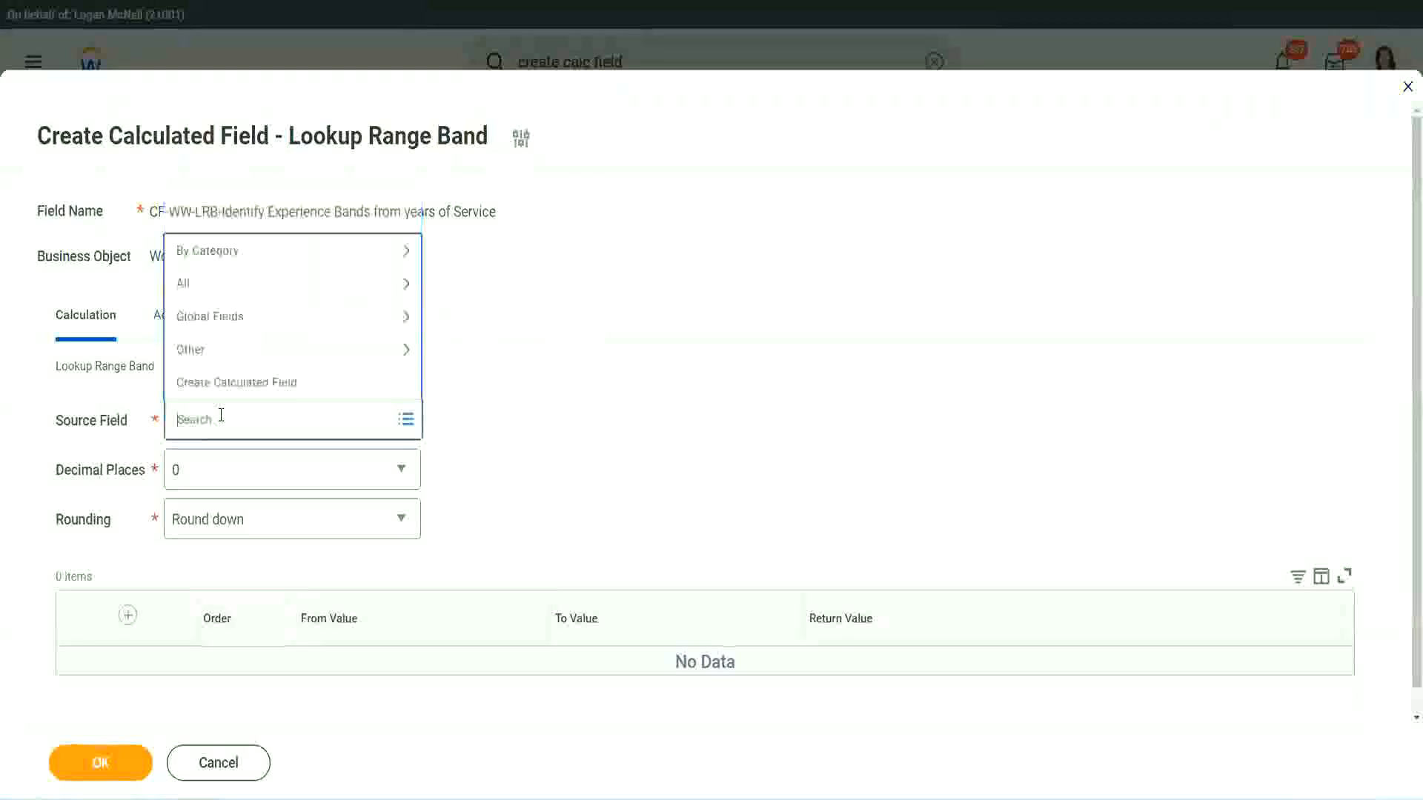
pyautogui.write('Number of Years from Length of Service')
pyautogui.press('Return')
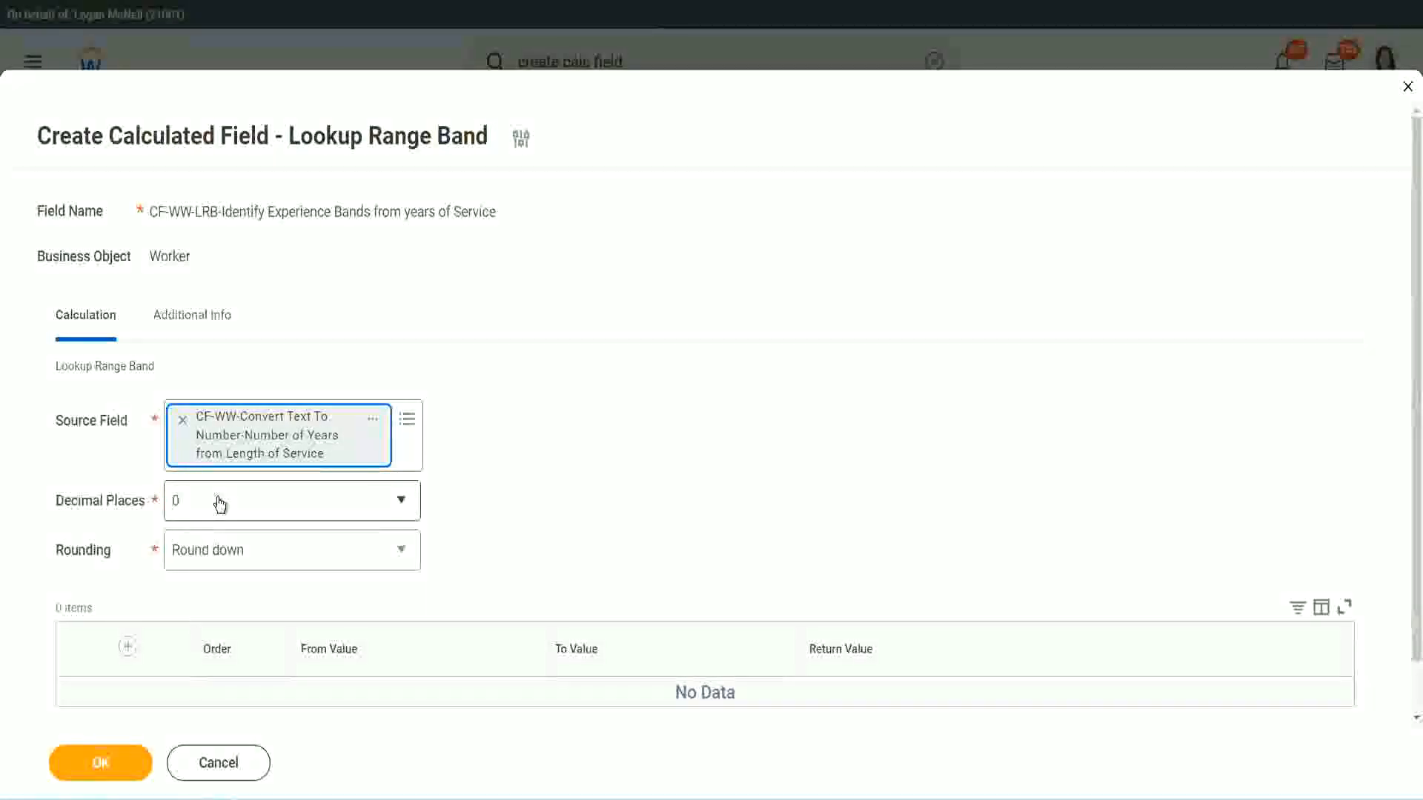
# - Review the decimal places options, keeping 0, and set the rounding to Round
pyautogui.click(278, 509)
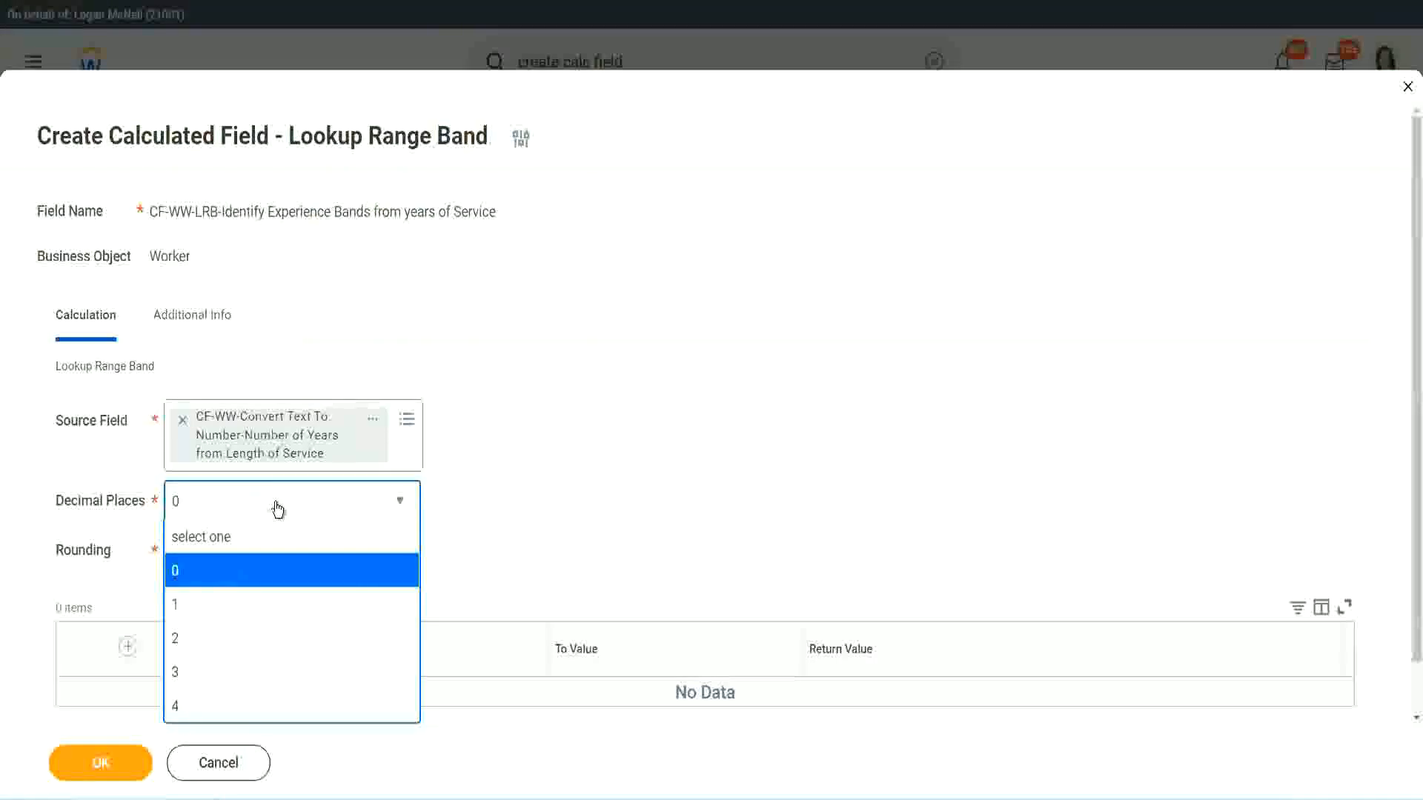
pyautogui.click(554, 487)
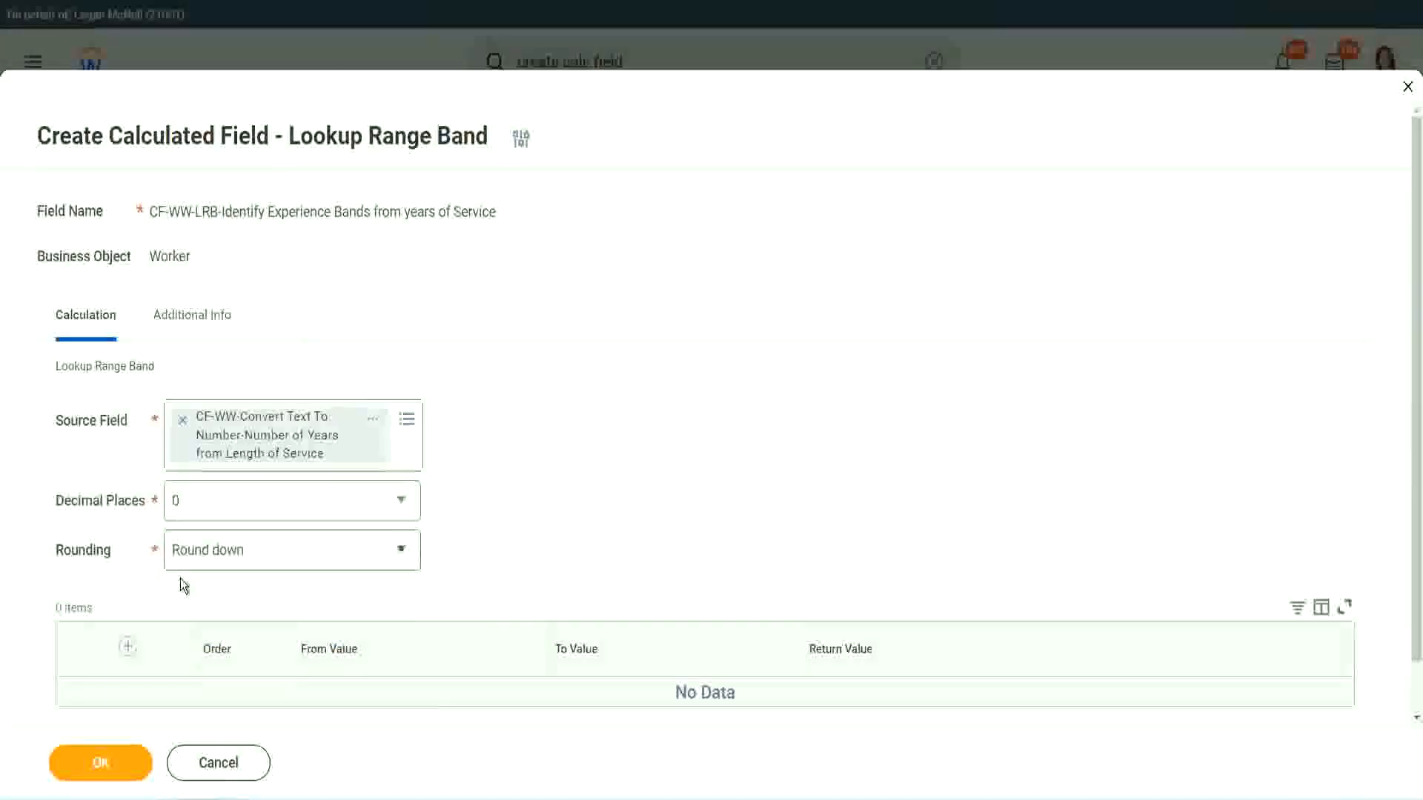
pyautogui.click(228, 554)
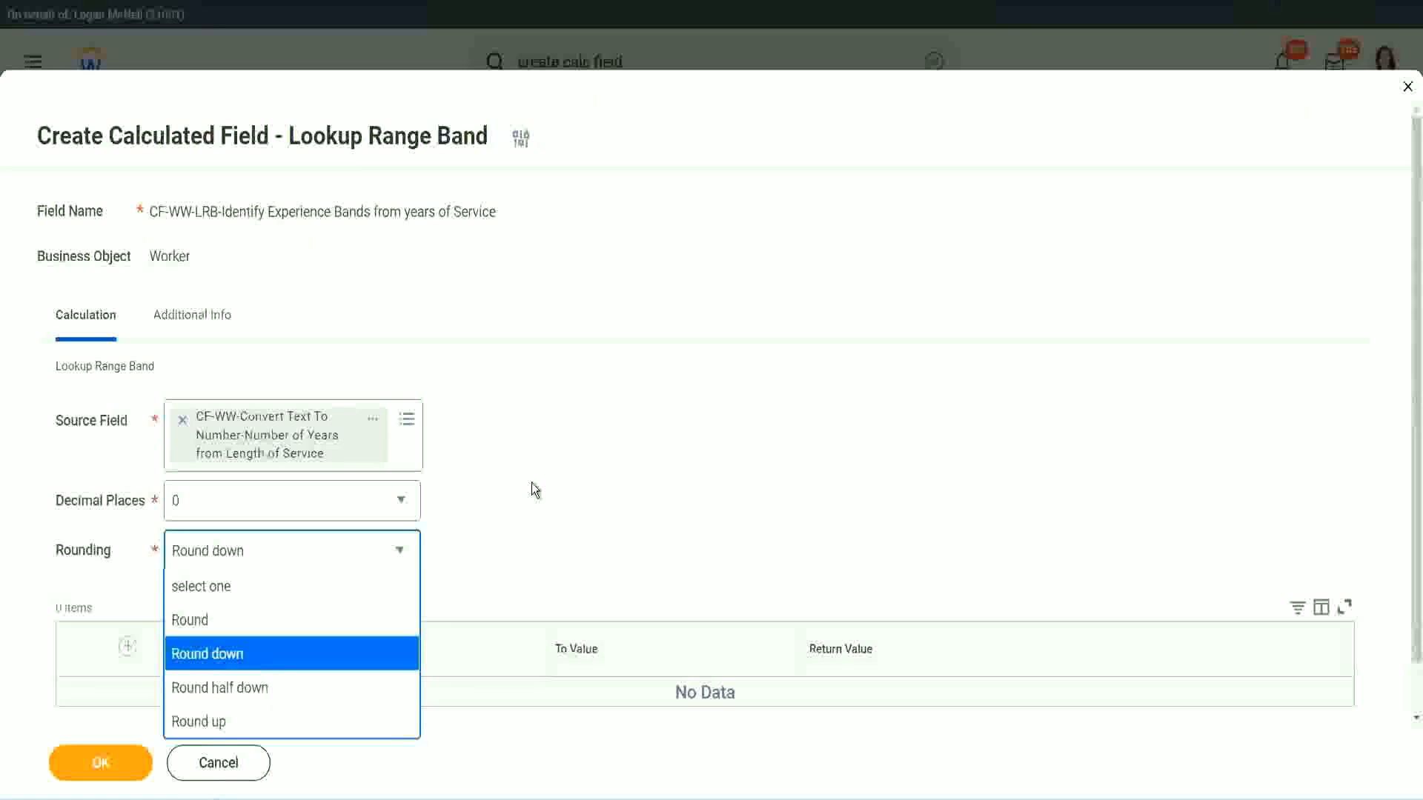
pyautogui.click(501, 545)
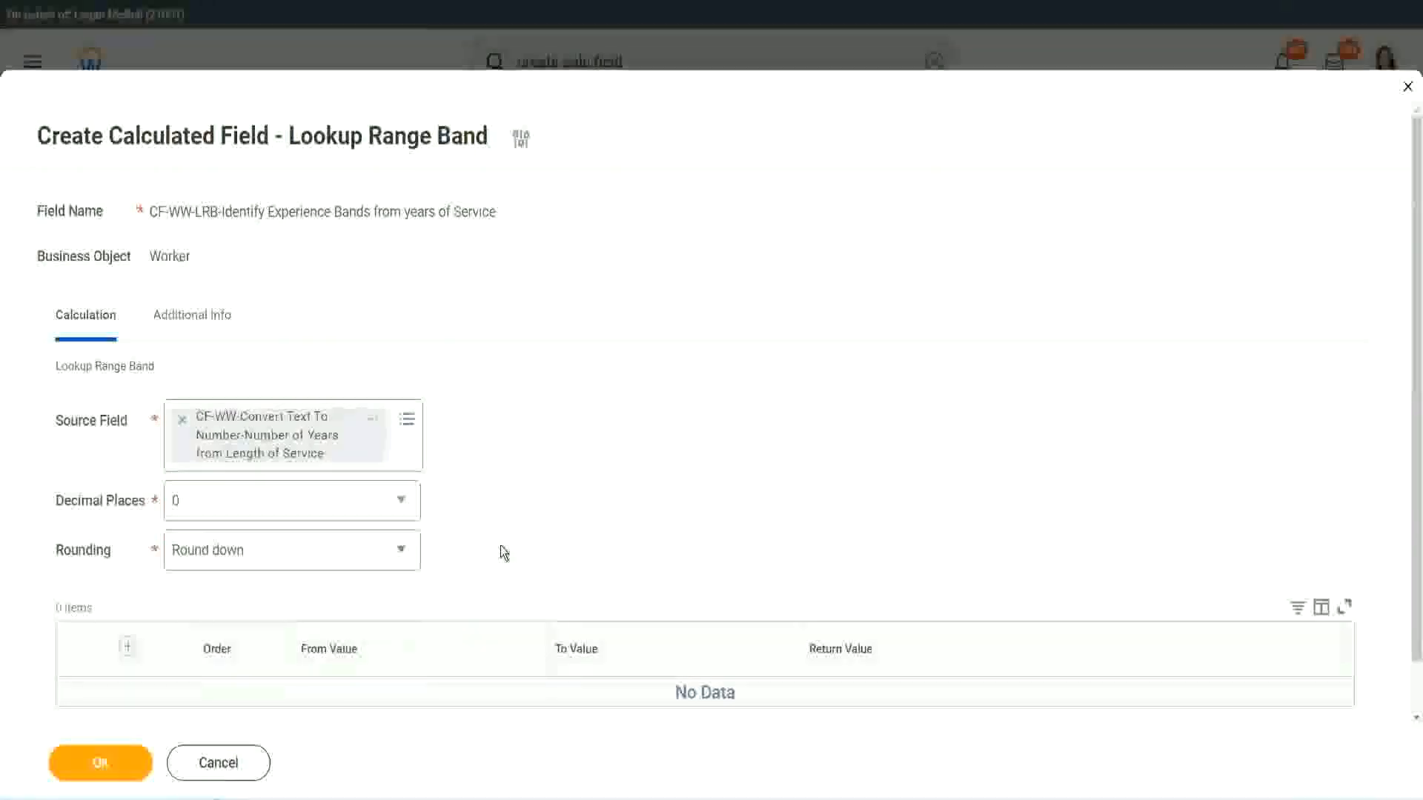
pyautogui.click(245, 558)
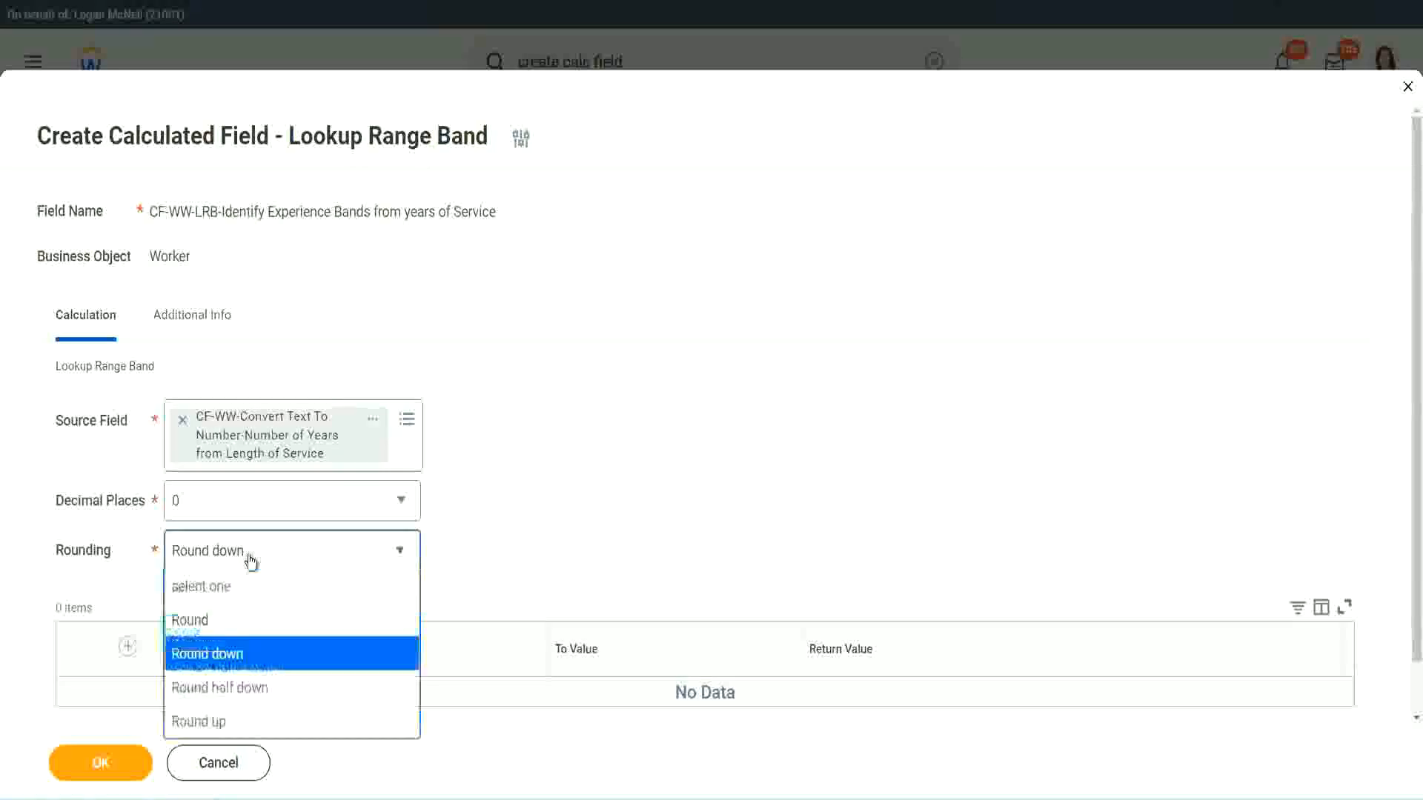
pyautogui.click(237, 626)
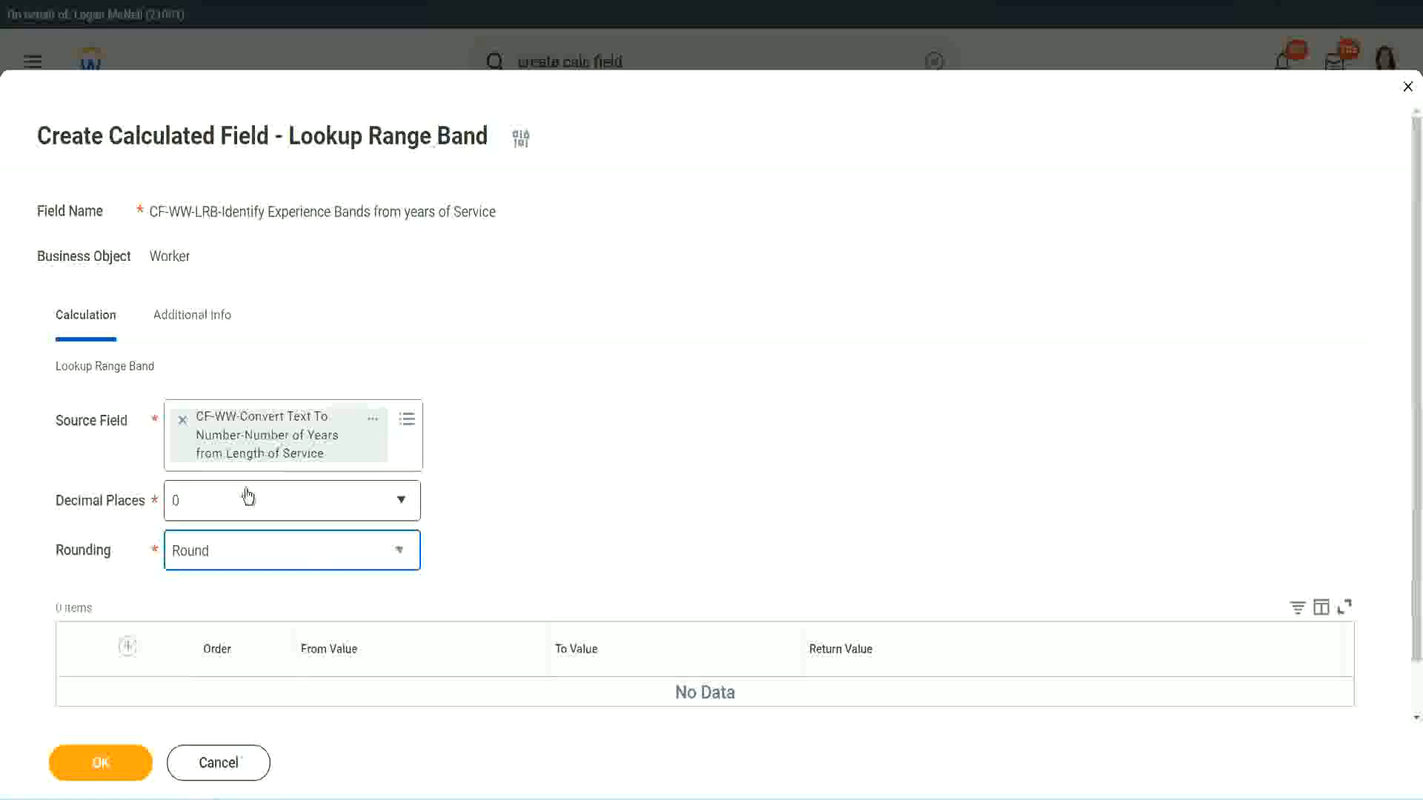
# - Add a range row from 0 to 7 with the return value Amateur
pyautogui.click(129, 647)
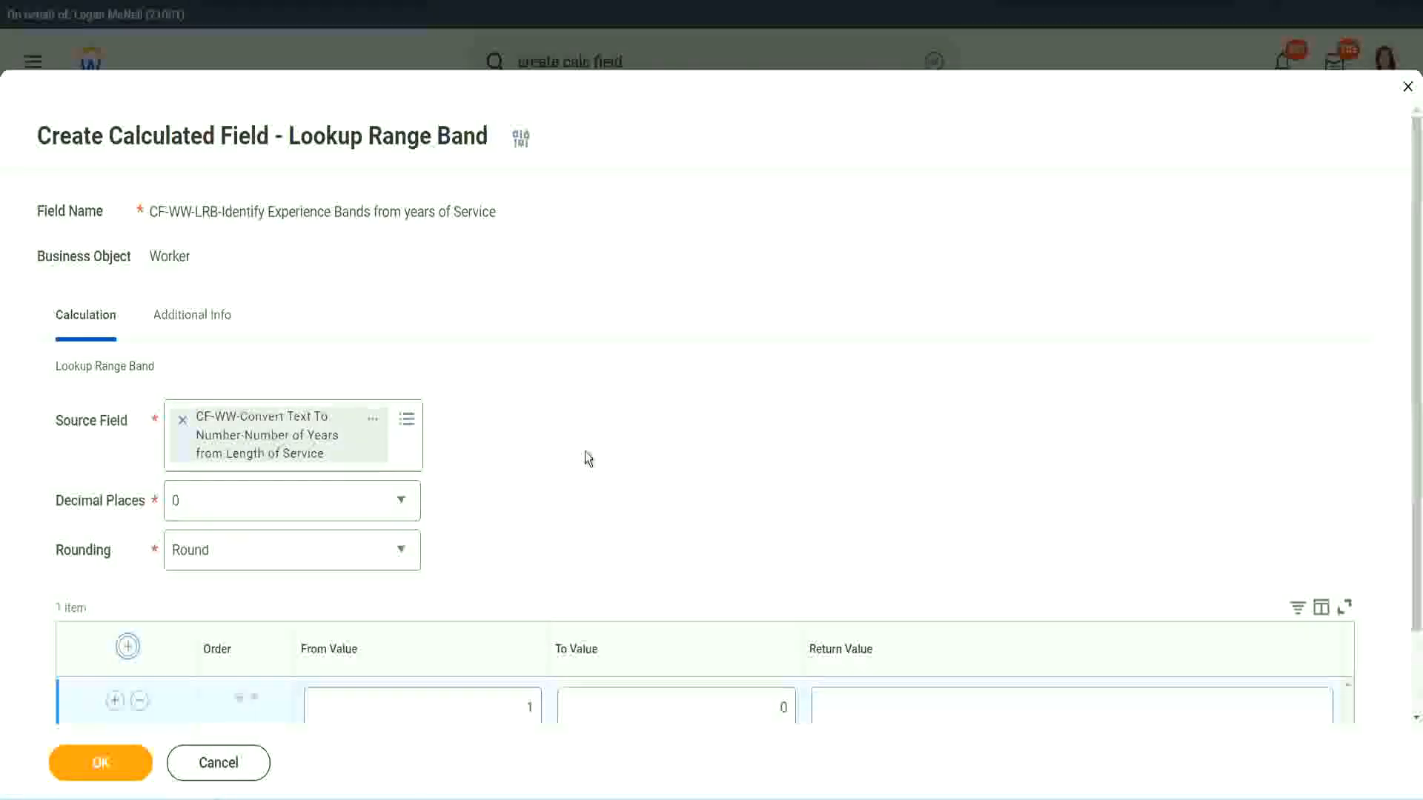
pyautogui.scroll(-2, 593, 455)
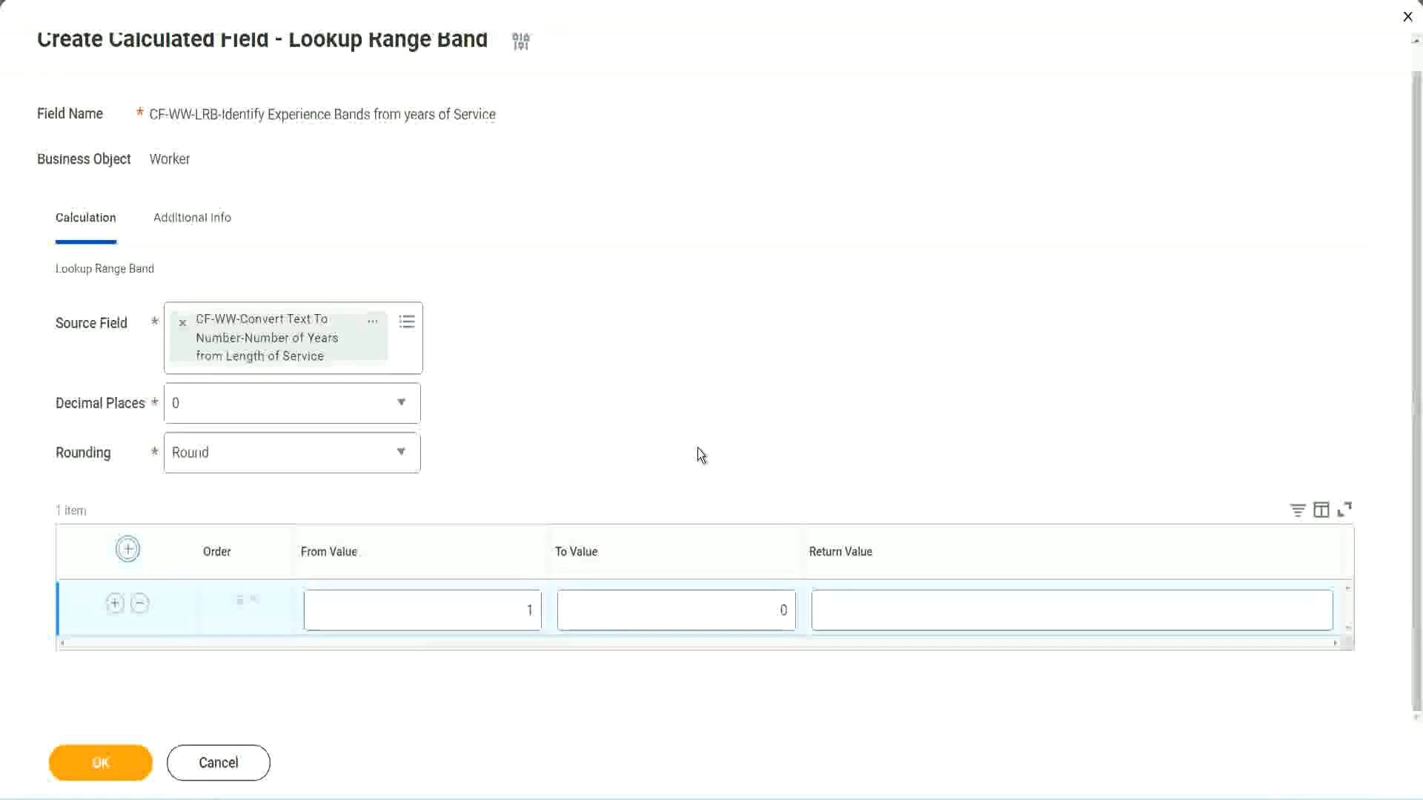
pyautogui.doubleClick(518, 616)
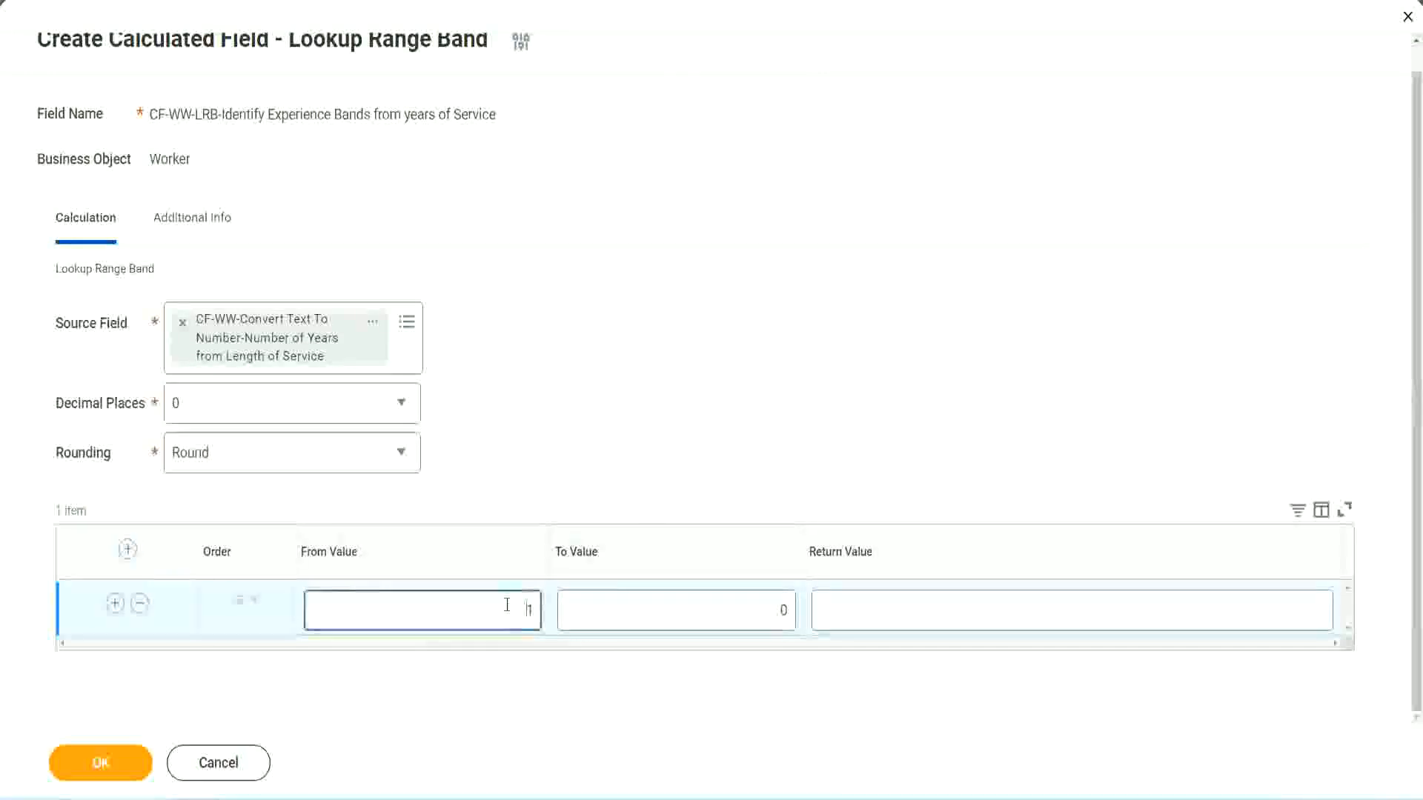
pyautogui.write('0')
pyautogui.press('Tab')
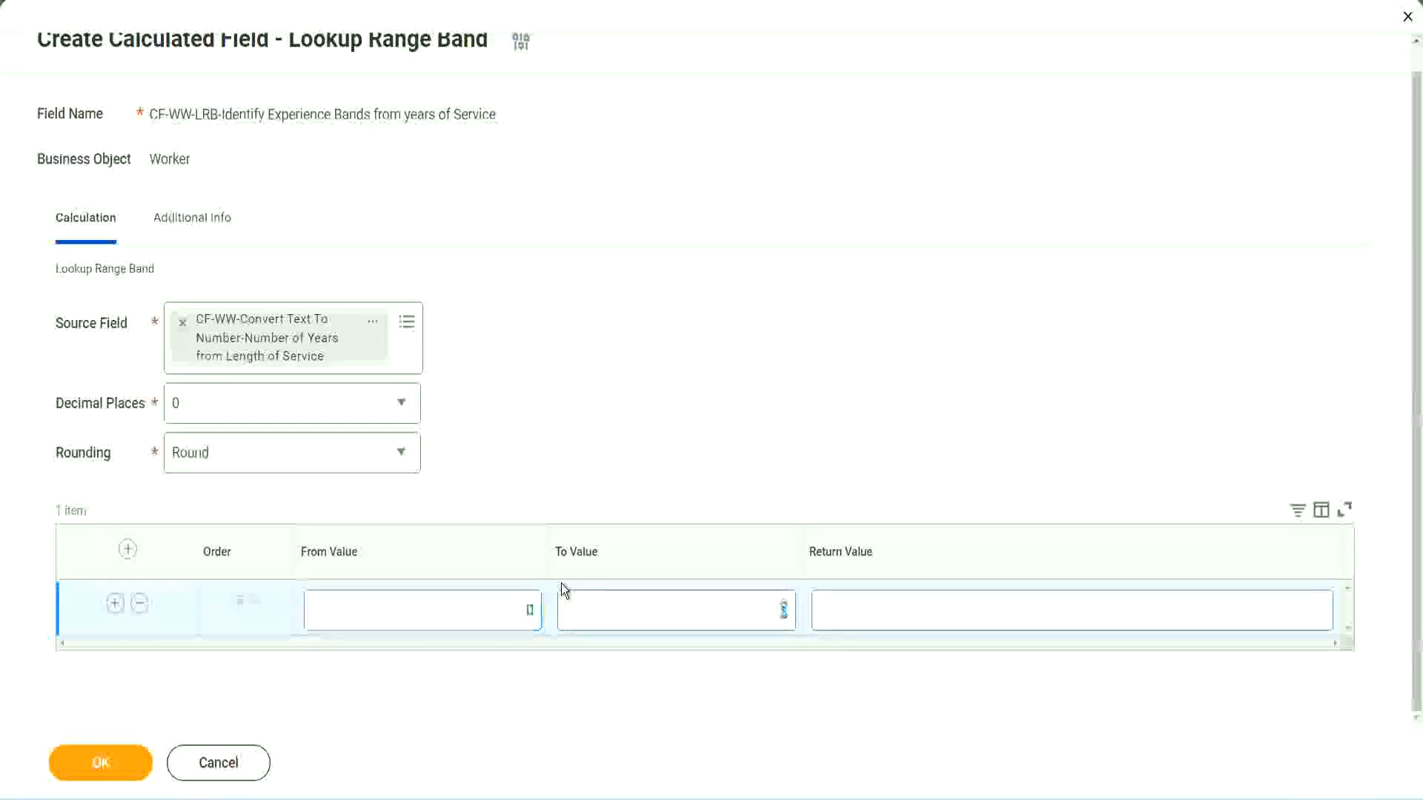
pyautogui.write('7')
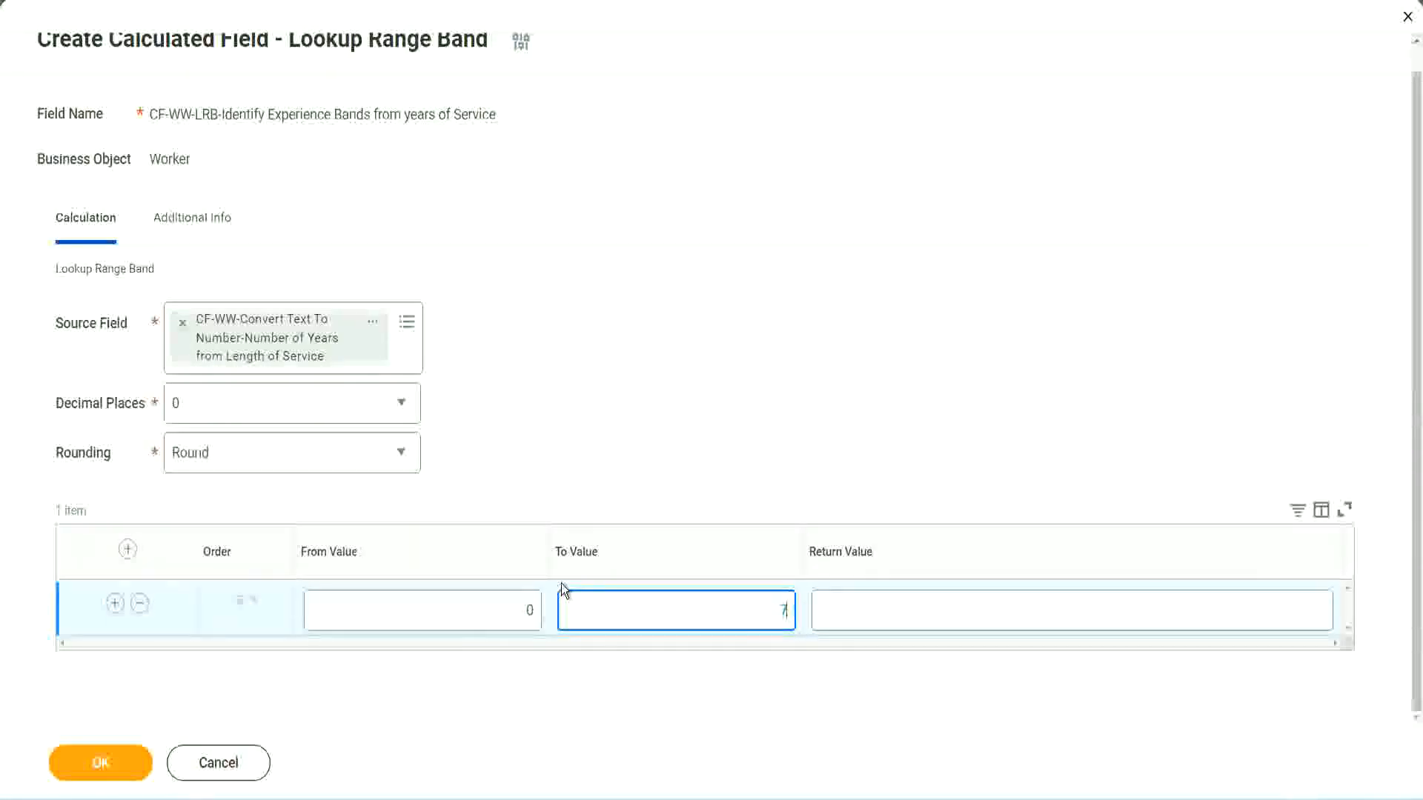
pyautogui.press('Tab')
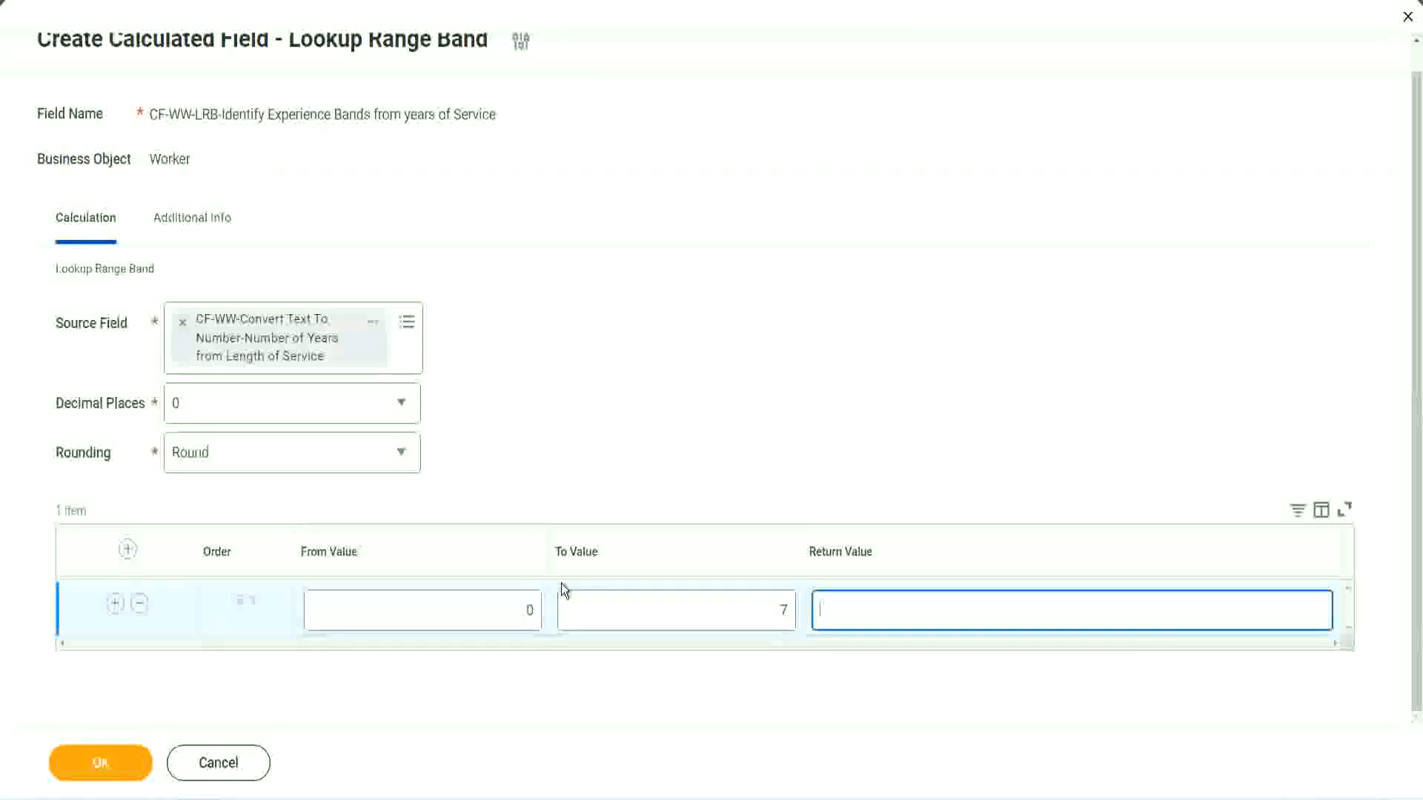
pyautogui.write('Amateur')
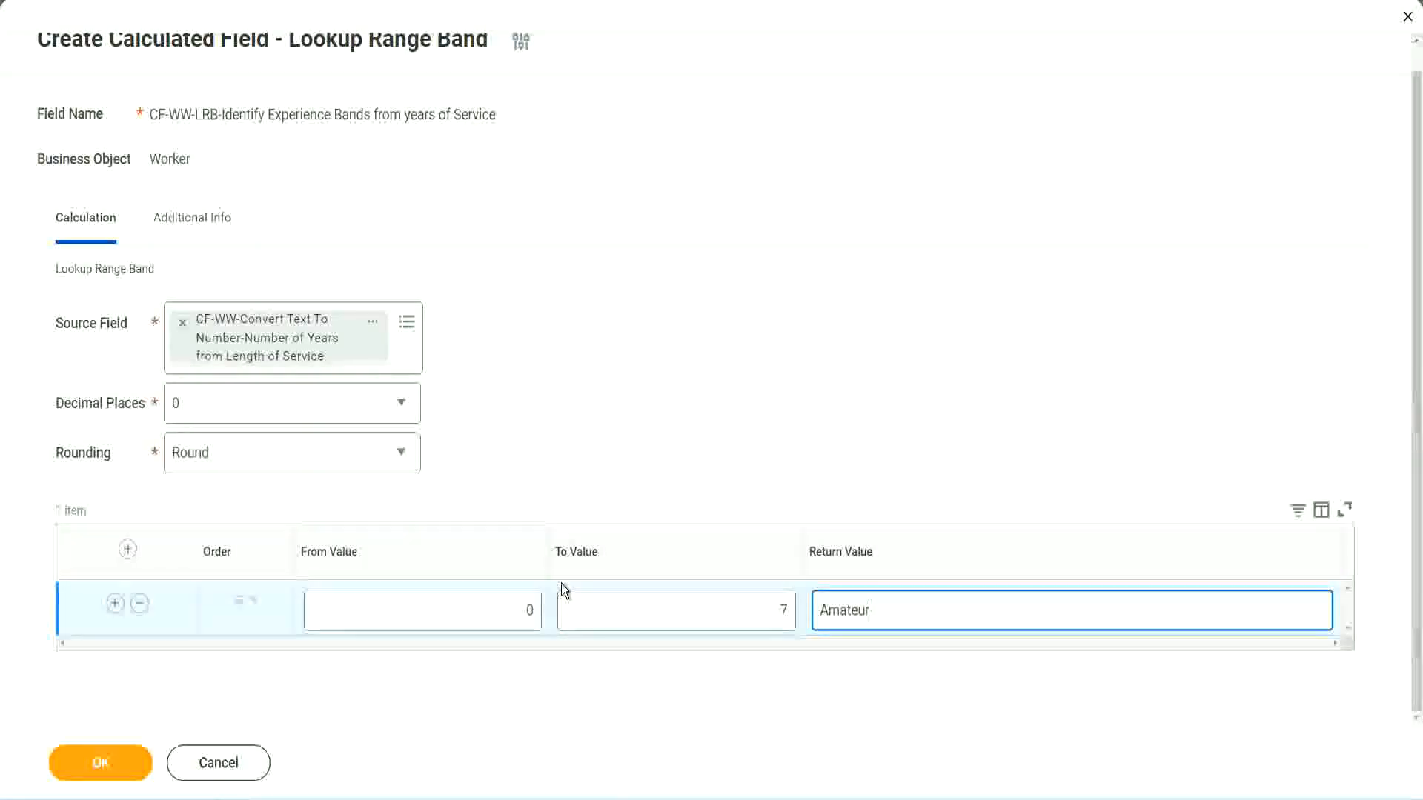
# - Add a second range row from 8 to 15 with the return value Experienced
pyautogui.click(492, 612)
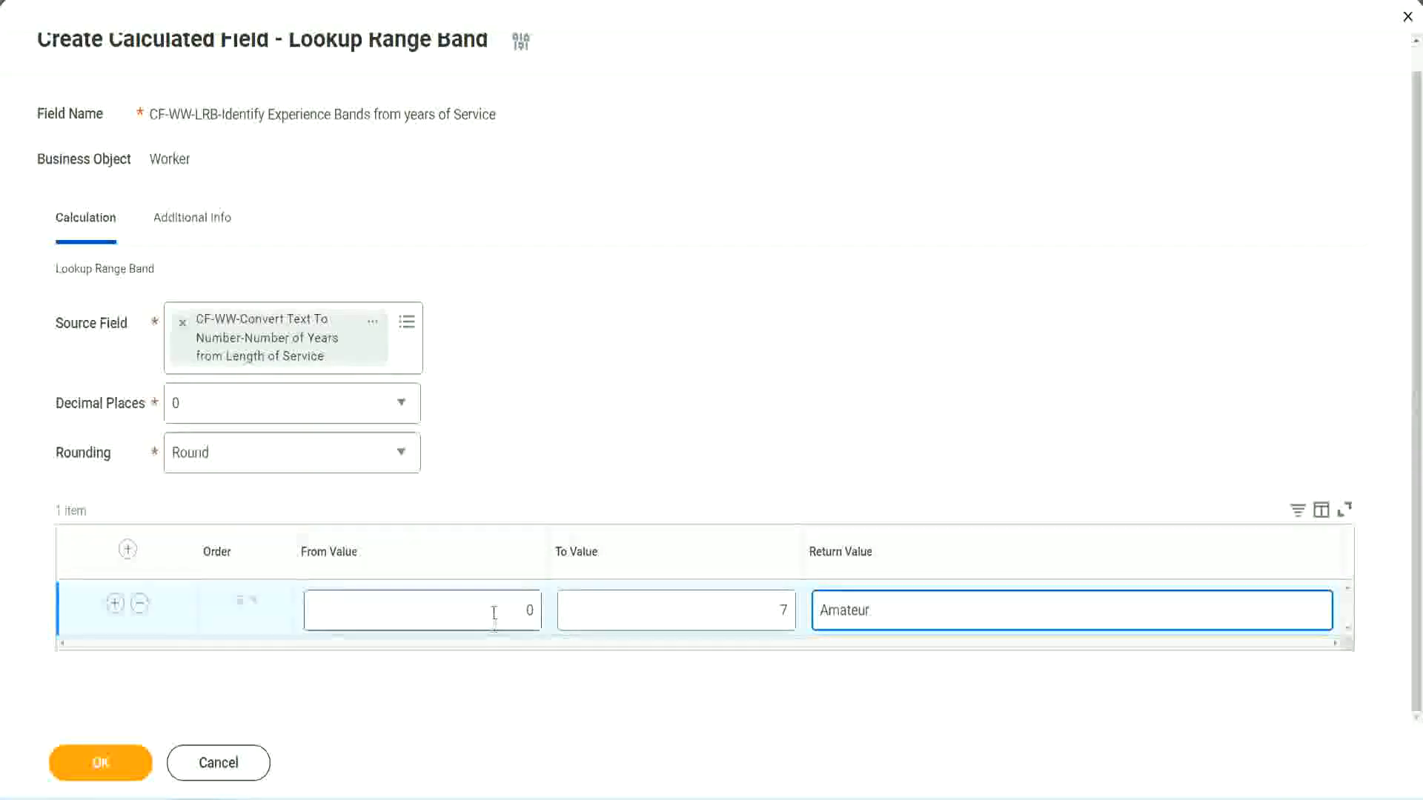
pyautogui.click(754, 593)
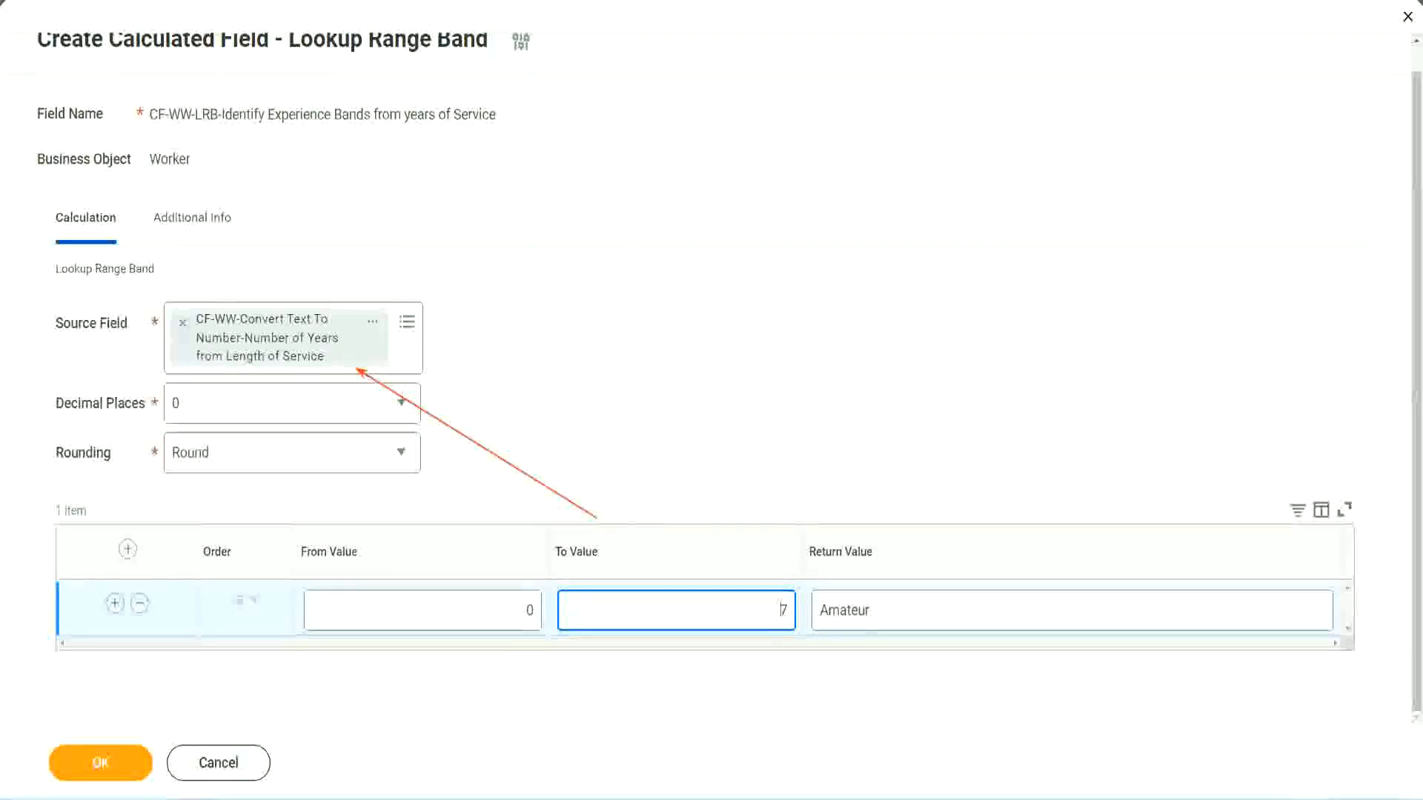
pyautogui.click(115, 603)
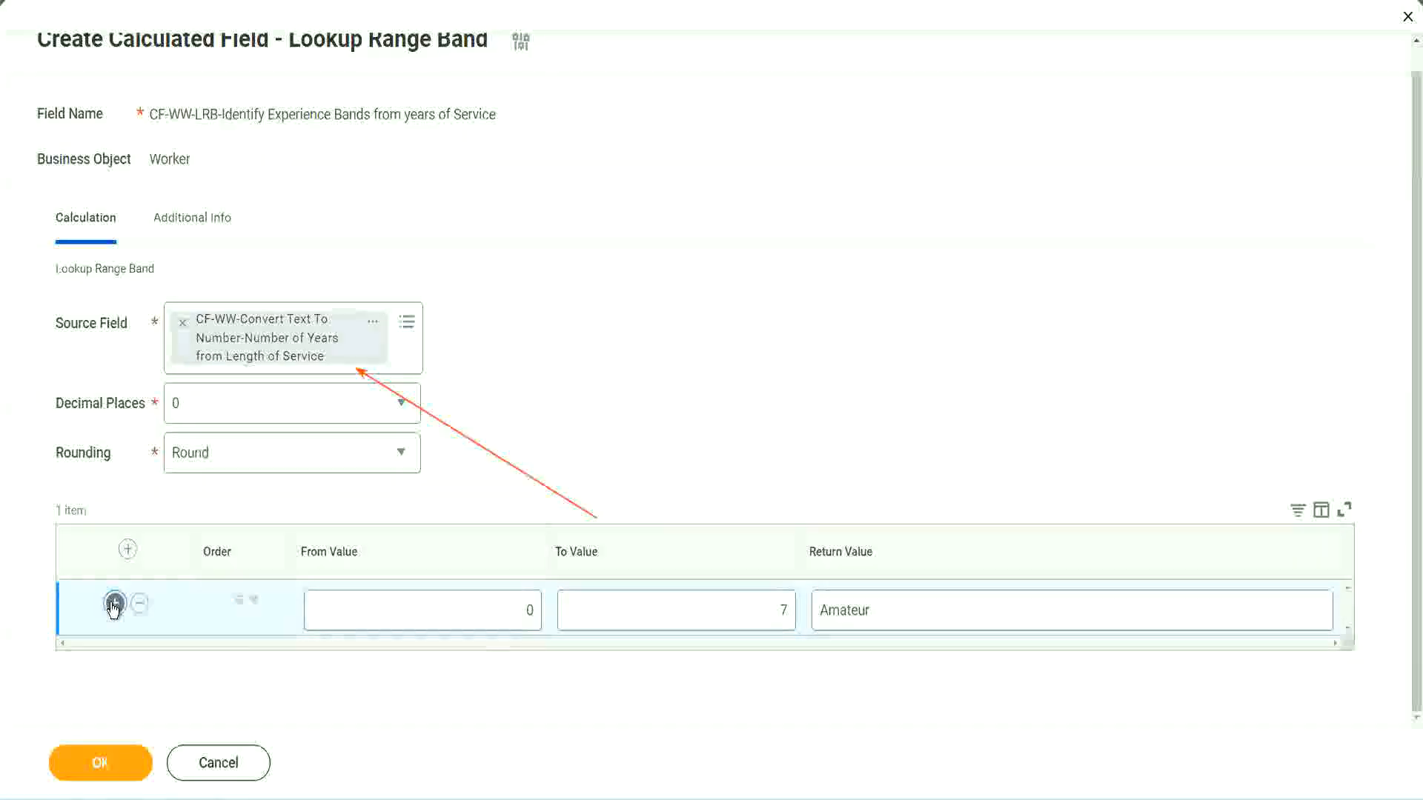
pyautogui.doubleClick(528, 663)
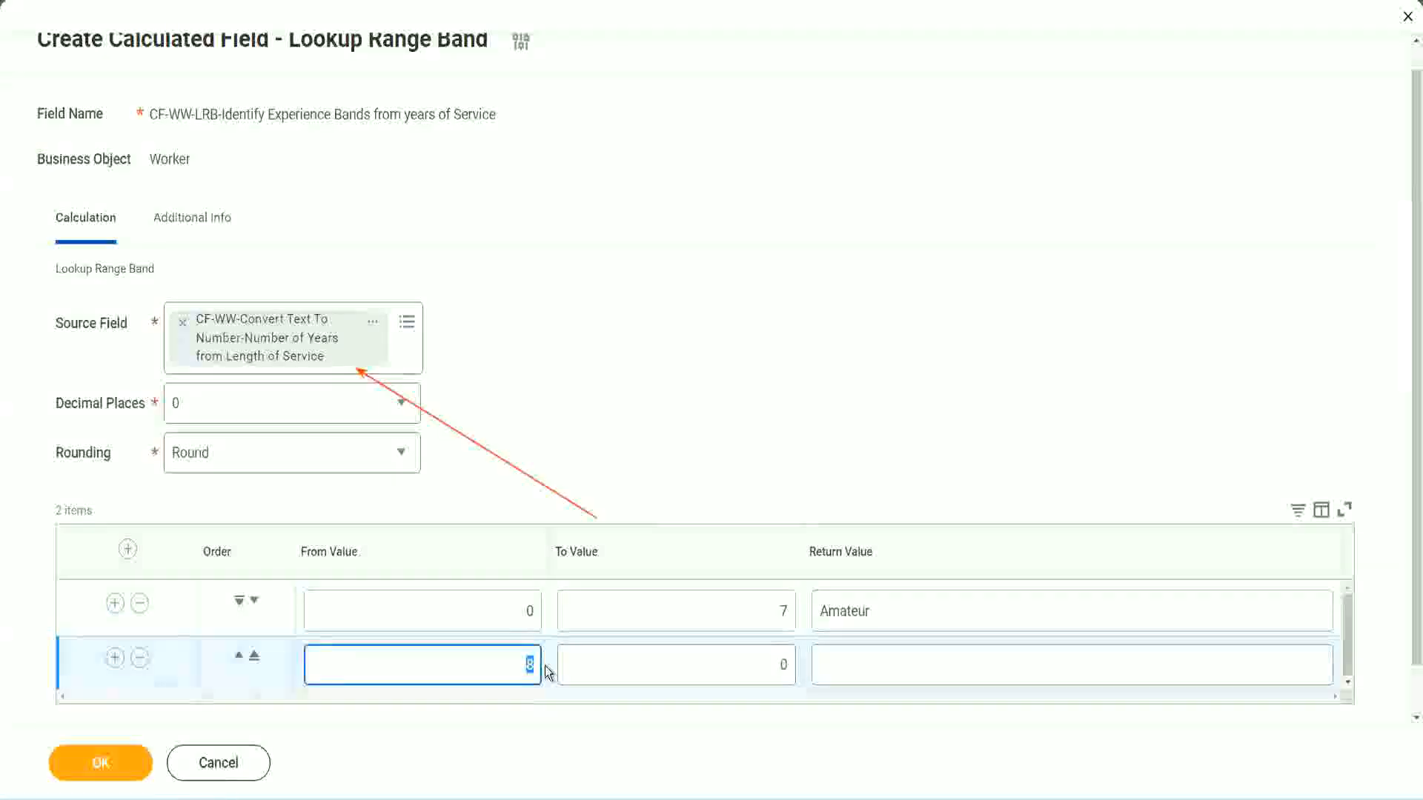
pyautogui.click(509, 616)
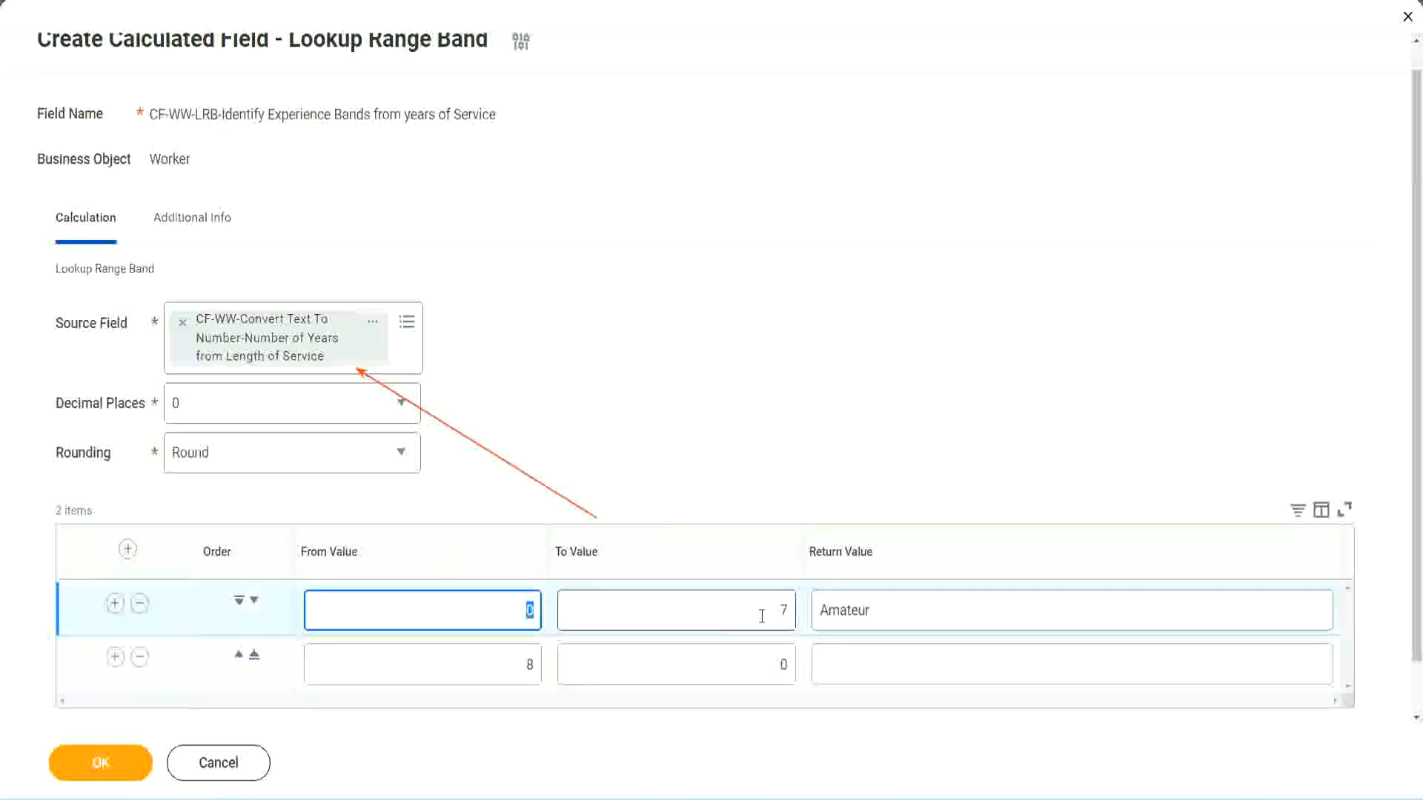
pyautogui.click(774, 616)
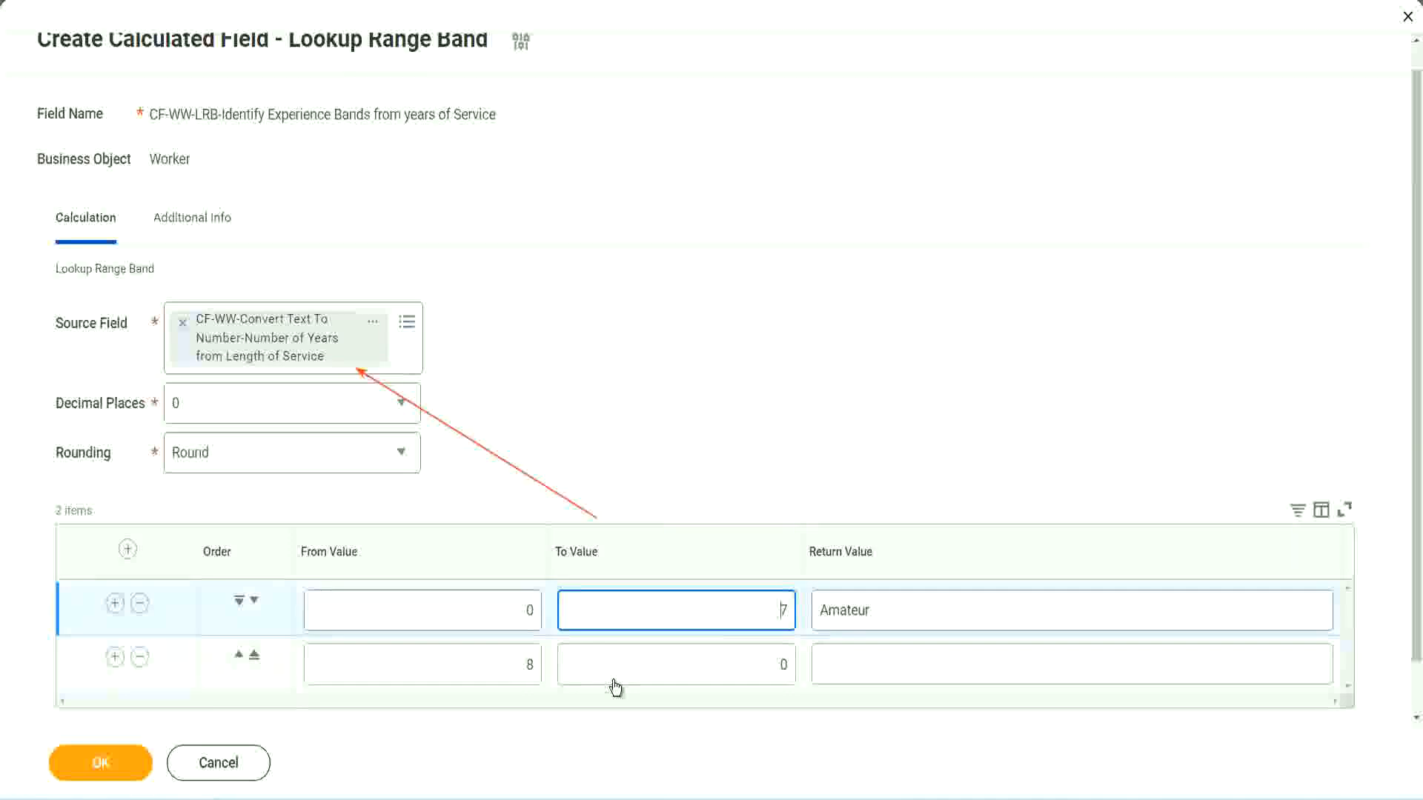
pyautogui.doubleClick(507, 667)
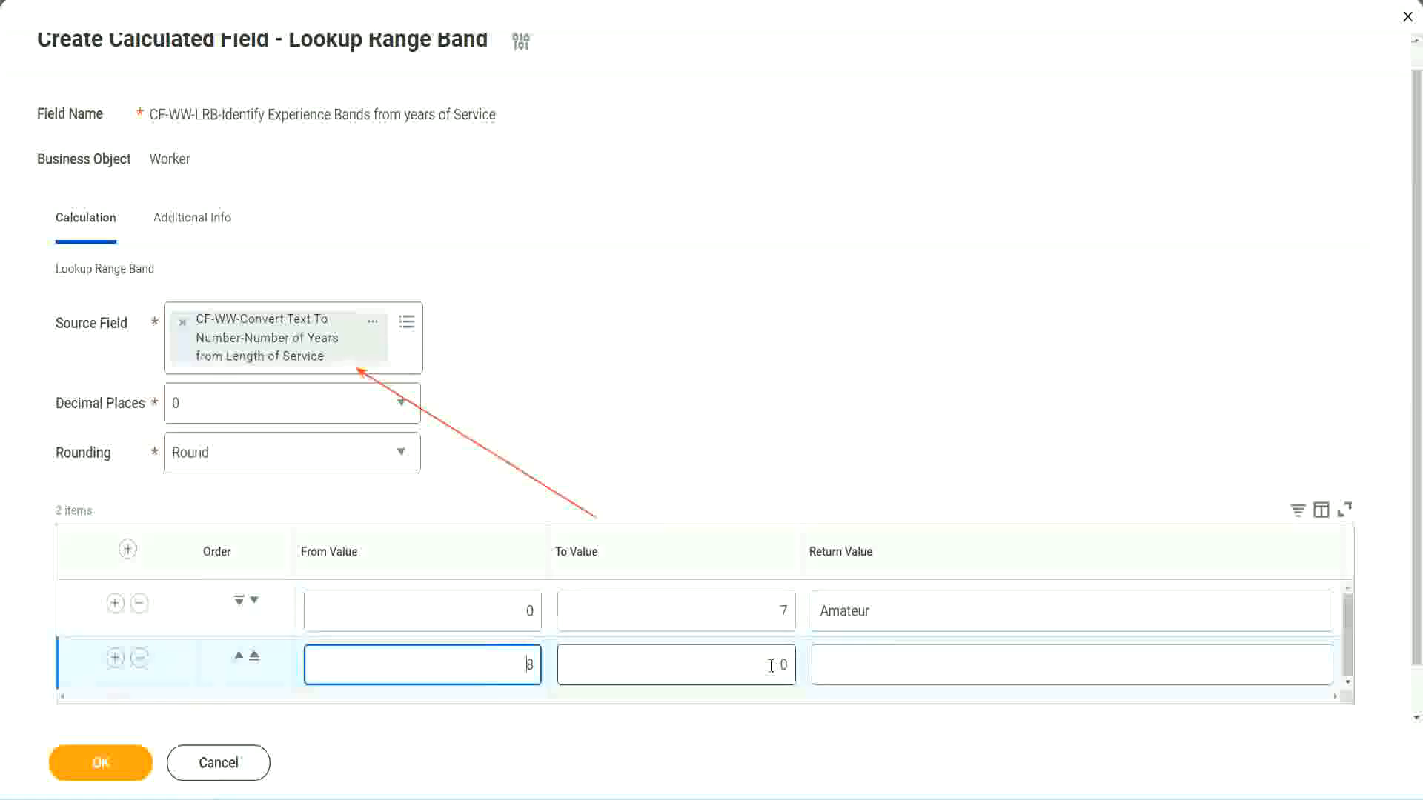
pyautogui.click(771, 665)
pyautogui.press('BackSpace')
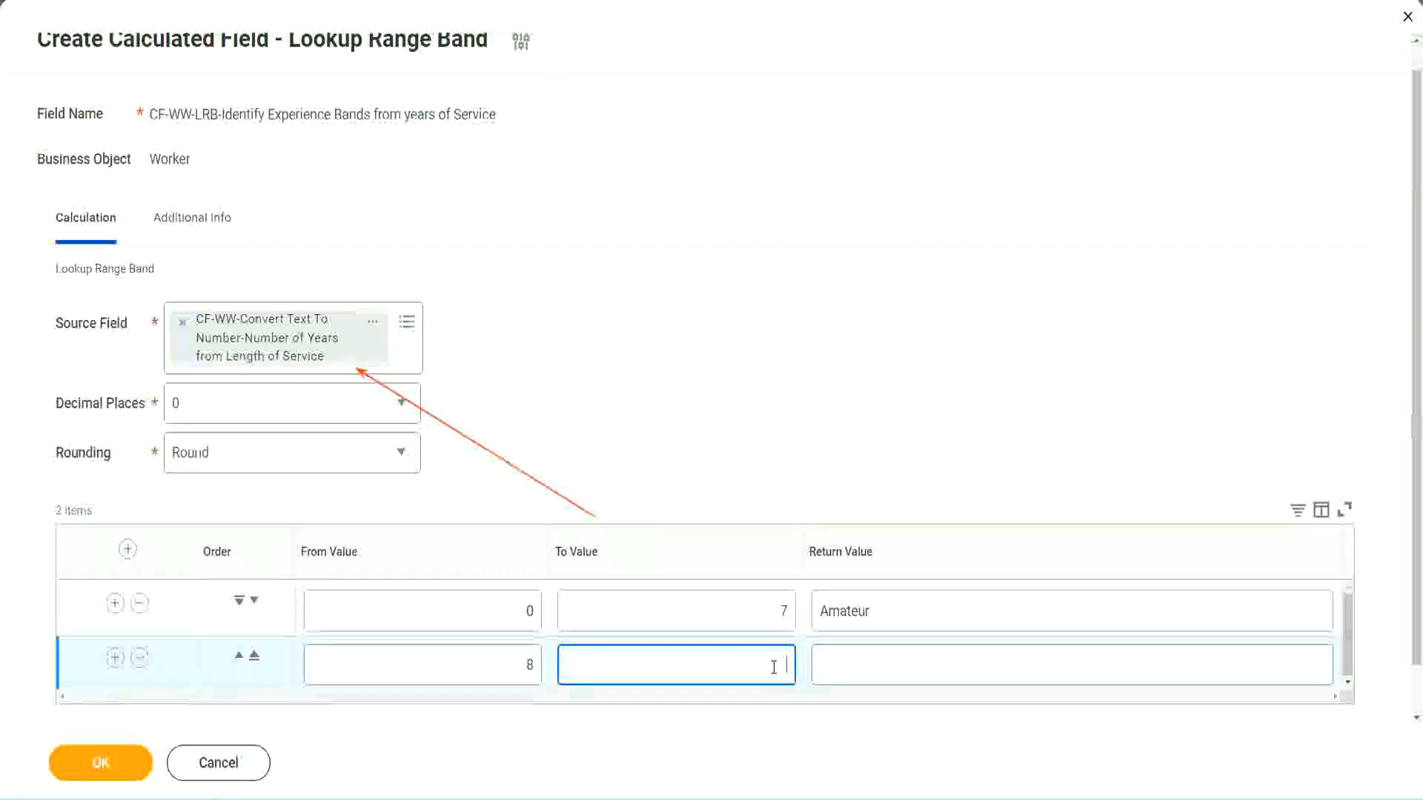
pyautogui.write('15')
pyautogui.click(877, 661)
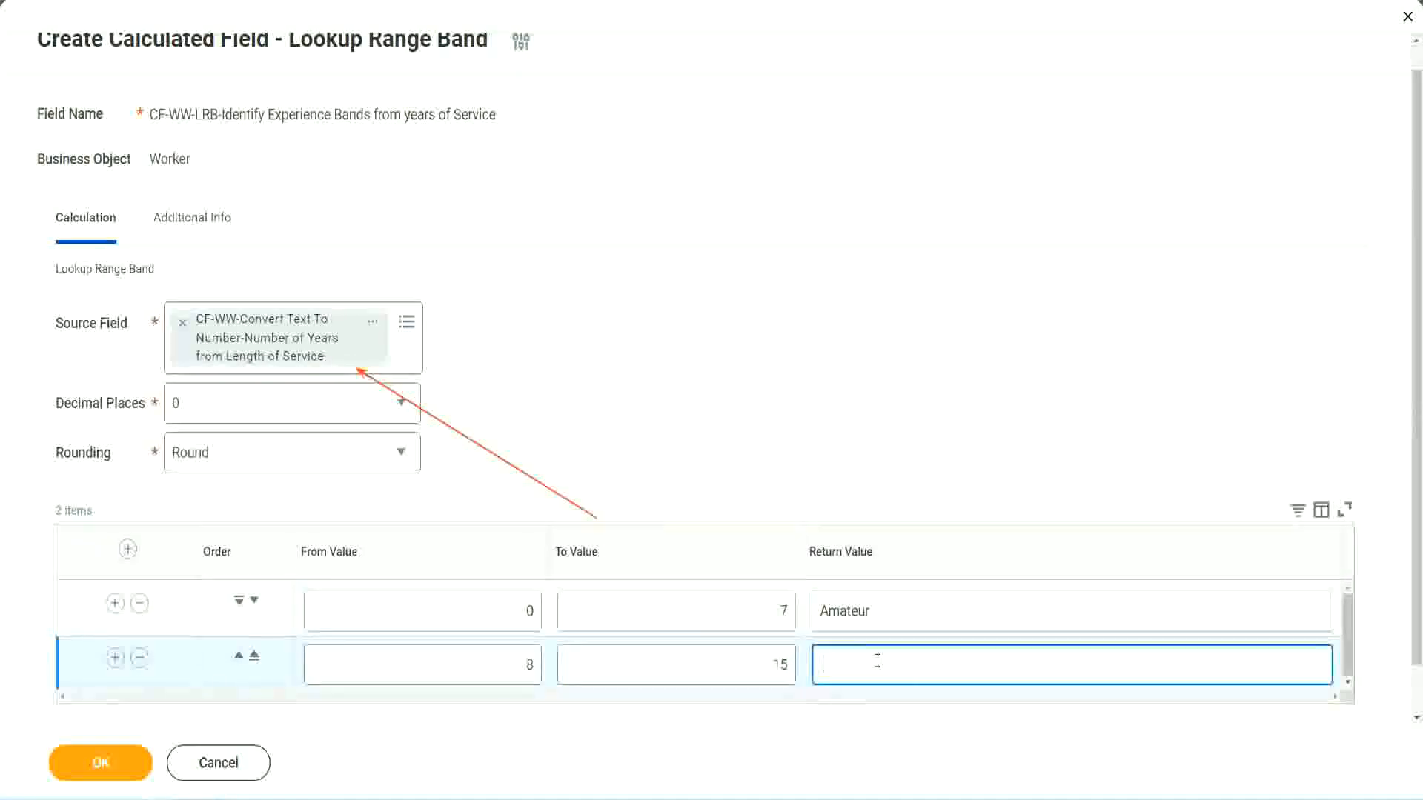
pyautogui.write('Experienced')
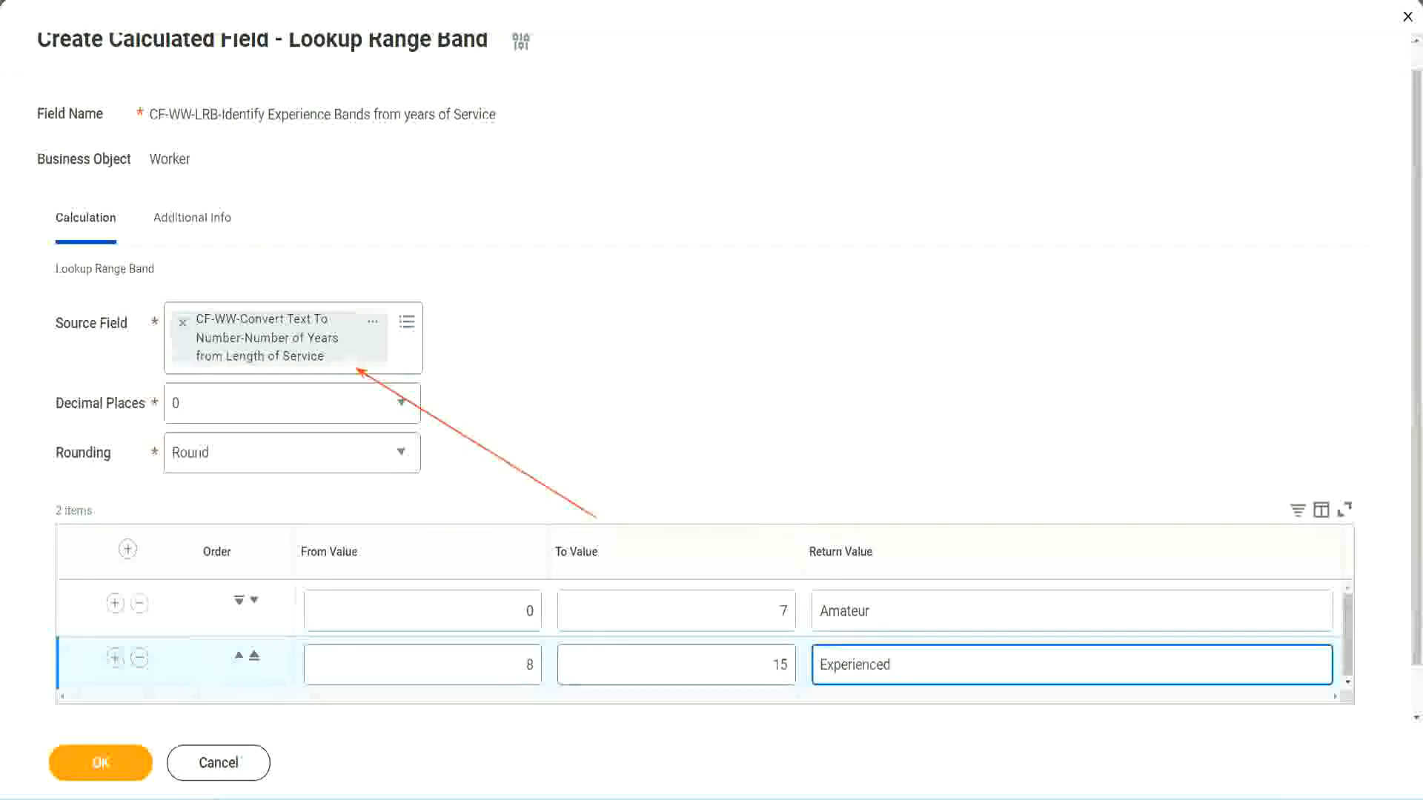
# - Add a third range row from 16 to 30 with the return value Senior
pyautogui.click(115, 658)
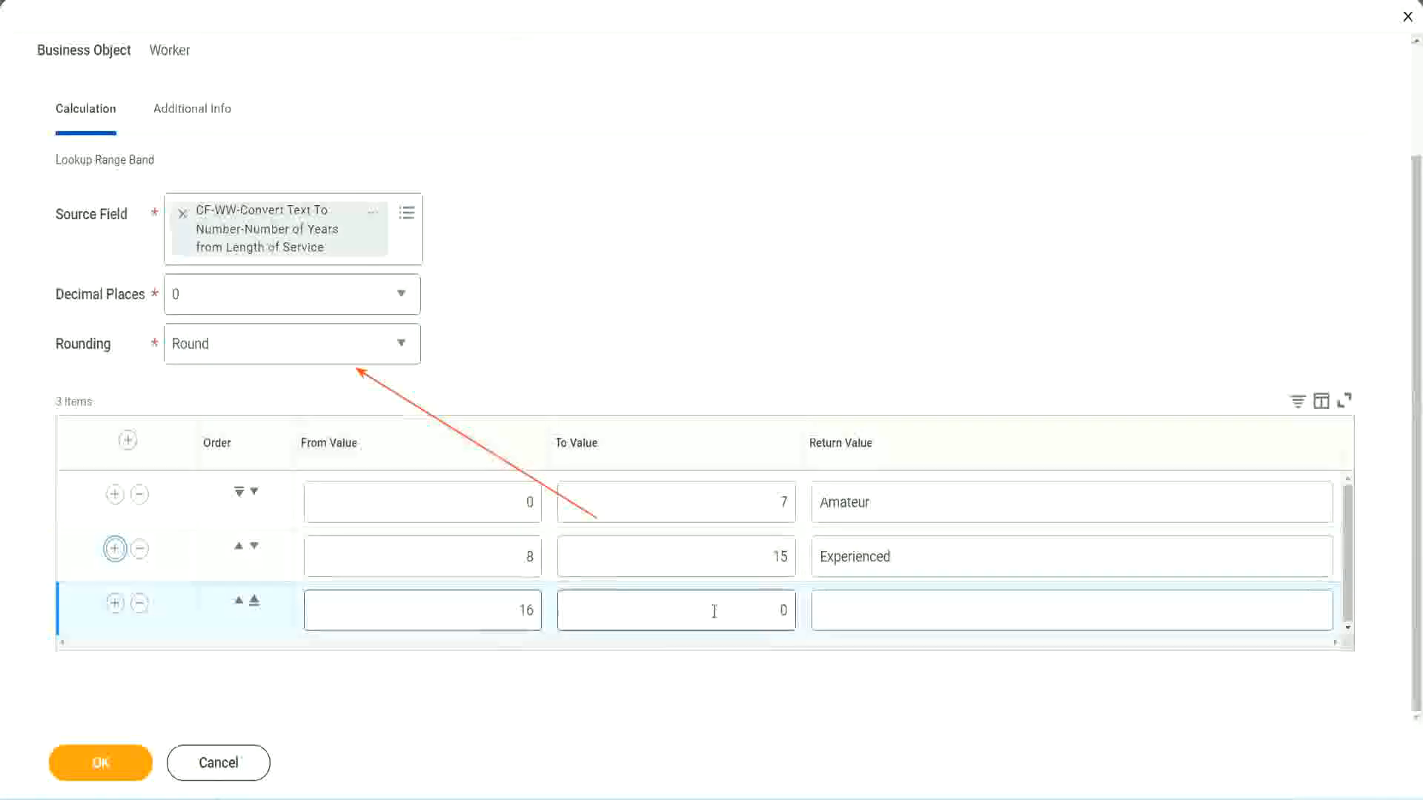
pyautogui.click(756, 608)
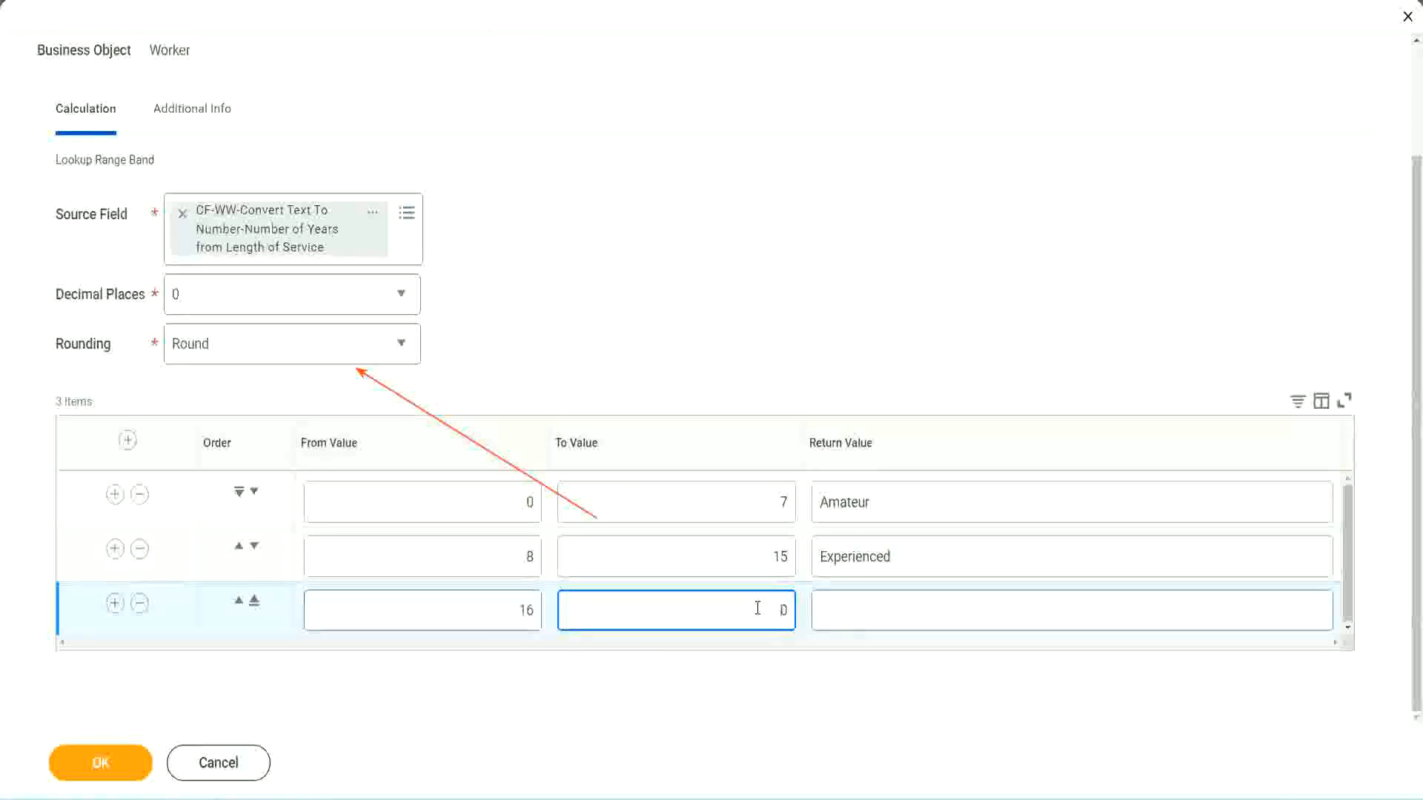
pyautogui.write('3')
pyautogui.press('Tab')
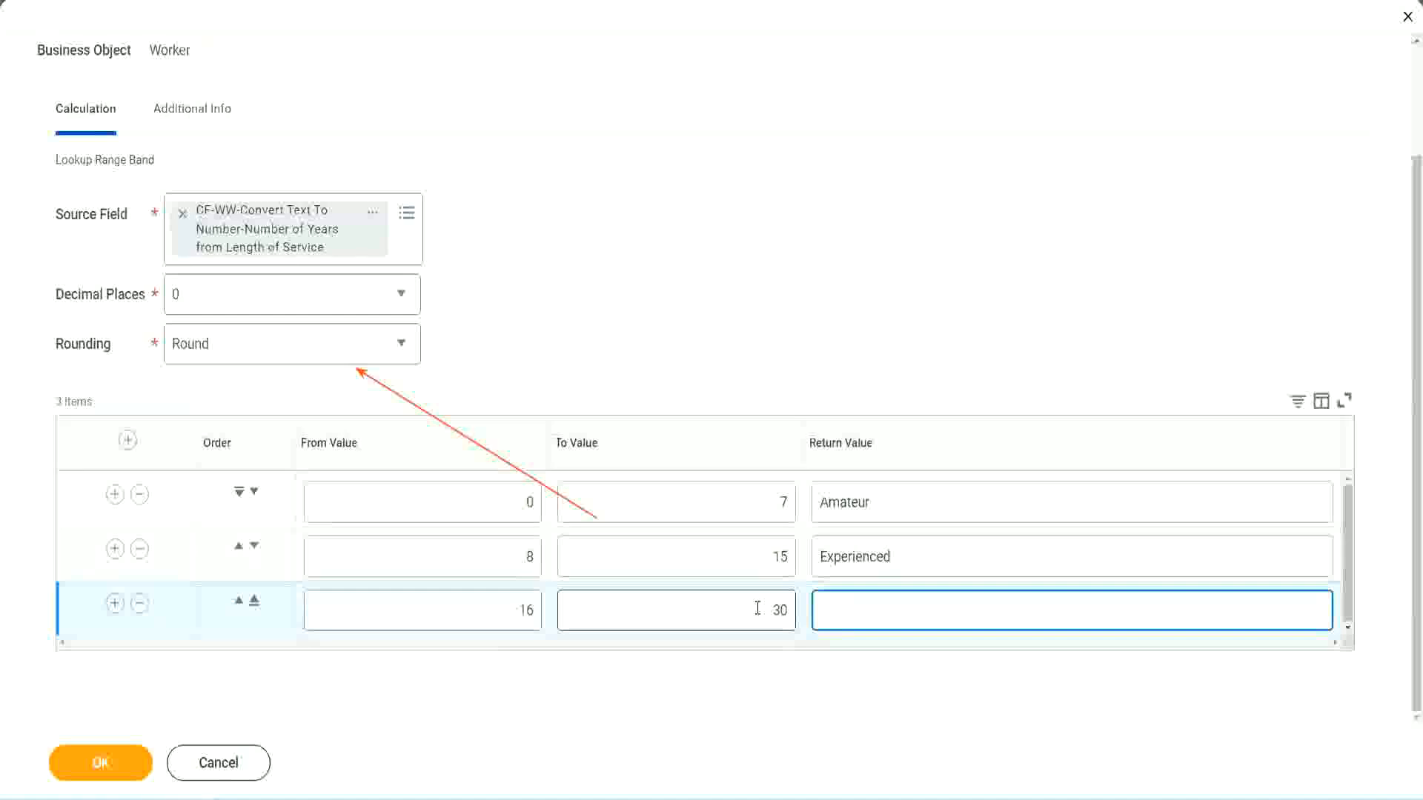
pyautogui.write('L')
pyautogui.write('Se')
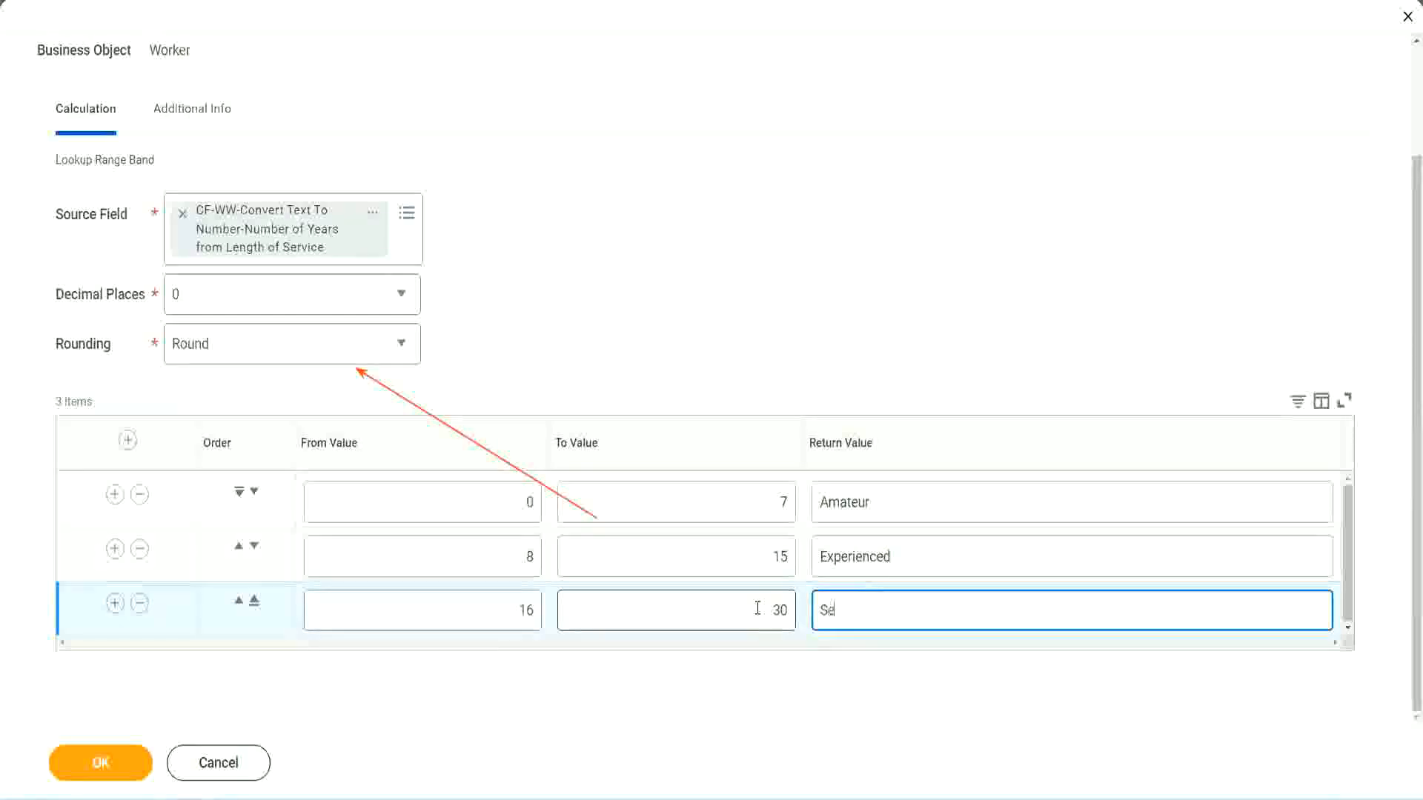
pyautogui.write('nior')
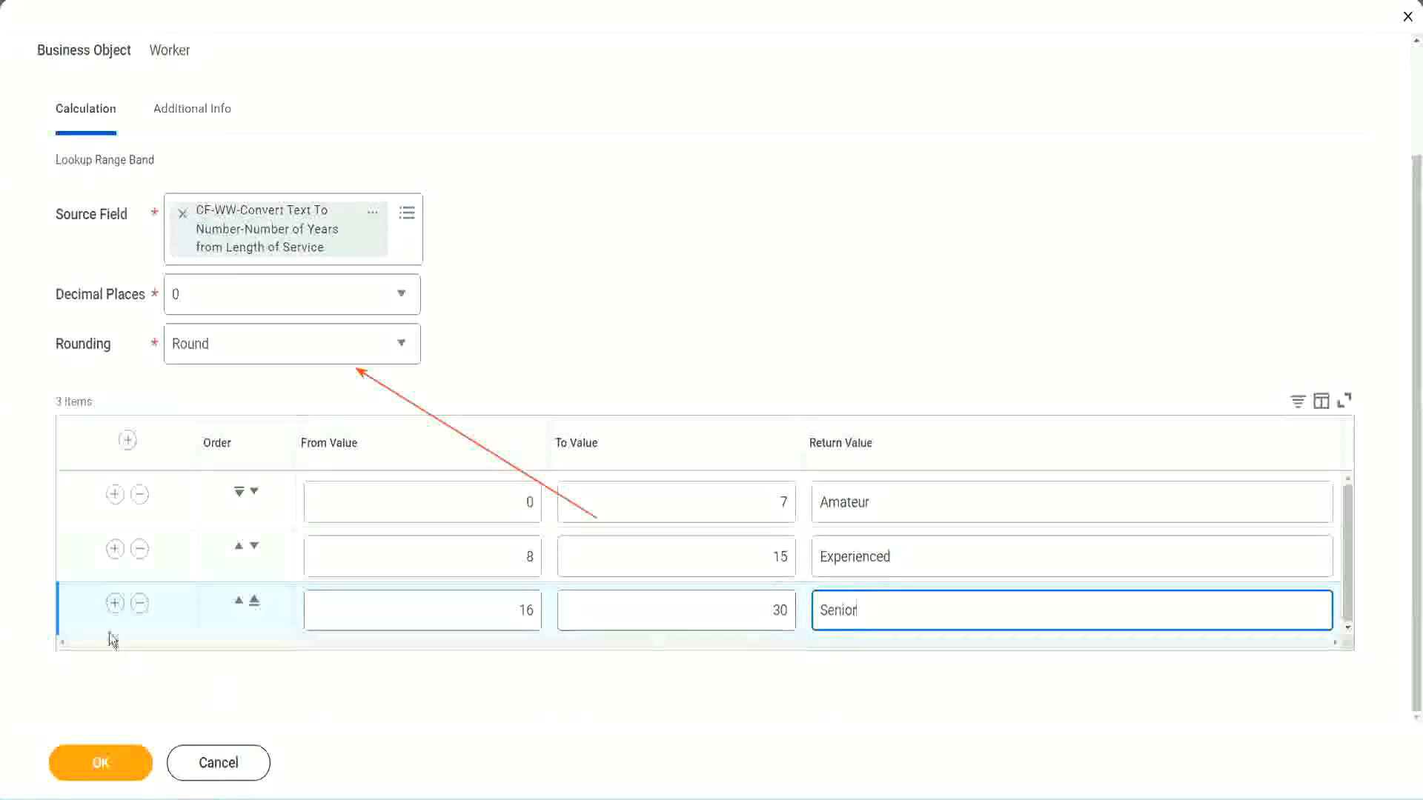
# - Add a fourth range row from 31 to 1000 with the return value Legend
pyautogui.click(115, 605)
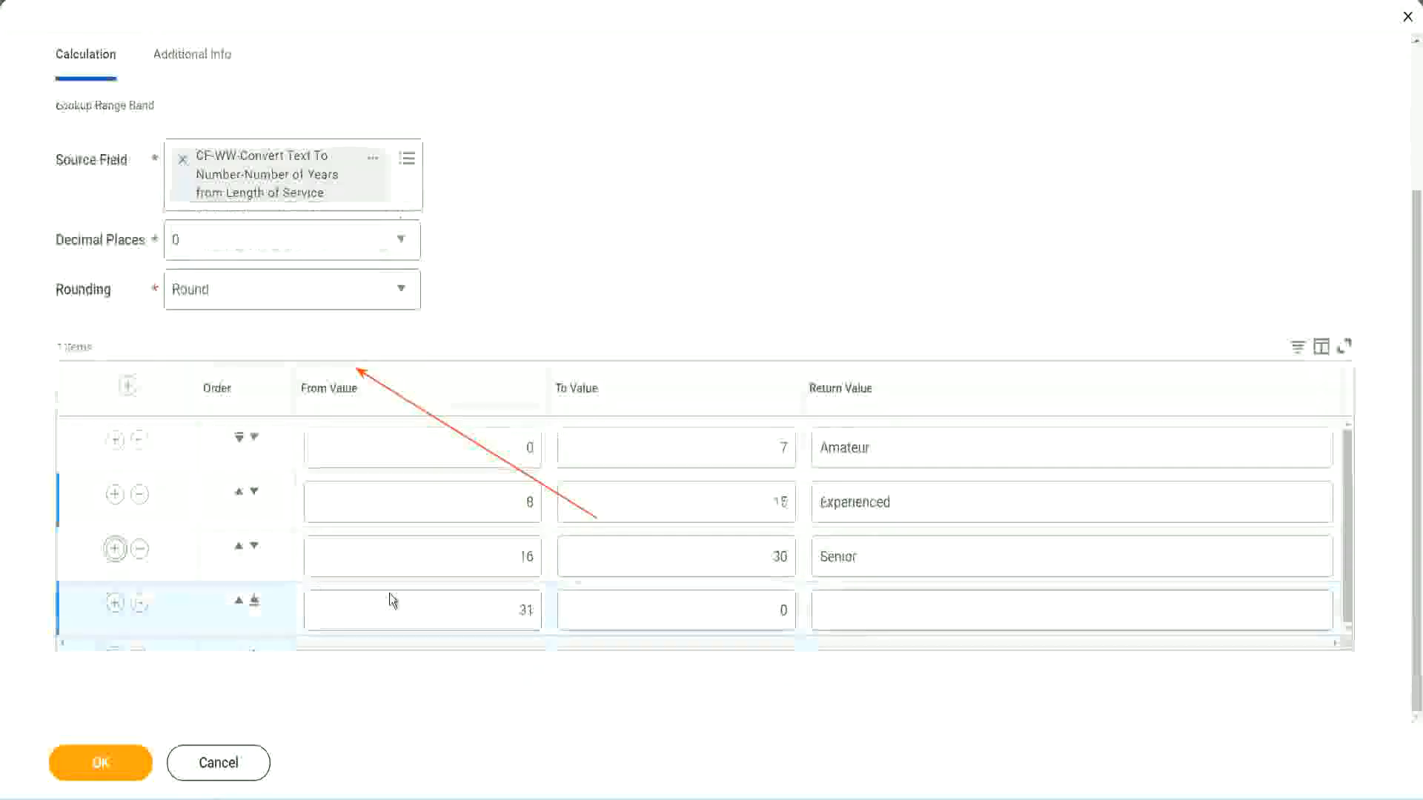
pyautogui.doubleClick(533, 604)
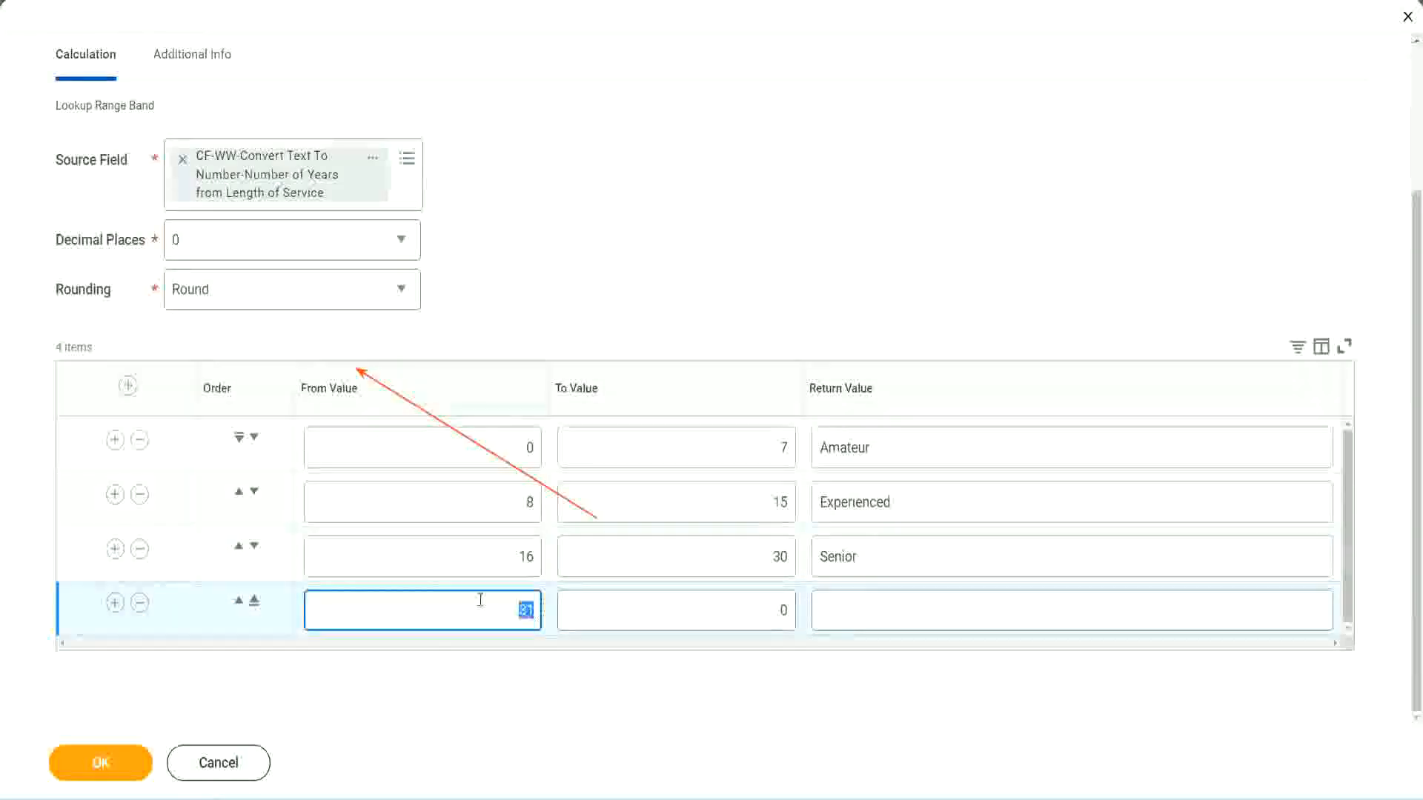
pyautogui.click(766, 610)
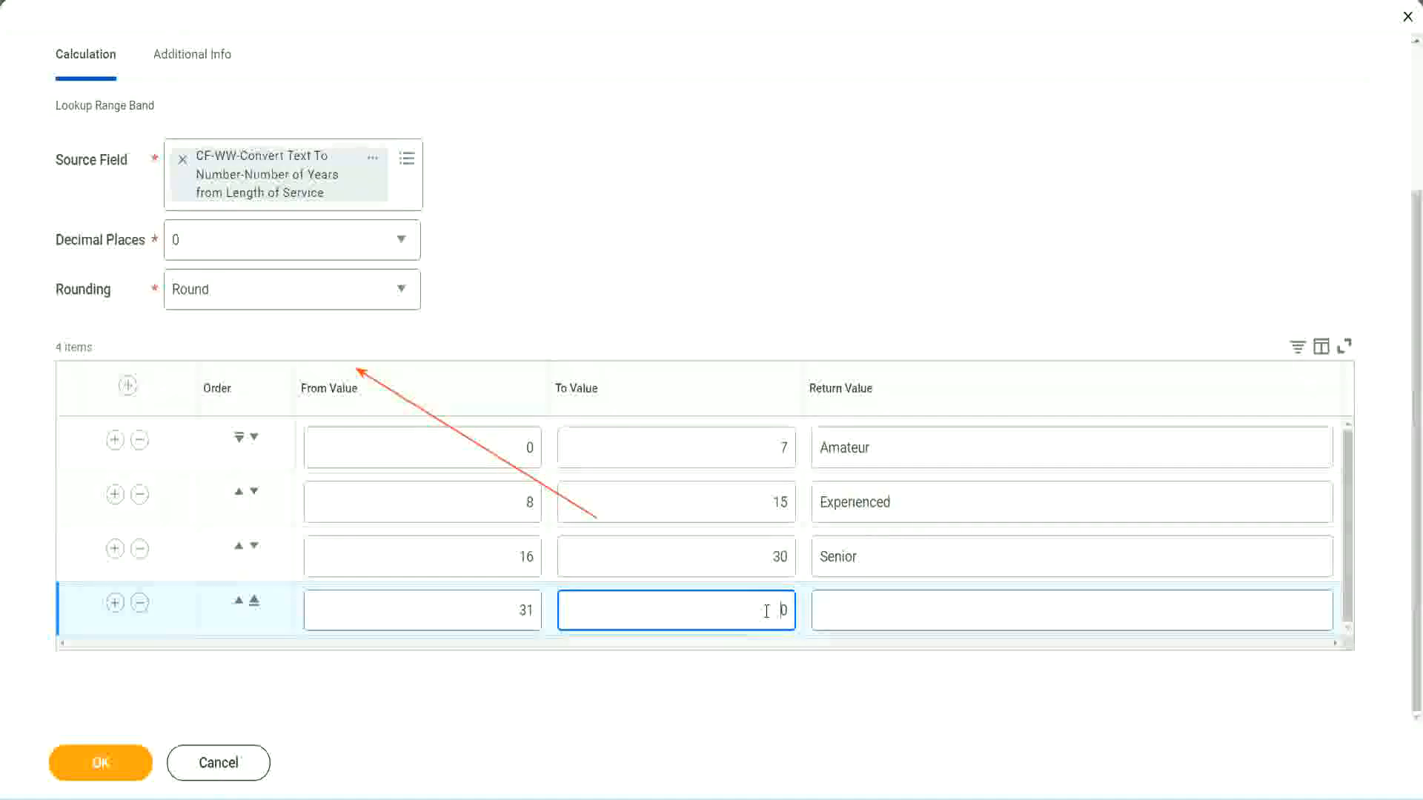
pyautogui.write('1000')
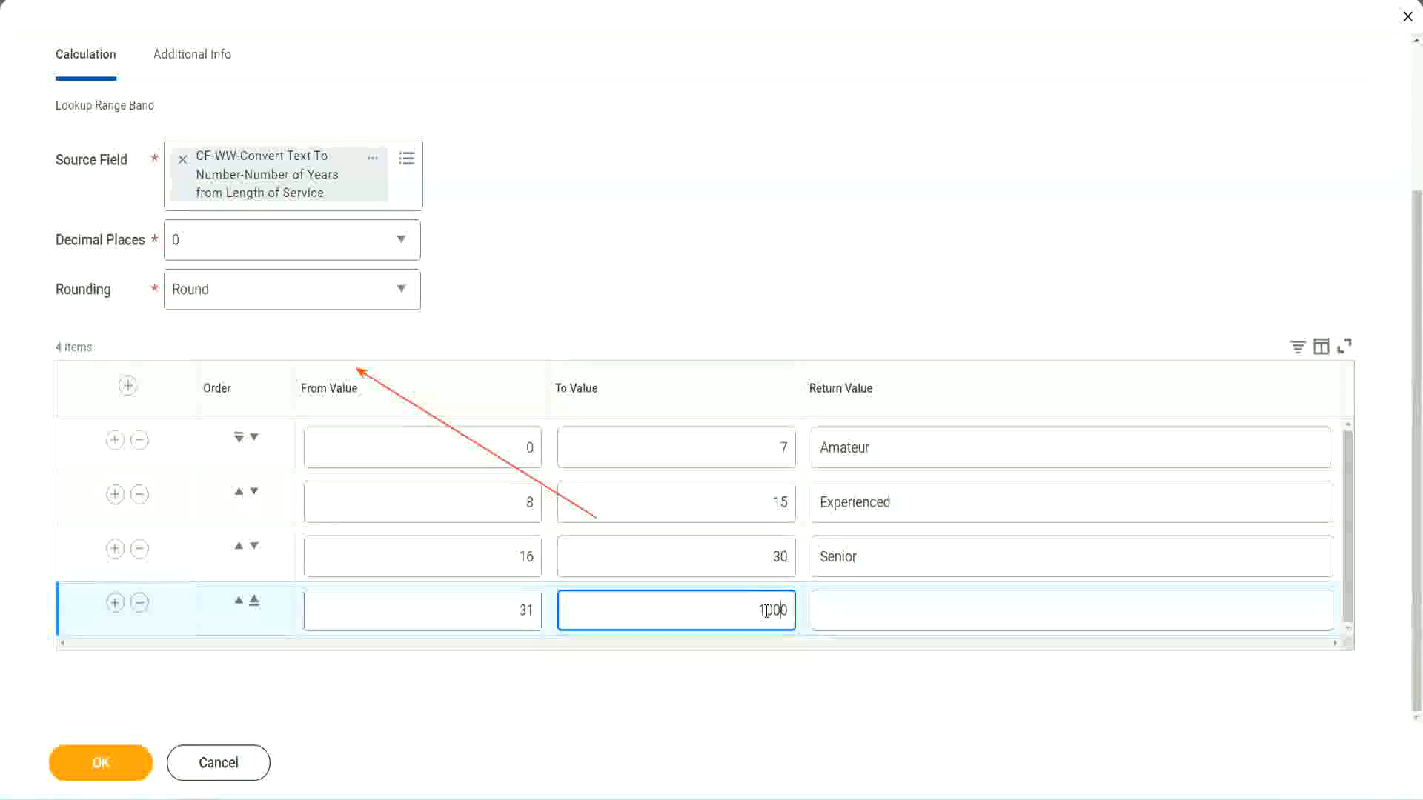
pyautogui.click(803, 603)
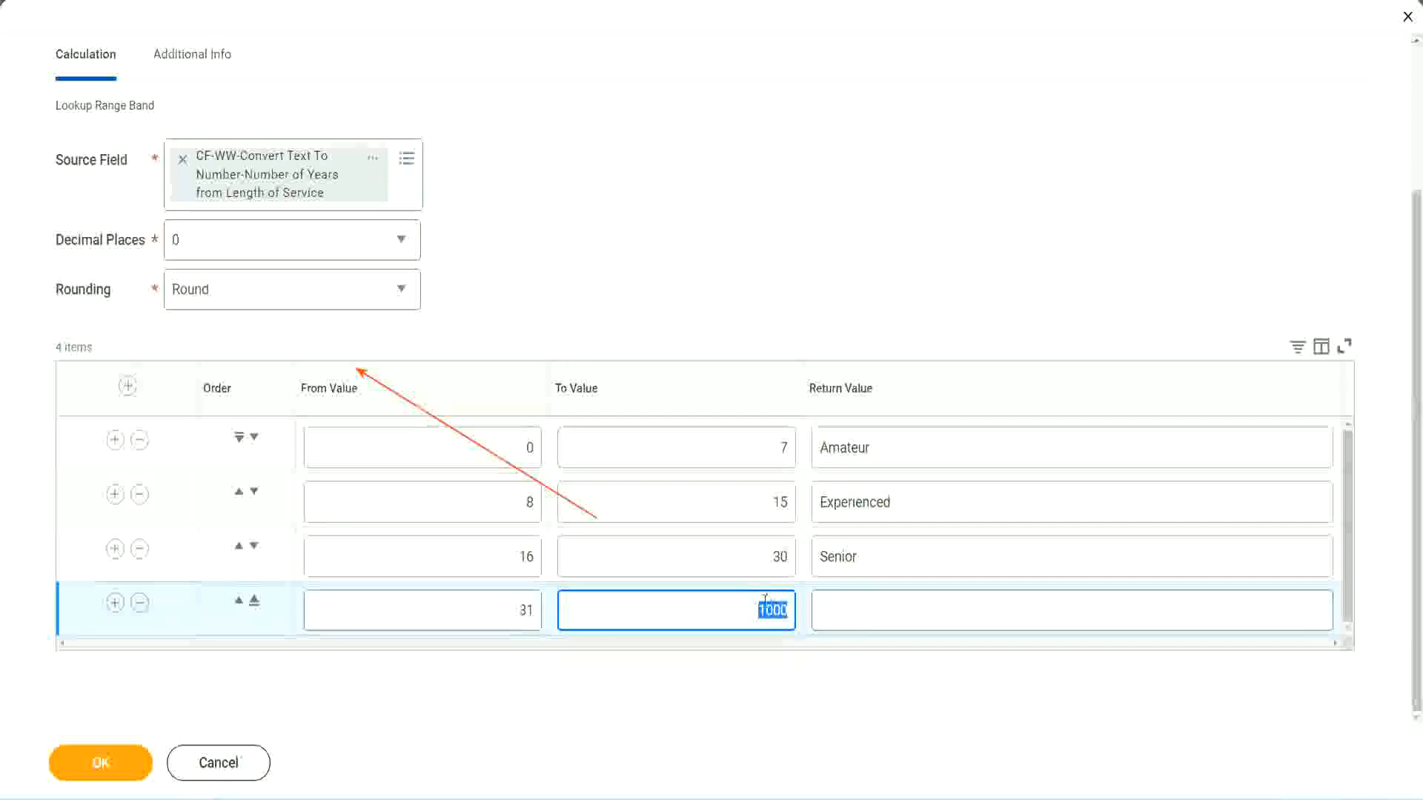
pyautogui.moveTo(747, 607); pyautogui.dragTo(798, 607)
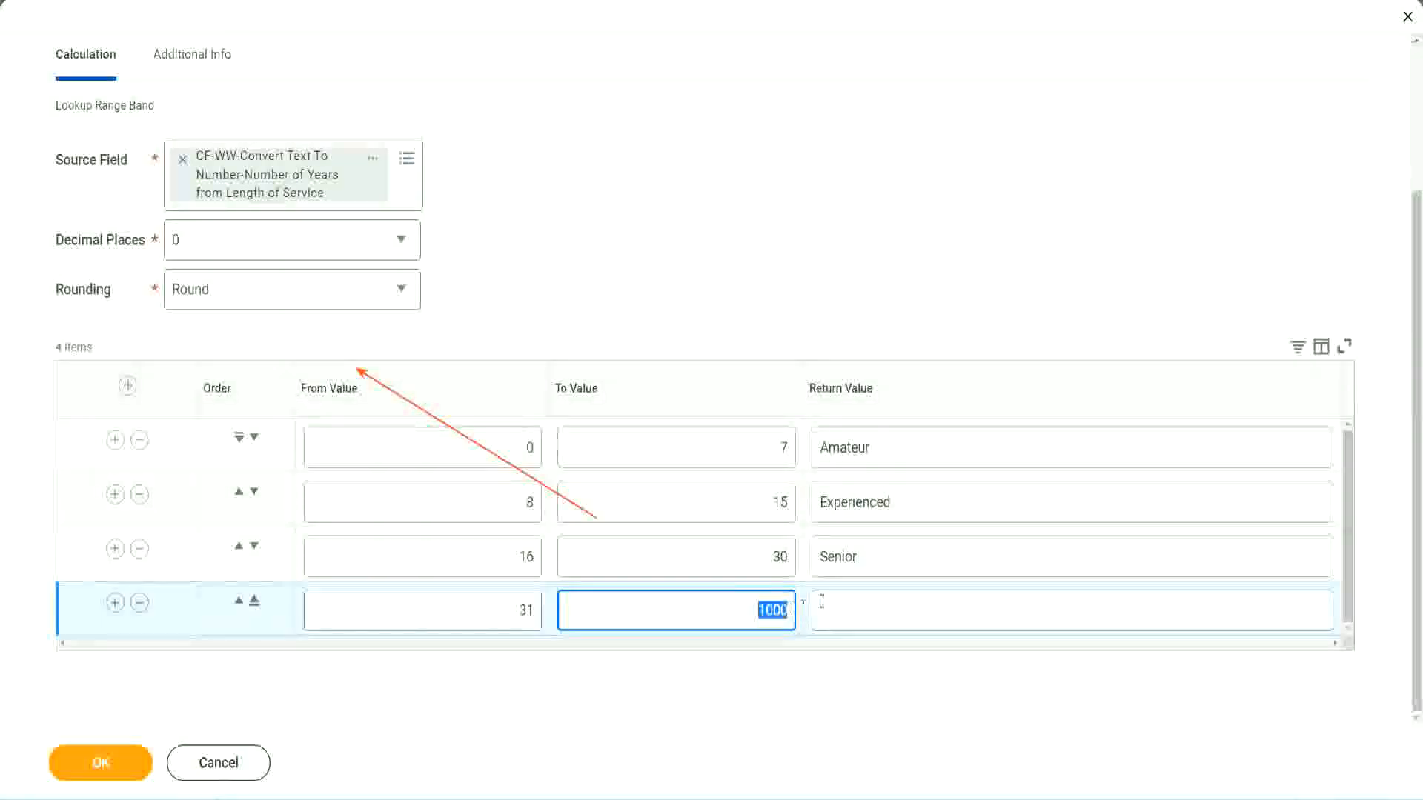
pyautogui.click(887, 610)
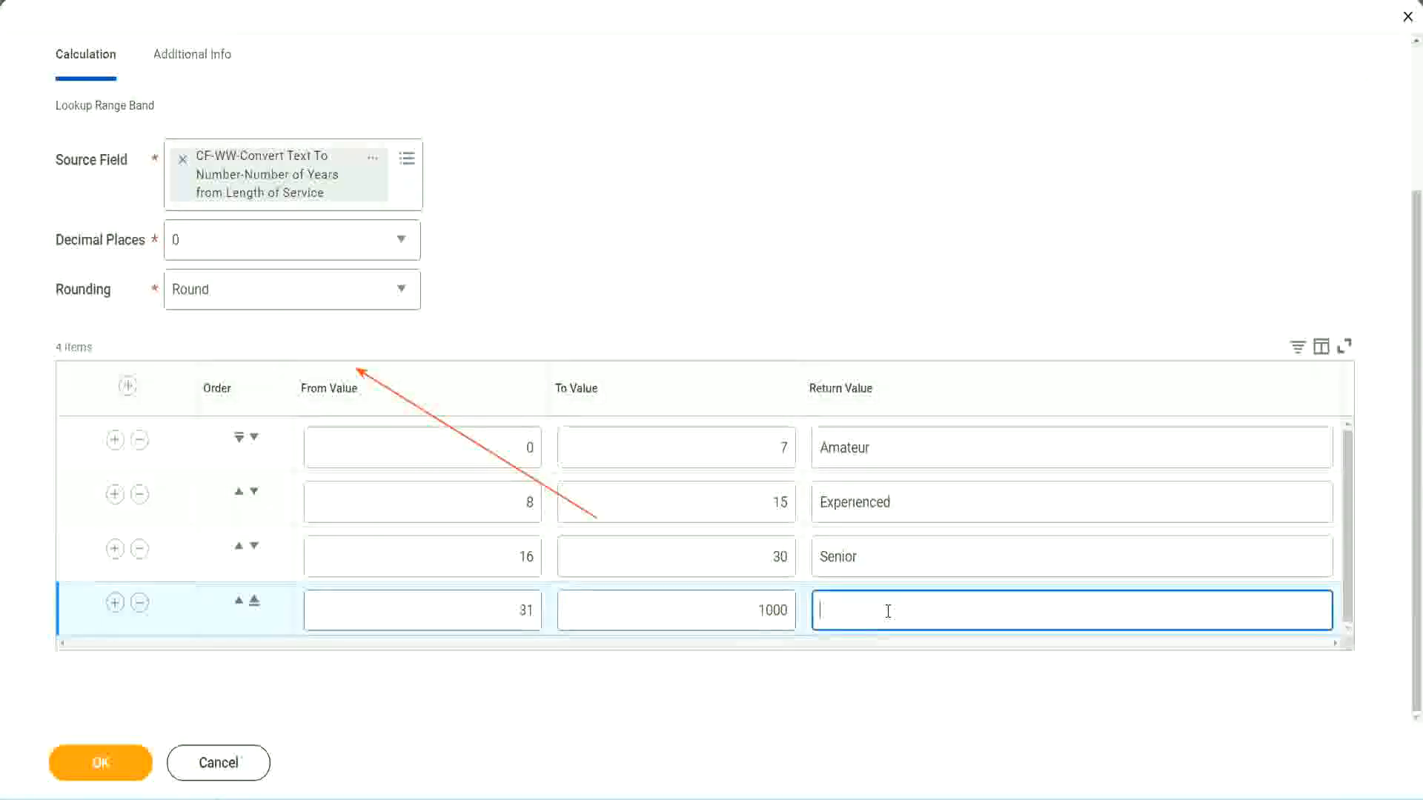
pyautogui.write('Legend')
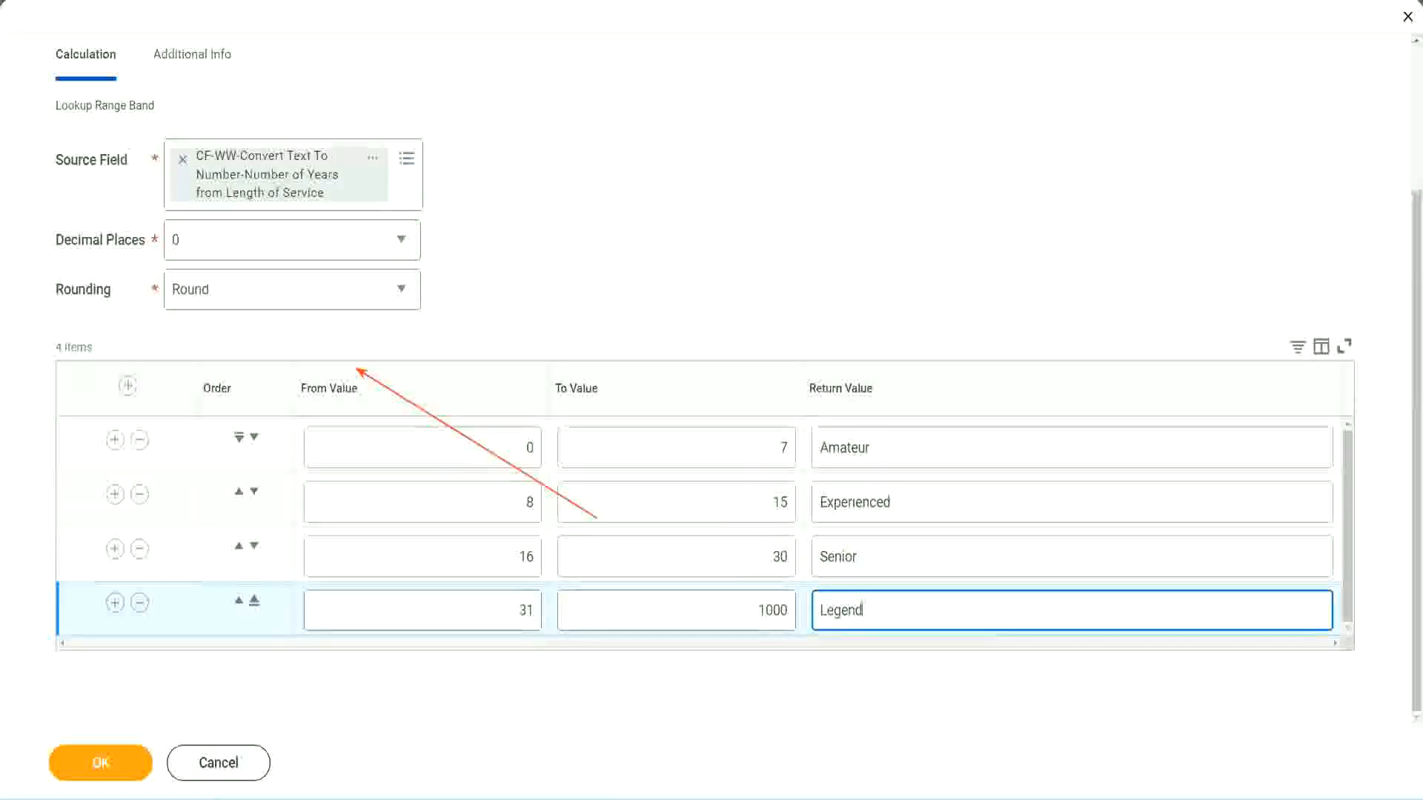
# - Review the from, to and return values across the Amateur, Experienced, Senior and Legend range rows
pyautogui.click(664, 246)
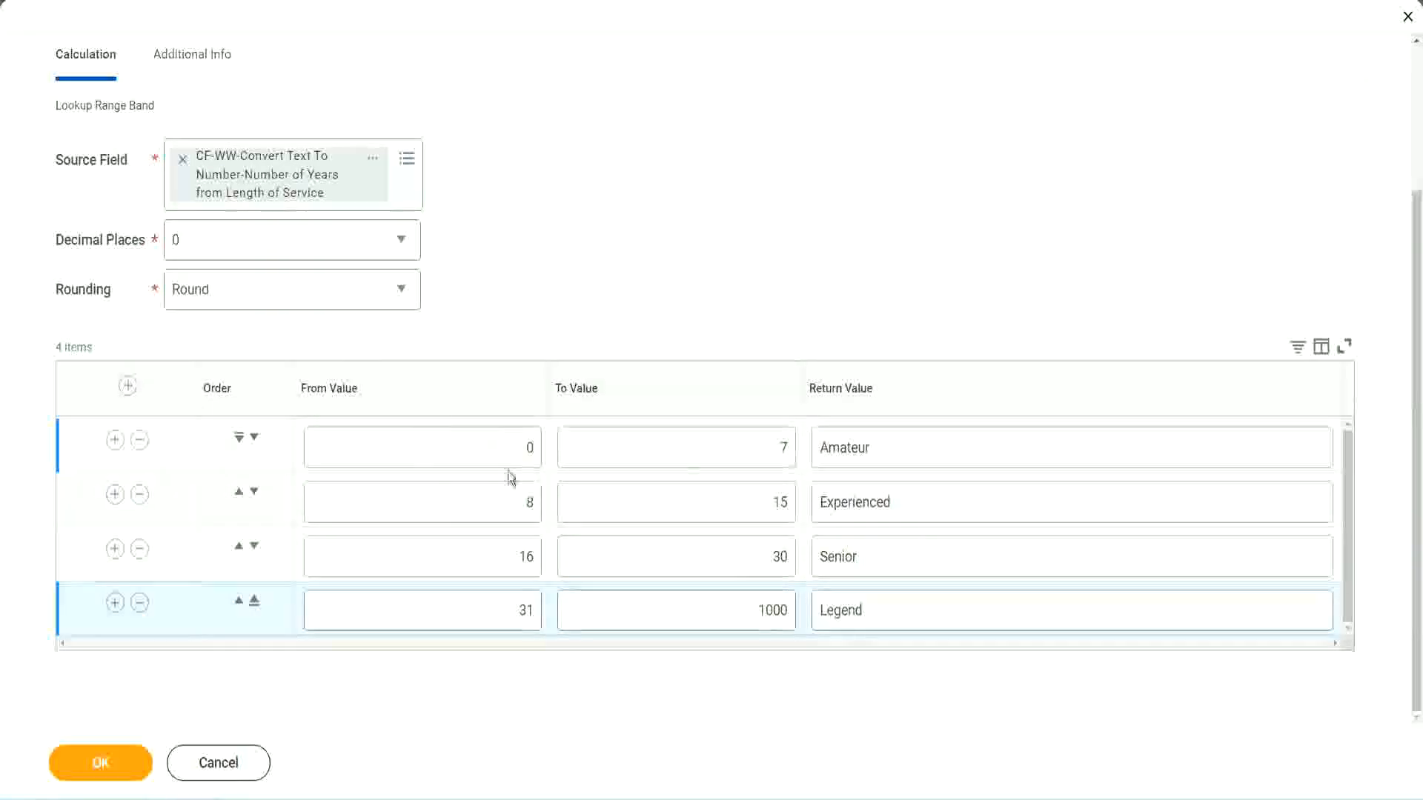
pyautogui.click(924, 442)
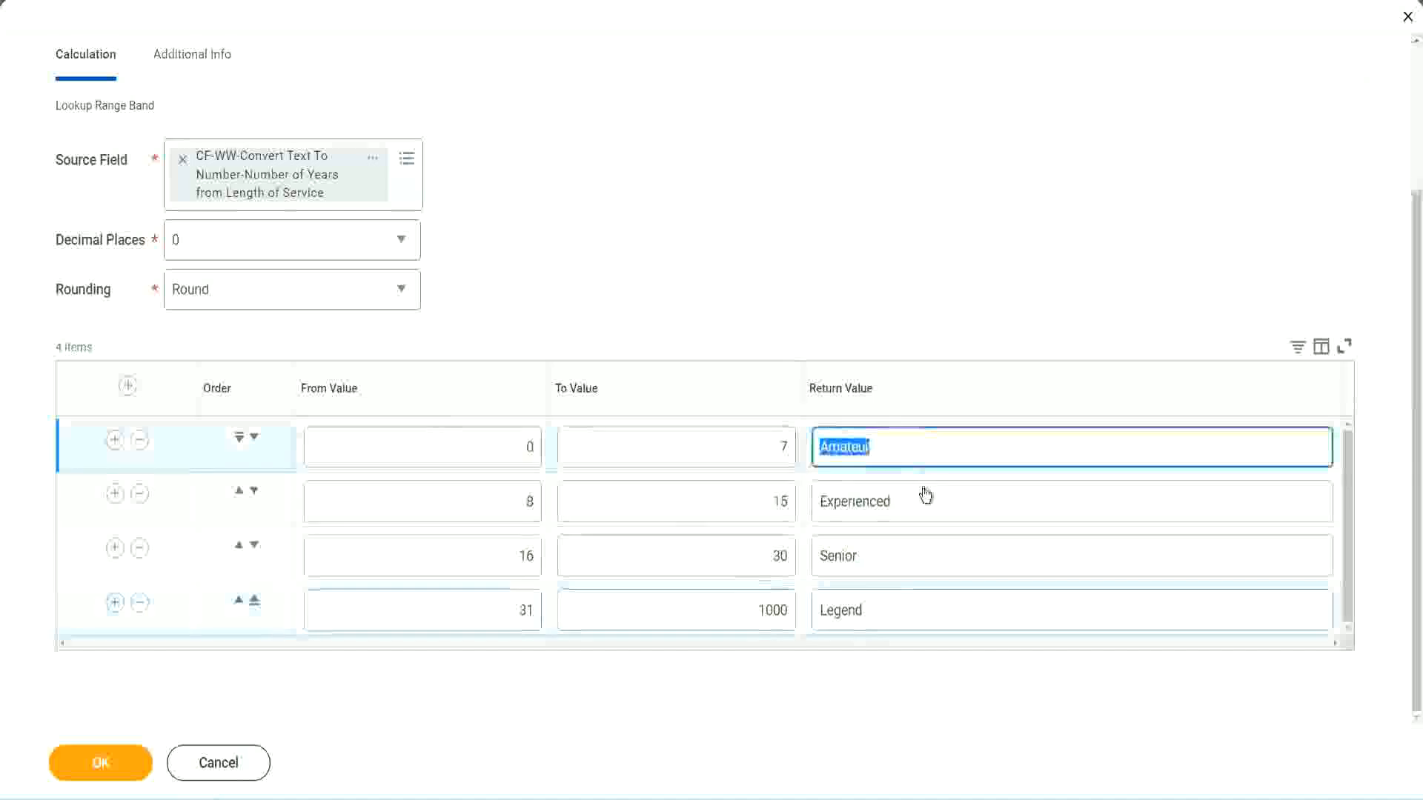
pyautogui.click(909, 516)
pyautogui.click(899, 564)
pyautogui.click(897, 611)
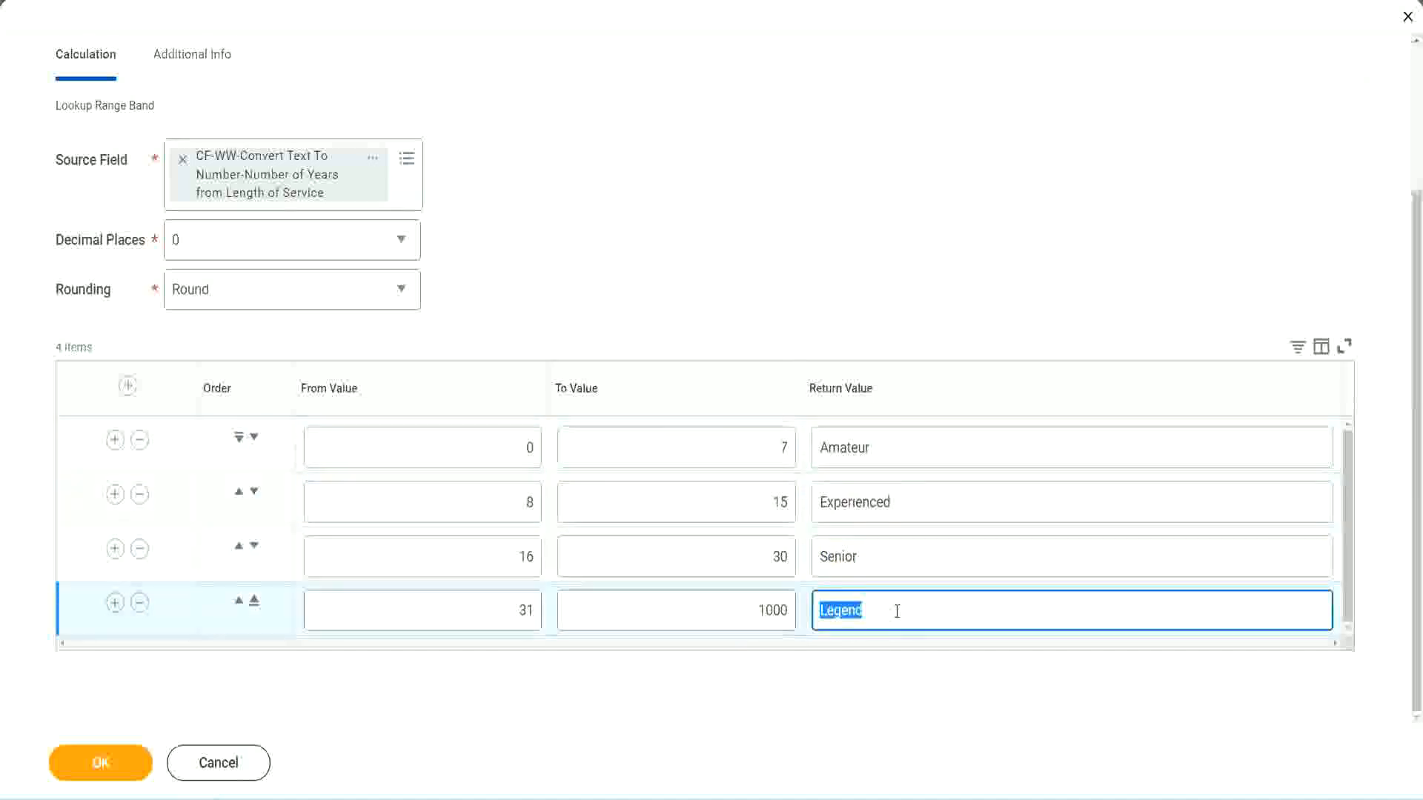
pyautogui.click(454, 447)
pyautogui.click(728, 435)
pyautogui.click(930, 456)
pyautogui.click(917, 508)
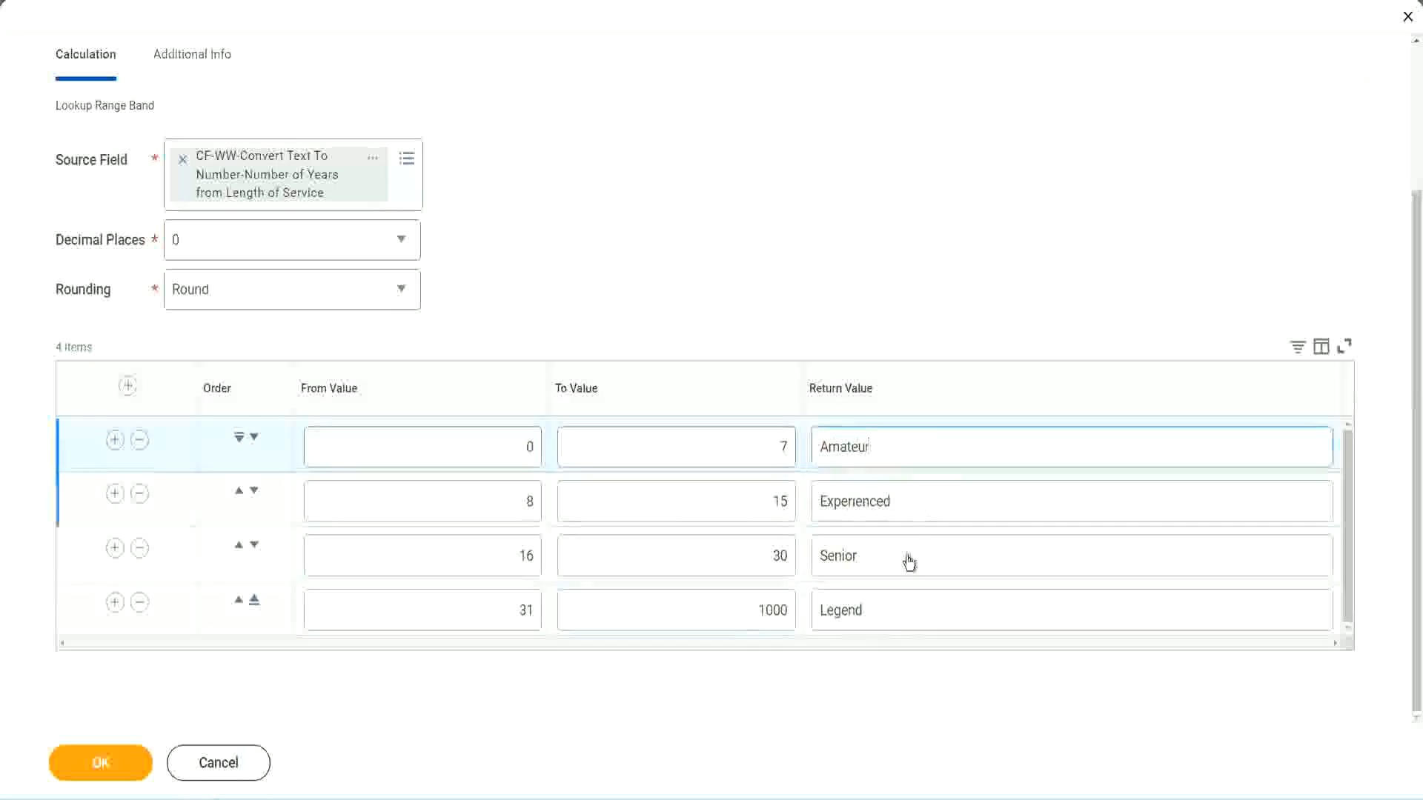
pyautogui.click(907, 564)
pyautogui.click(894, 606)
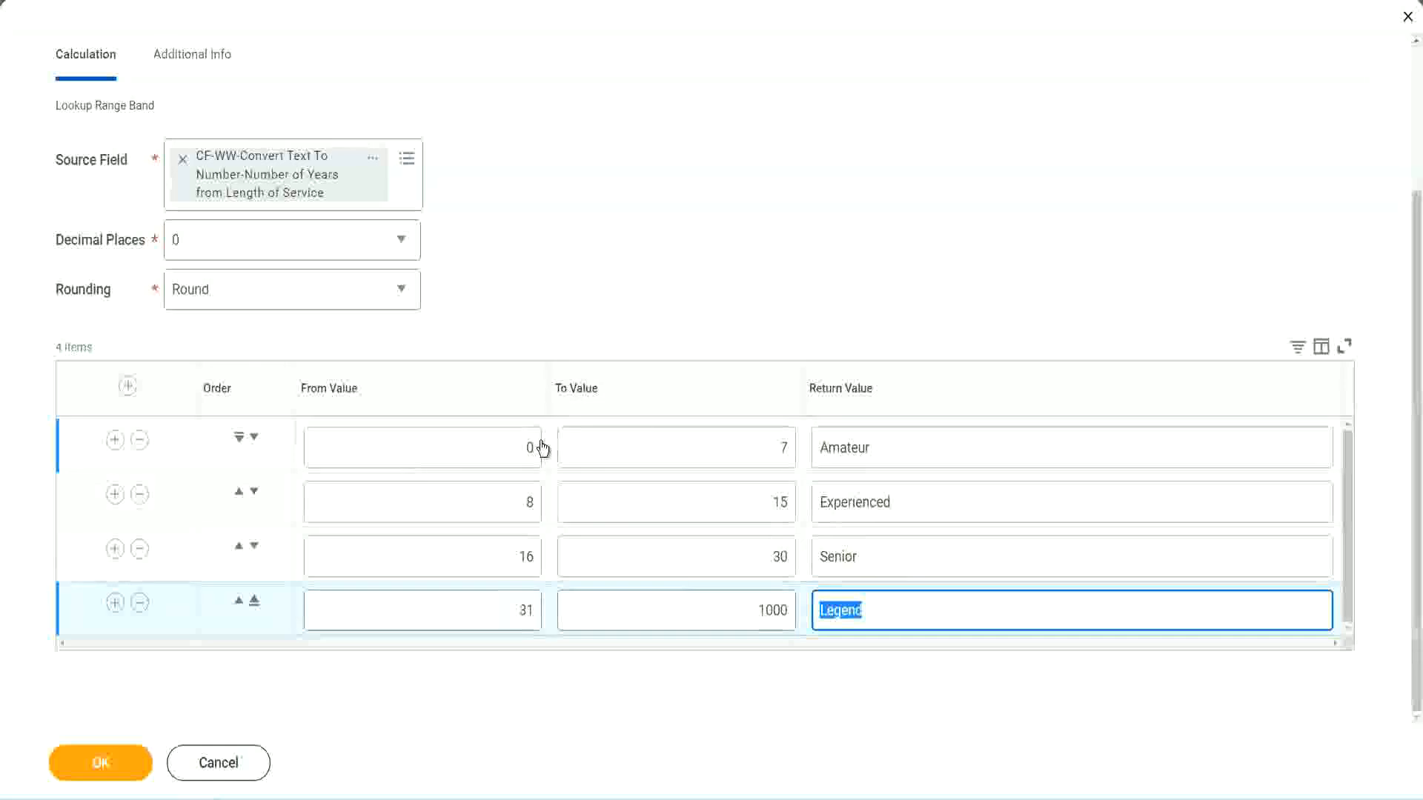
pyautogui.click(656, 328)
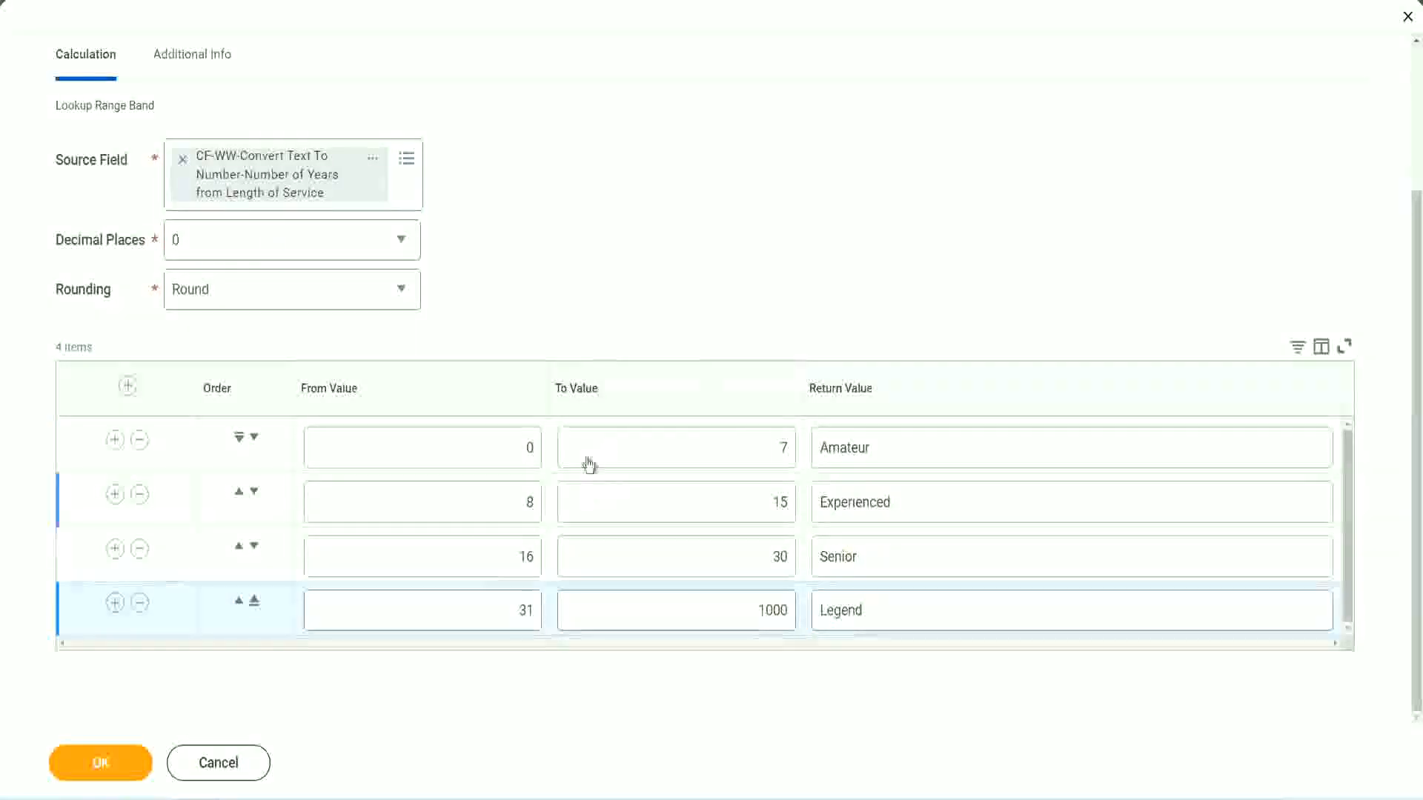
# - Save the Lookup Range Band calculated field and copy its name from the save confirmation
pyautogui.click(98, 761)
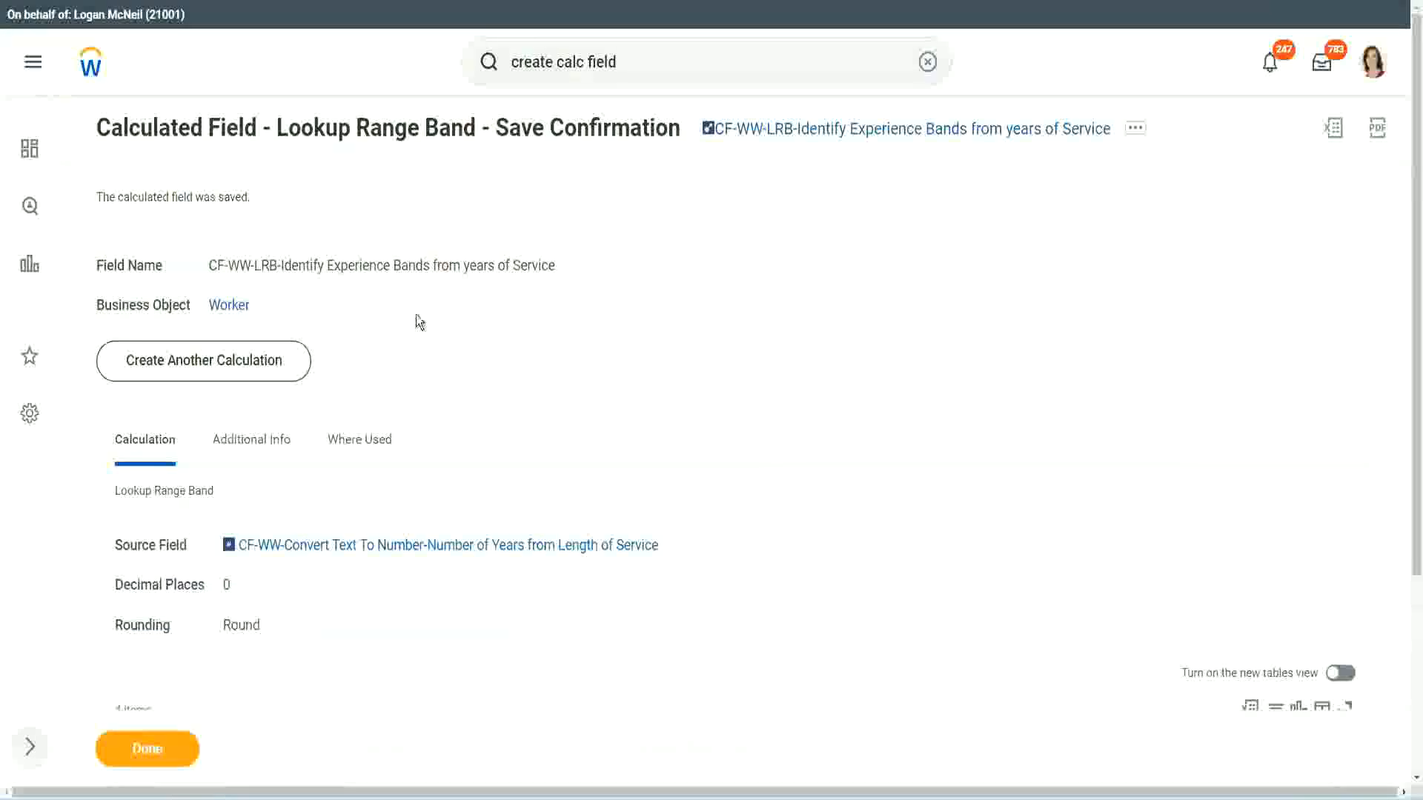
pyautogui.rightClick(828, 133)
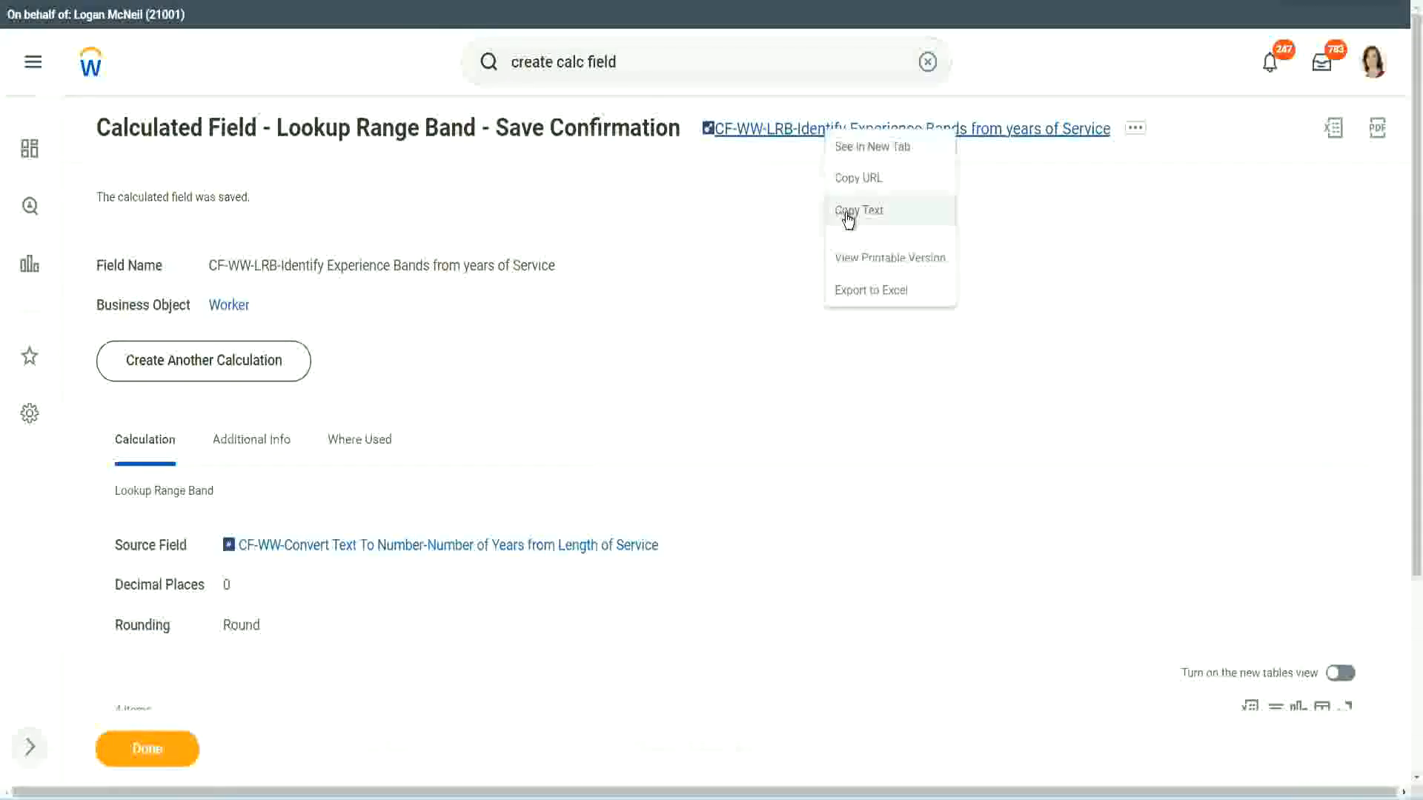
pyautogui.click(842, 221)
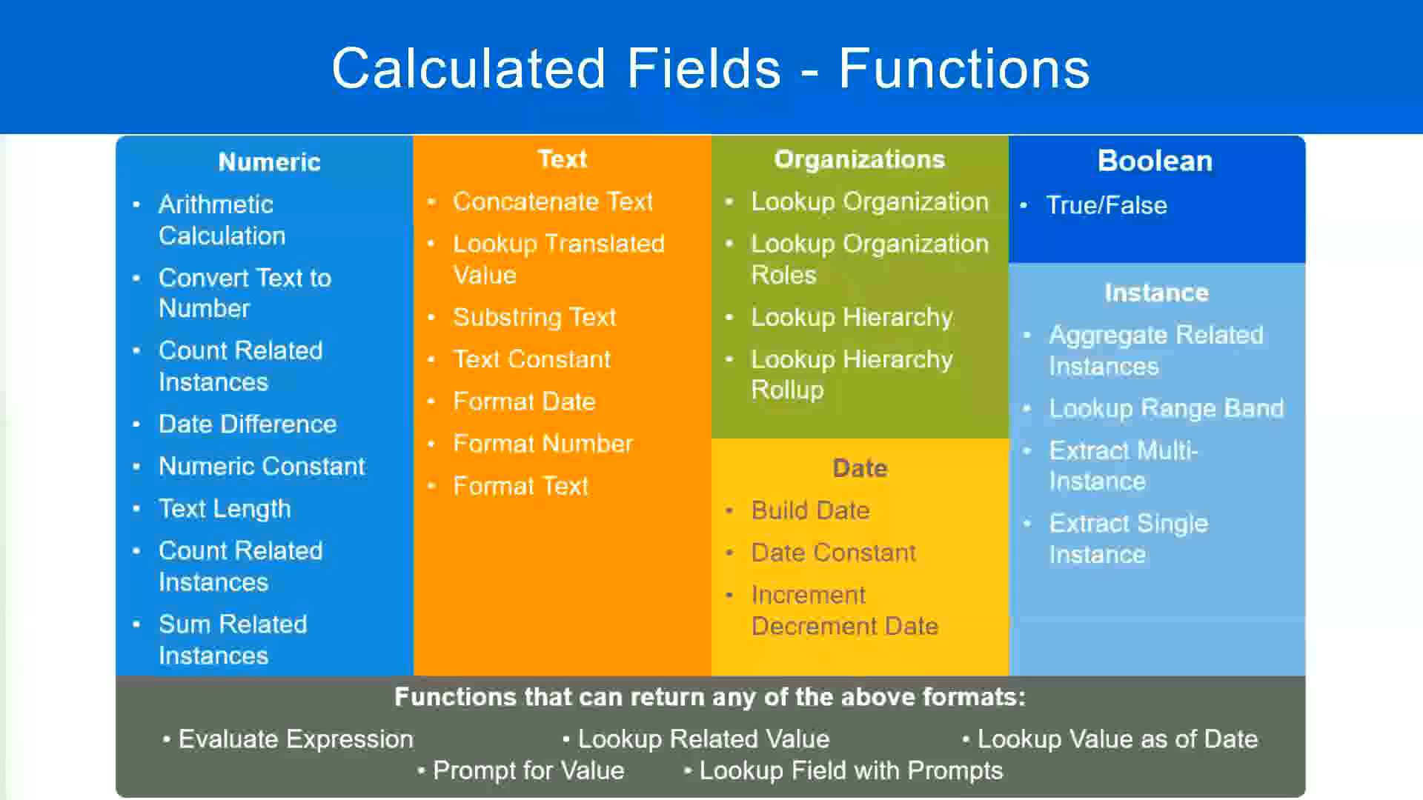
# - Switch to the Notepad++ notes and add the line "10,000 USD" a few blank lines below the Eval Expression notes
pyautogui.hotkey('alt', 'Tab')
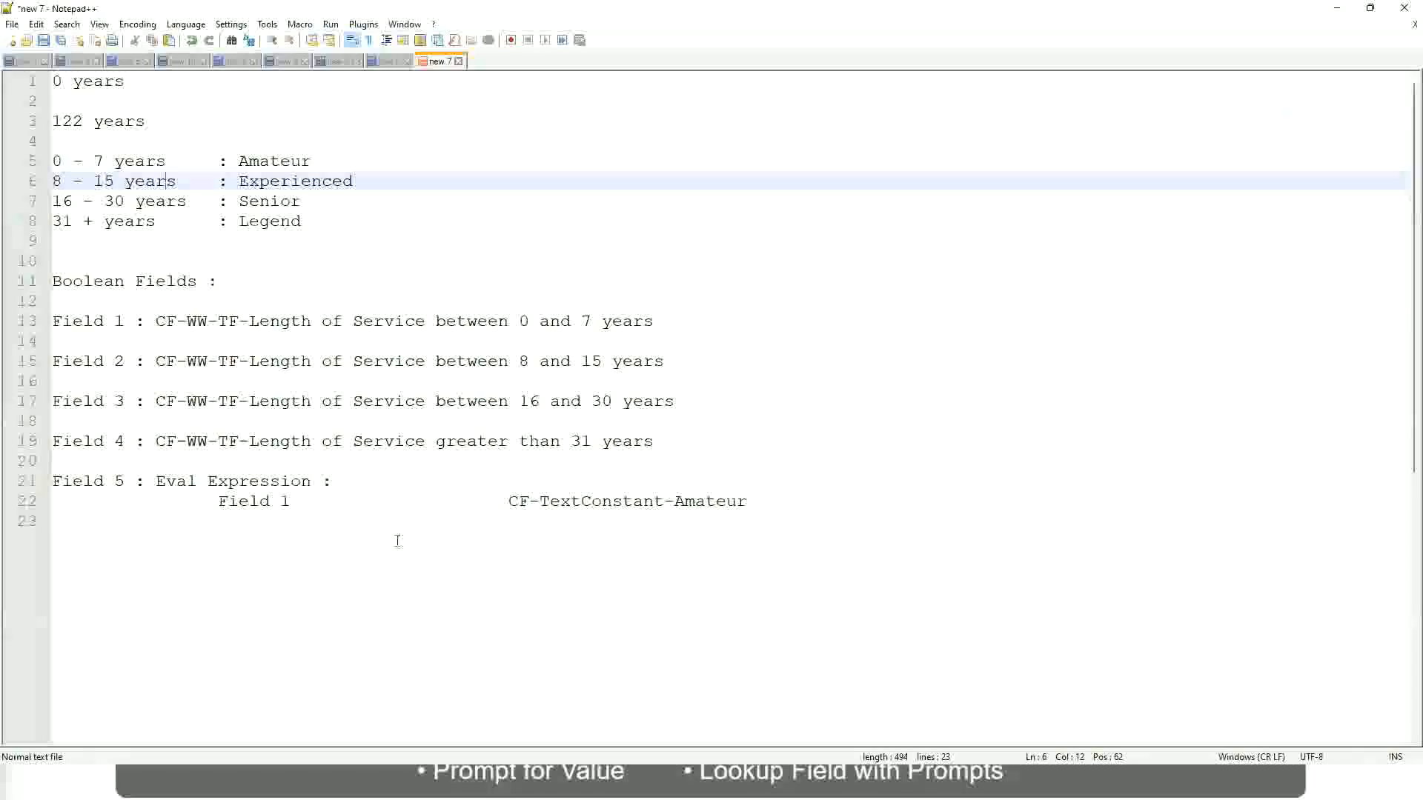
pyautogui.click(397, 541)
pyautogui.press('Return')
pyautogui.press('Return')
pyautogui.press('Return')
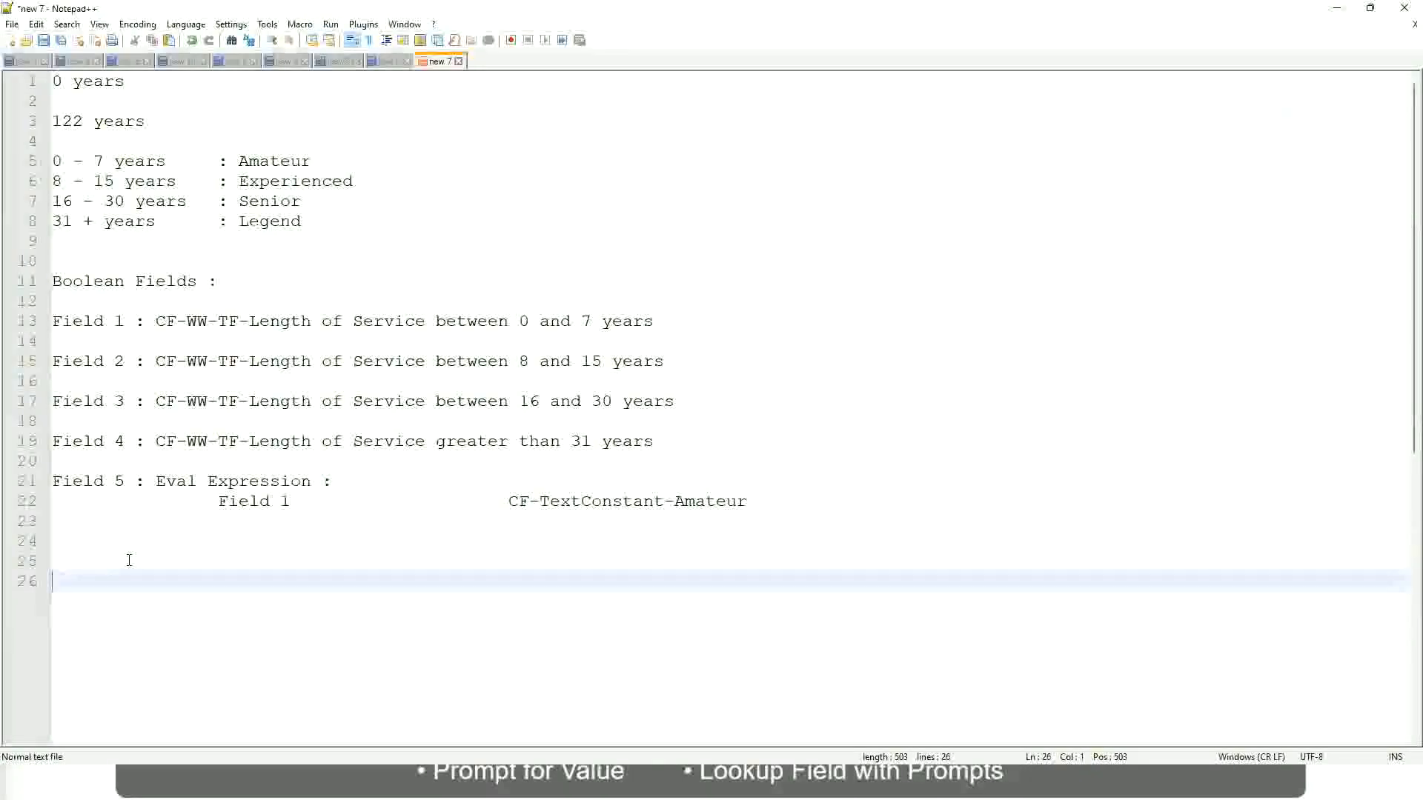
pyautogui.write('10,000 USD')
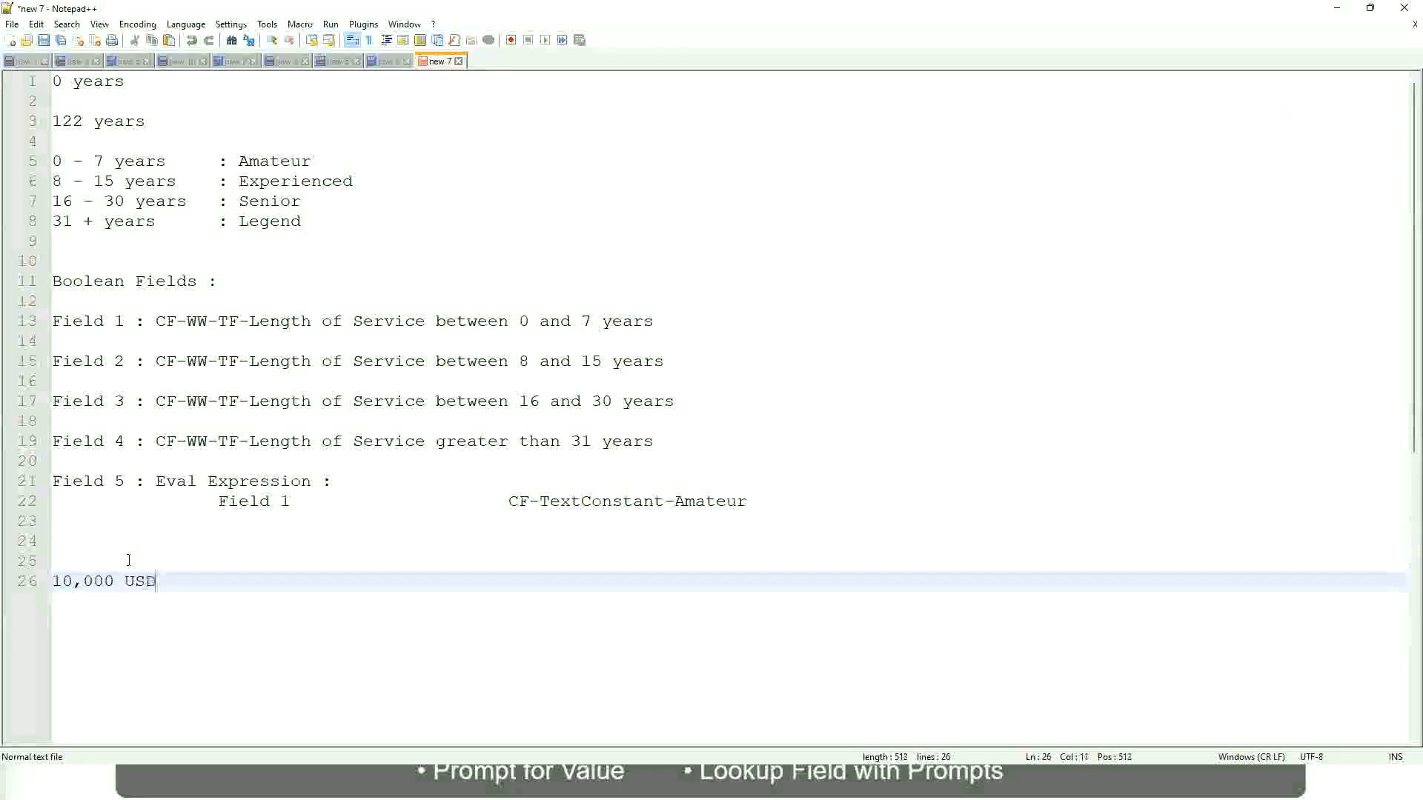
# - Add "1,000,000 USD" on the same line as "10,000 USD", spaced well apart from it as the upper salary limit
pyautogui.press('Tab')
pyautogui.press('Tab')
pyautogui.press('Tab')
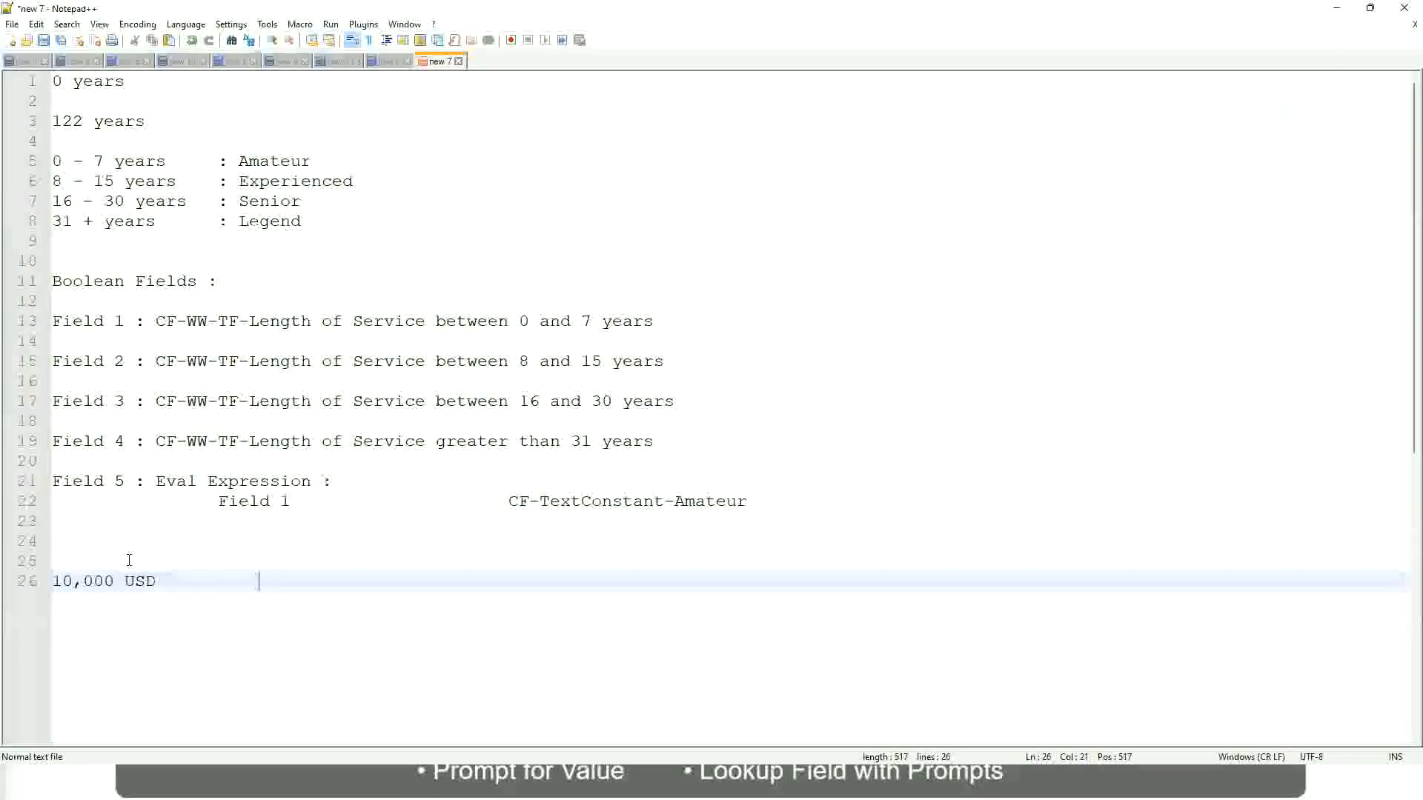
pyautogui.press('Tab')
pyautogui.press('Tab')
pyautogui.write('1,000')
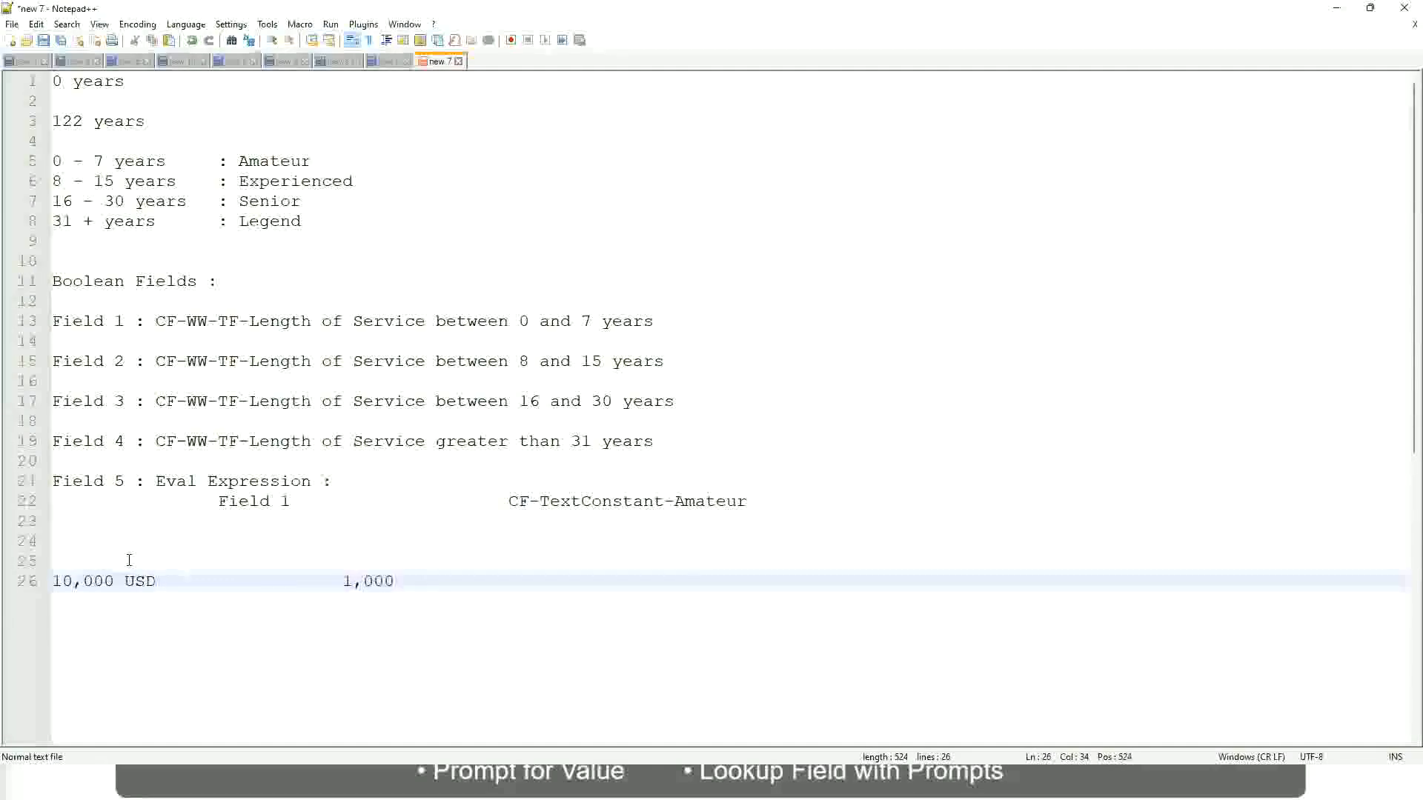
pyautogui.write(',000')
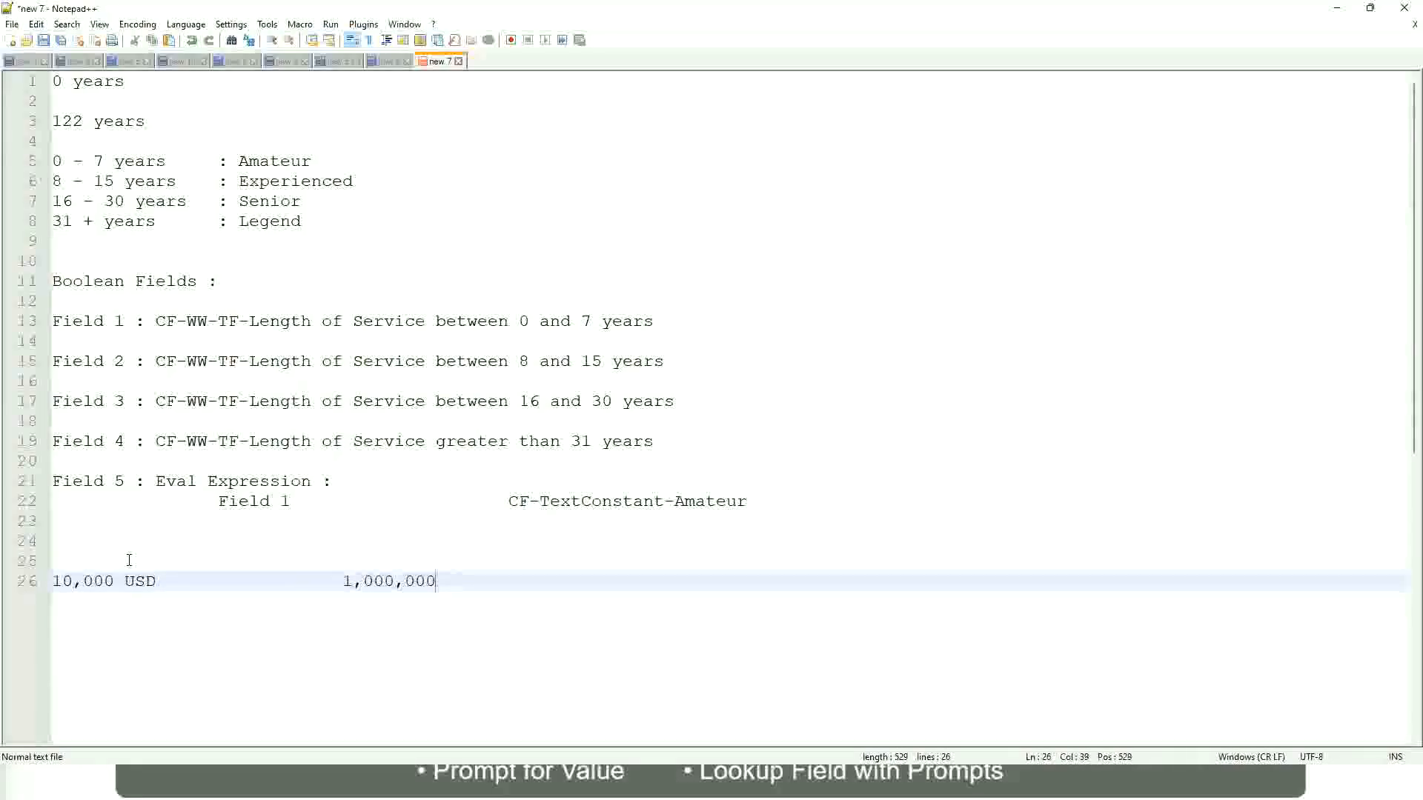
pyautogui.press('Left')
pyautogui.press('Left')
pyautogui.press('Left')
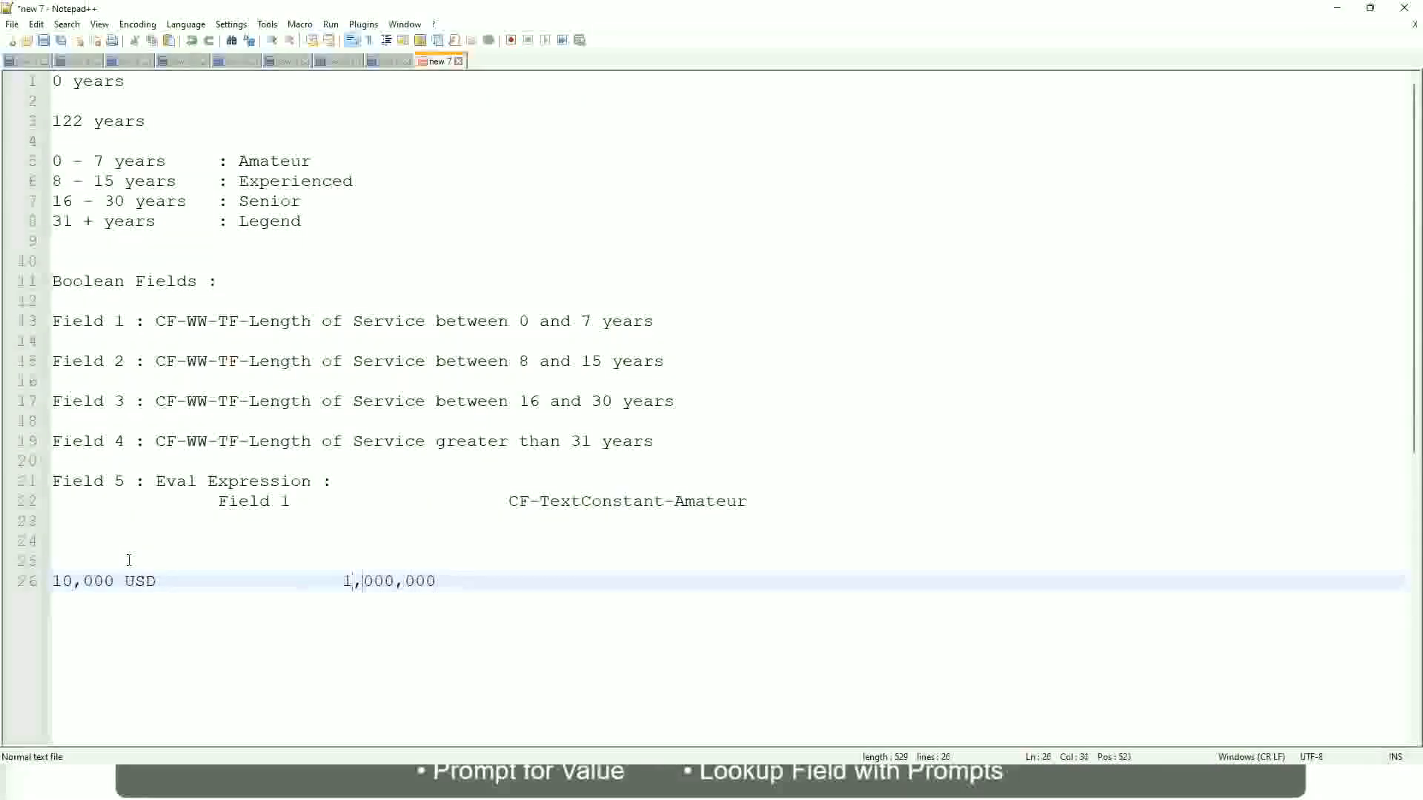
pyautogui.press('Right')
pyautogui.press('Right')
pyautogui.press('Right')
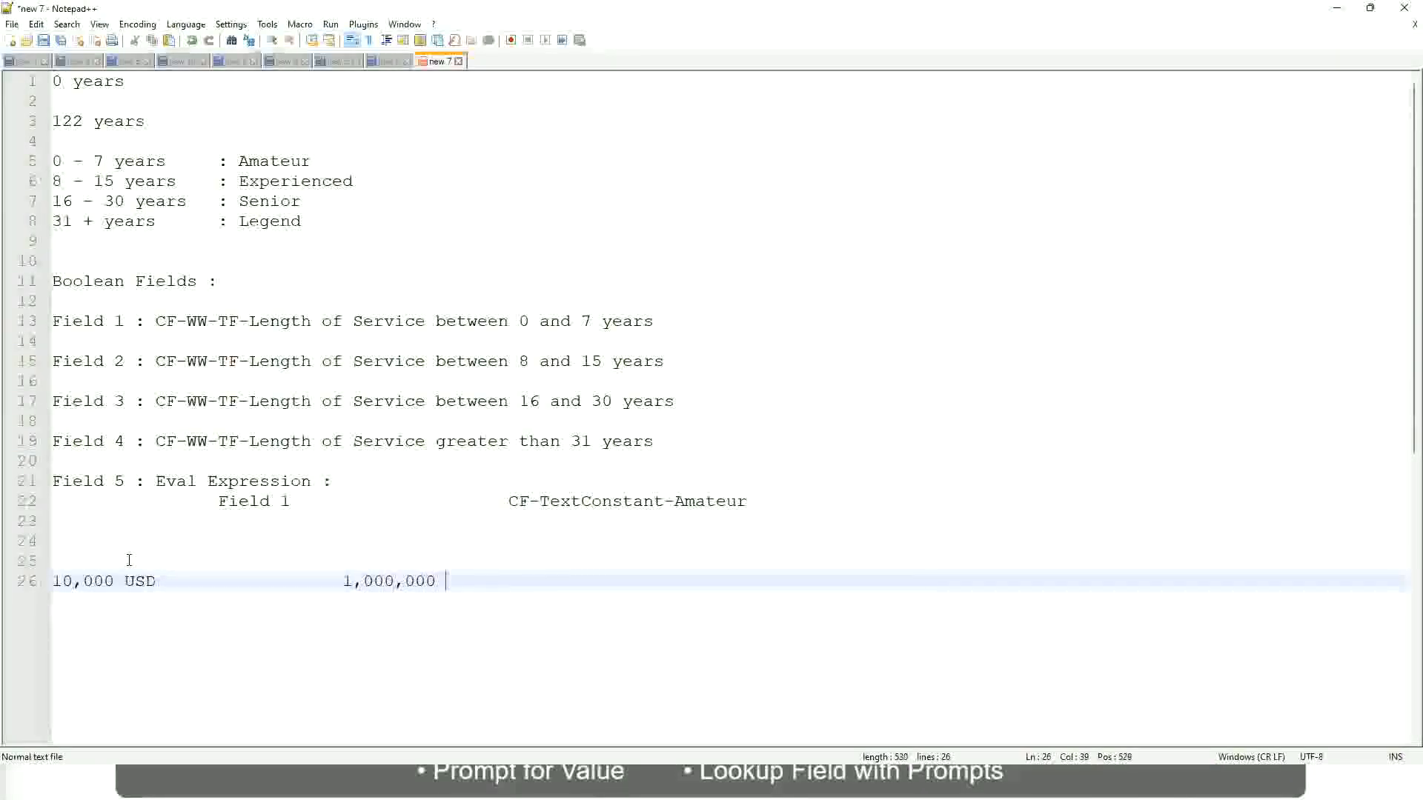
pyautogui.write('USD')
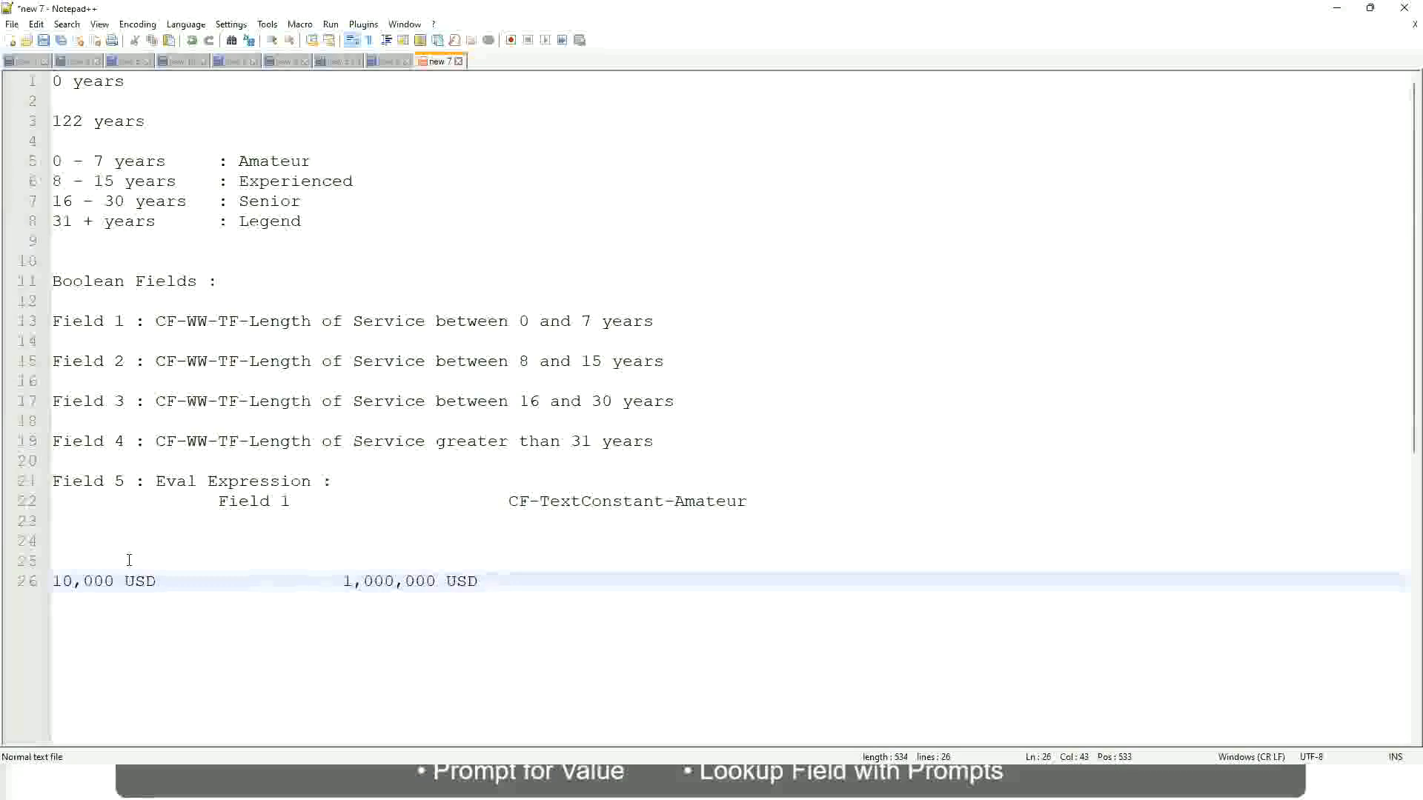
# - Leave a blank line below the USD amounts and add the band line "10 - 50,000 : Low", with the label spaced apart from the range
pyautogui.press('Return')
pyautogui.press('Return')
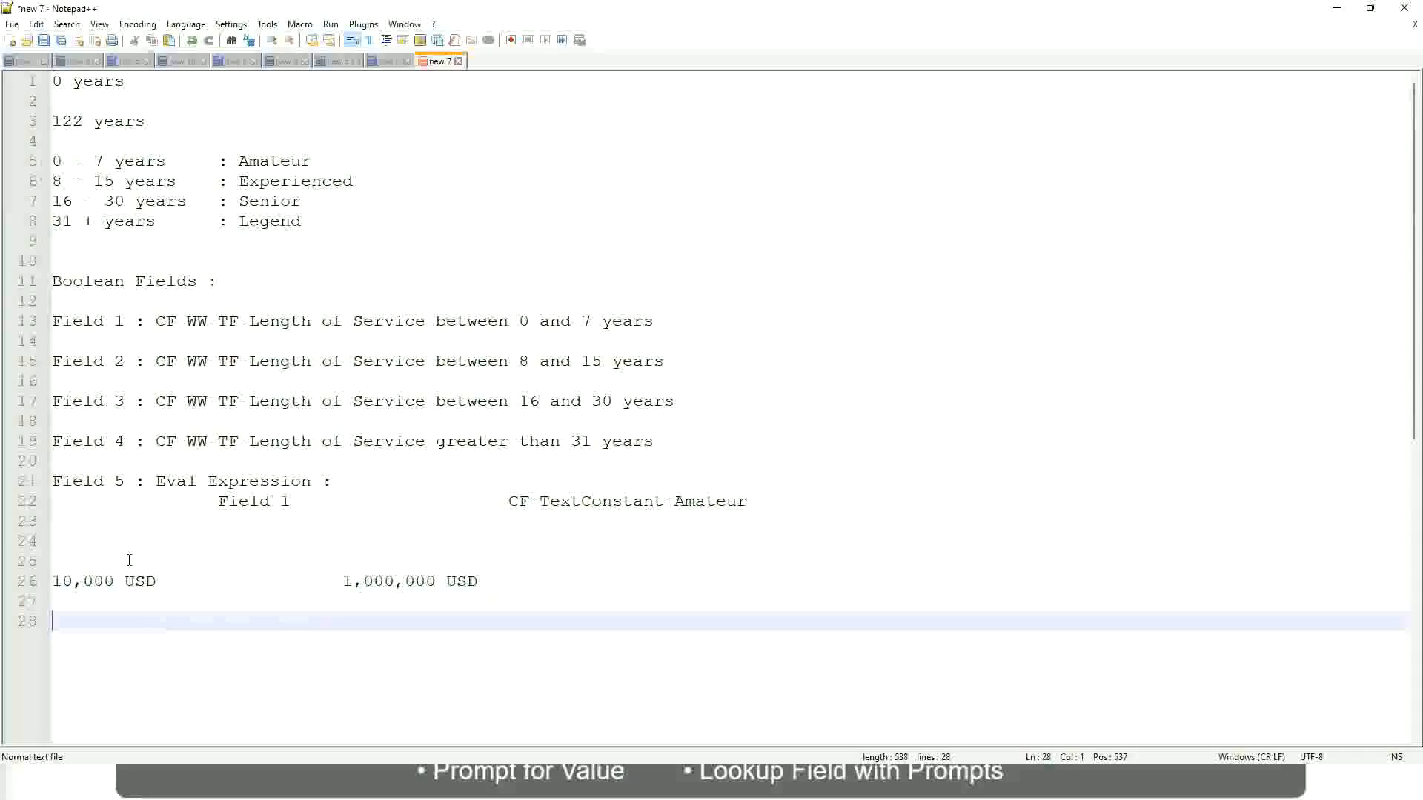
pyautogui.write('10 - 50,000')
pyautogui.press('Tab')
pyautogui.press('Tab')
pyautogui.press('Tab')
pyautogui.press('Tab')
pyautogui.write(': Low')
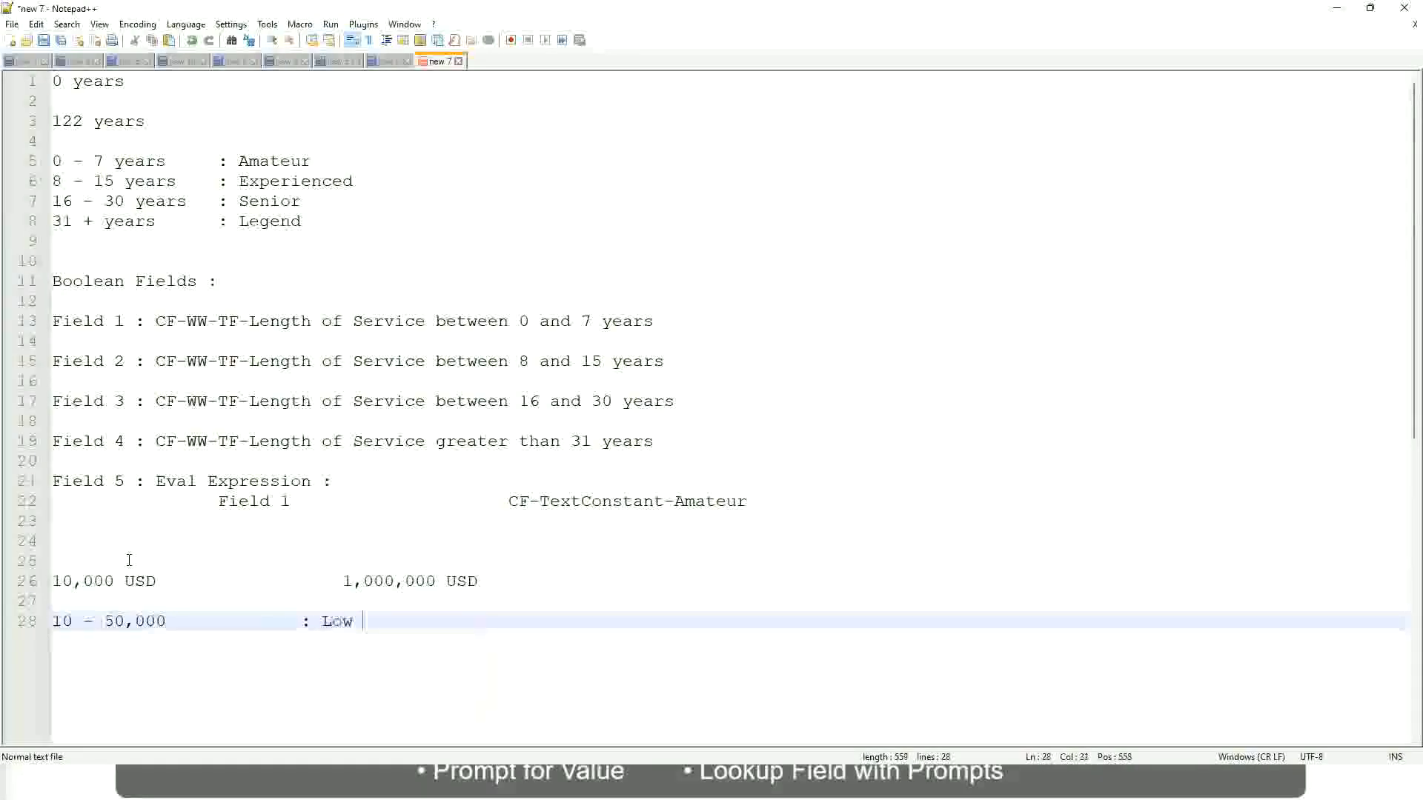
# - Add the band line "50,001 - 150,000 : Medium" directly below the Low line, aligning the labels
pyautogui.press('Return')
pyautogui.press('Return')
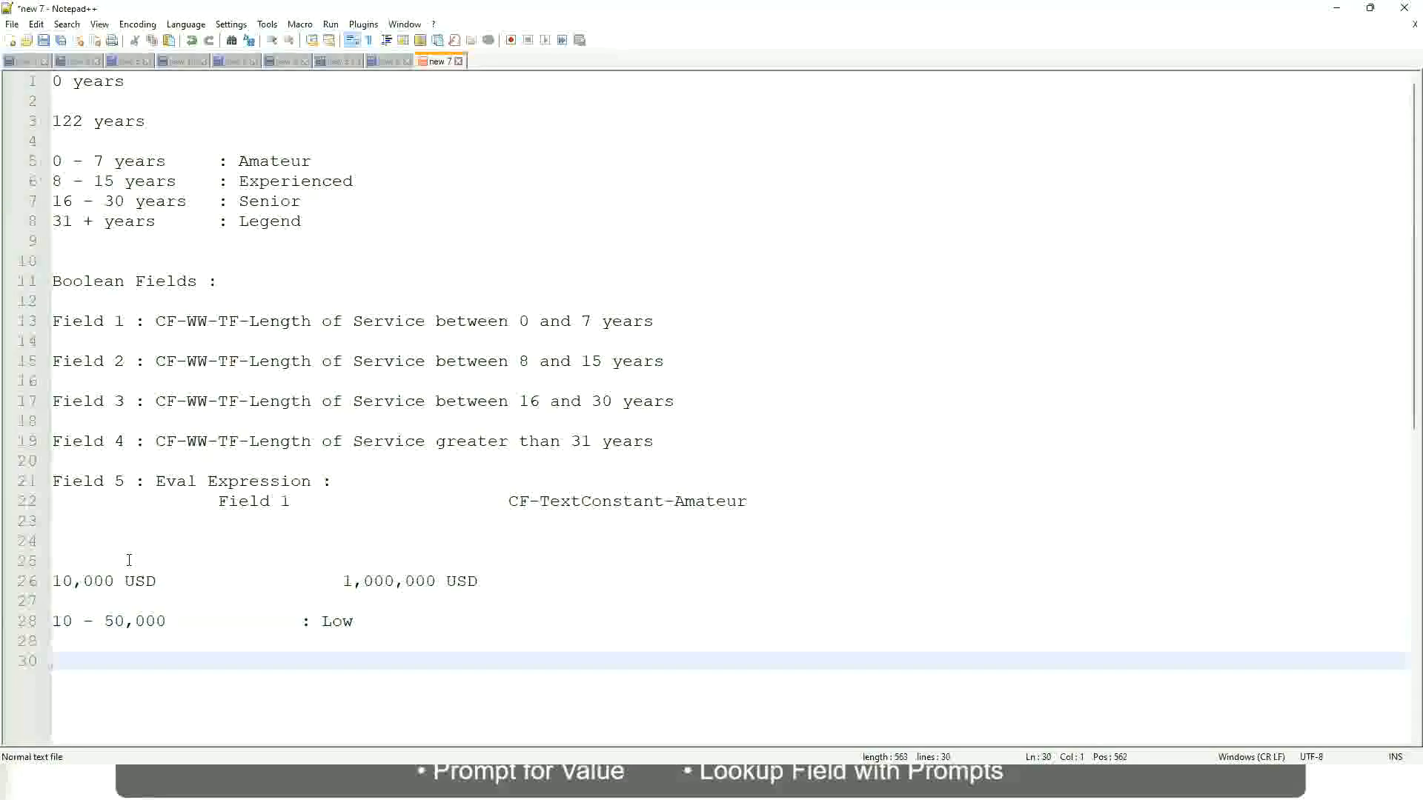
pyautogui.press('Up')
pyautogui.write('5')
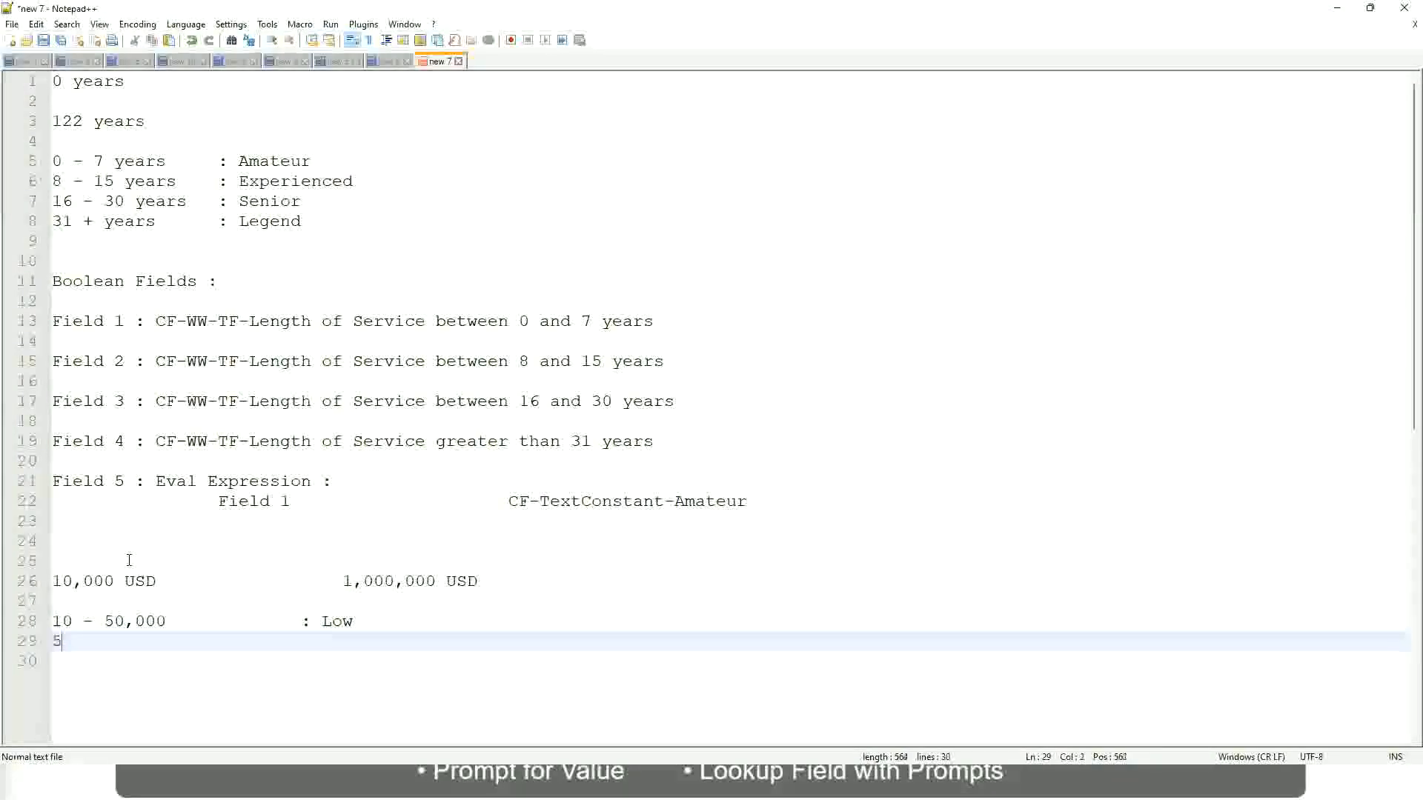
pyautogui.write('0,001 - 150')
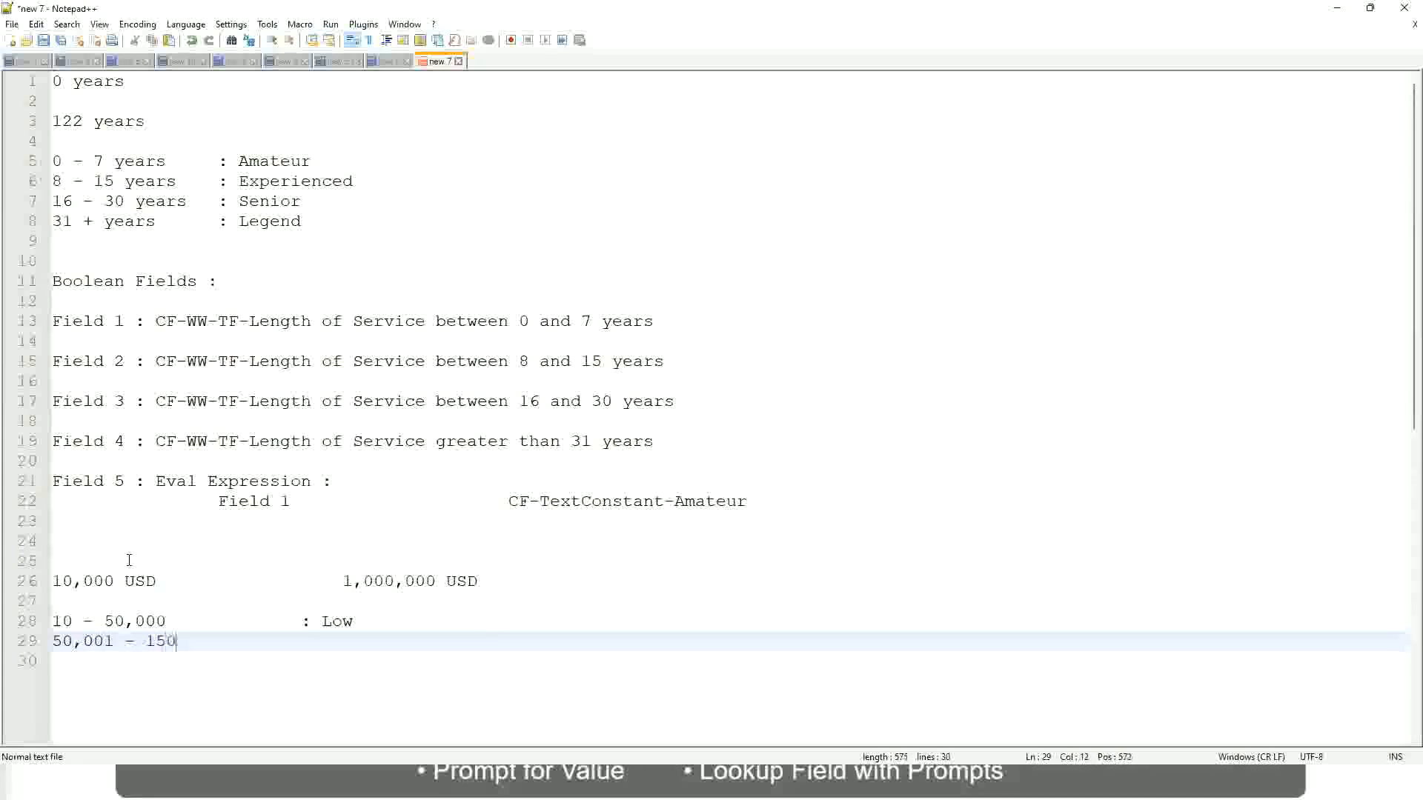
pyautogui.write(',000')
pyautogui.press('Tab')
pyautogui.press('Tab')
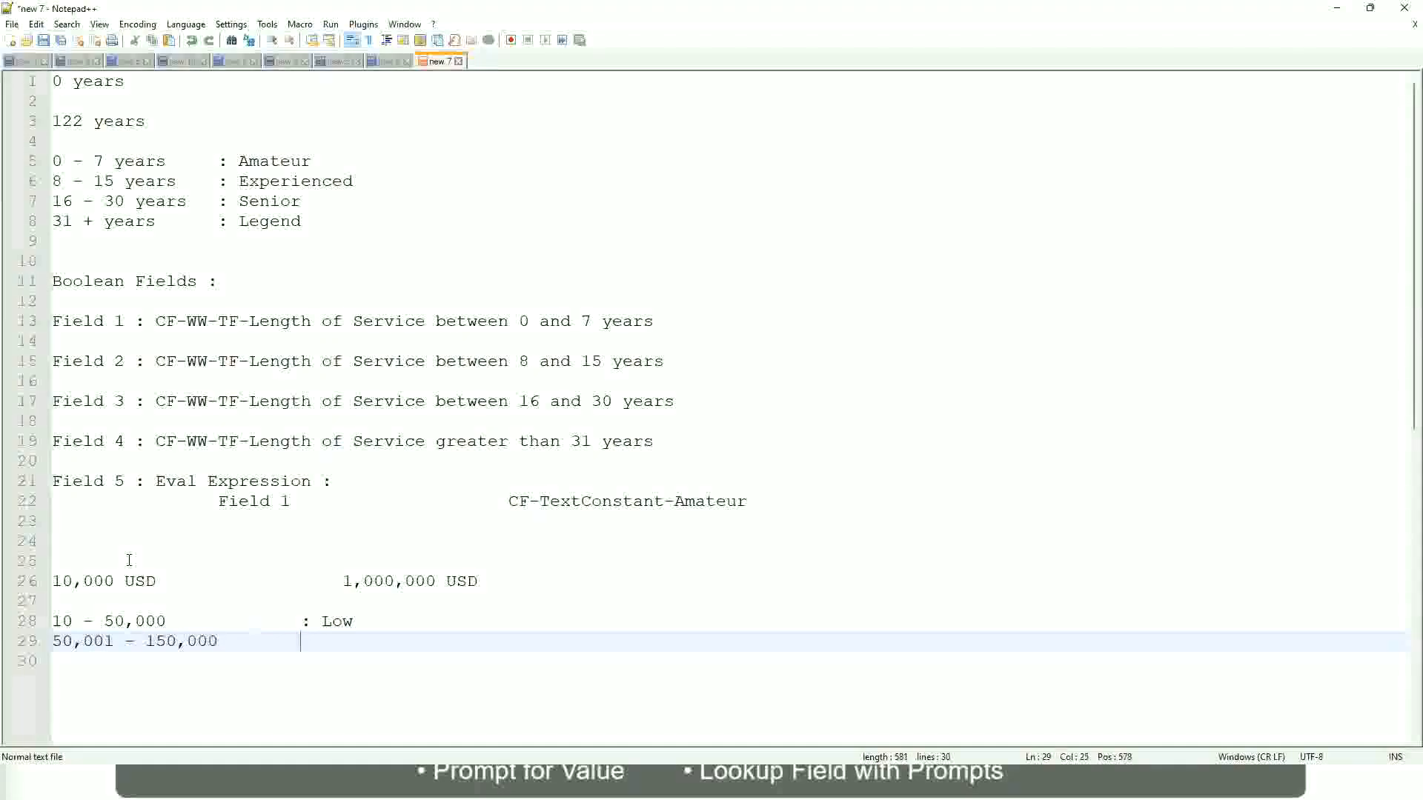
pyautogui.write(': Medium')
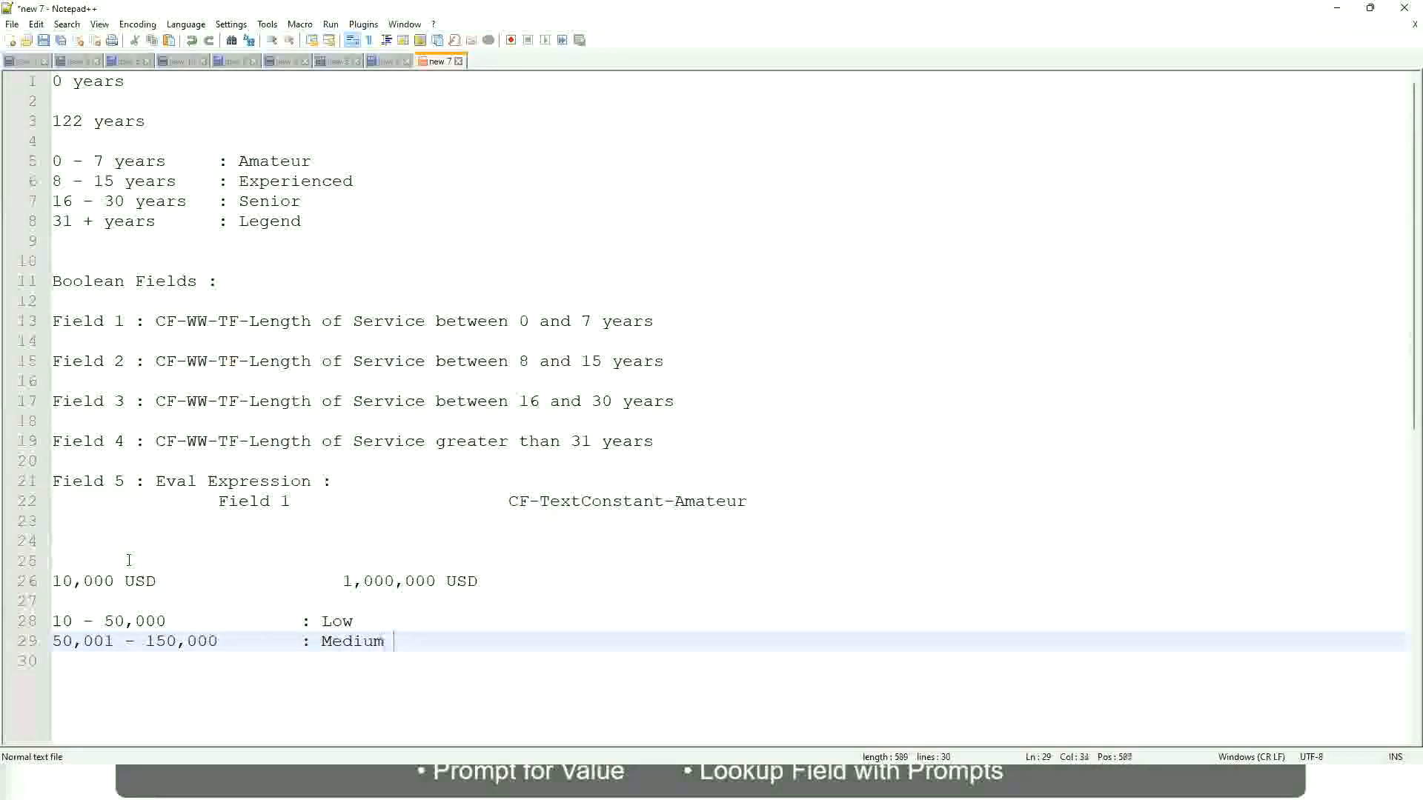
# - Add the band line "> 150,000 : High" directly below the Medium line, aligning the labels
pyautogui.press('Return')
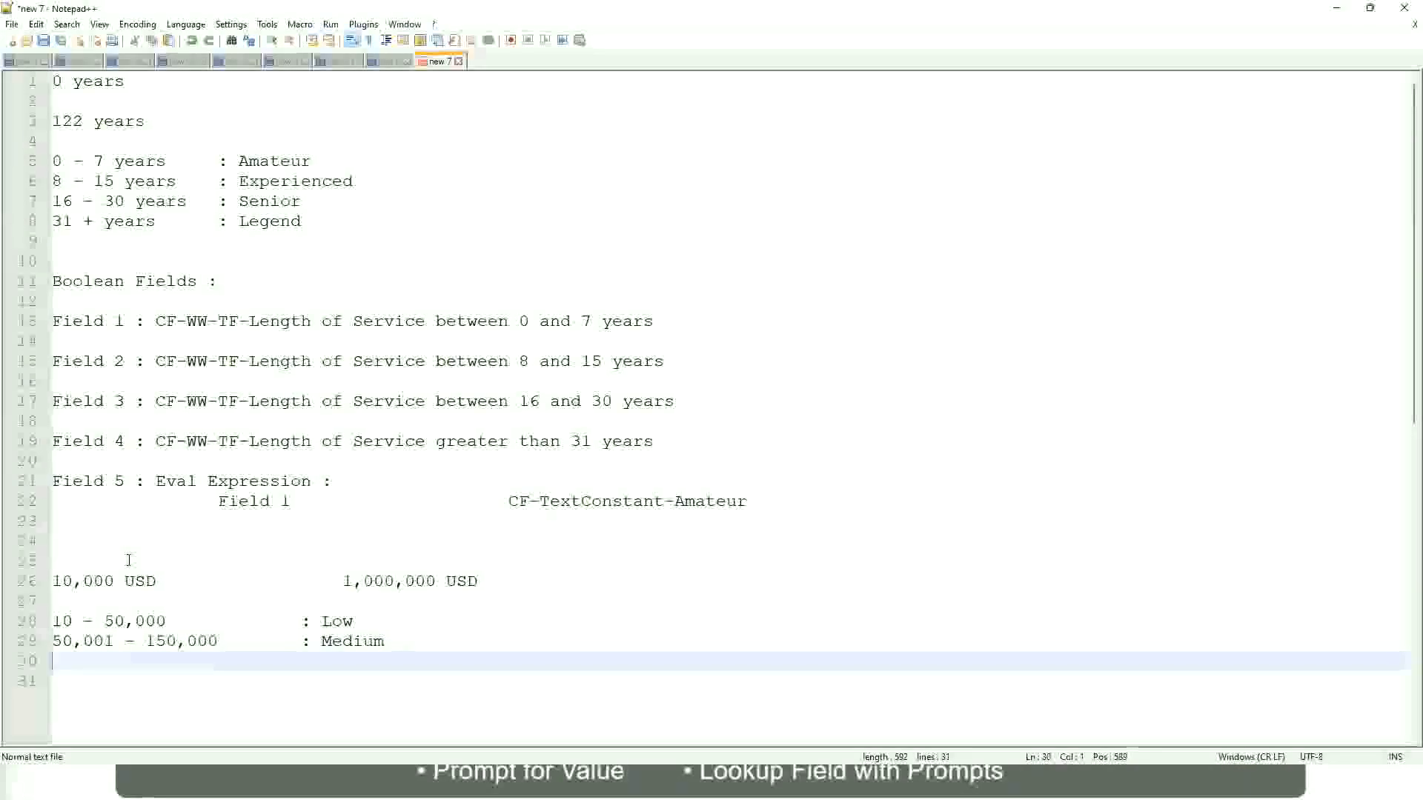
pyautogui.write('> 1')
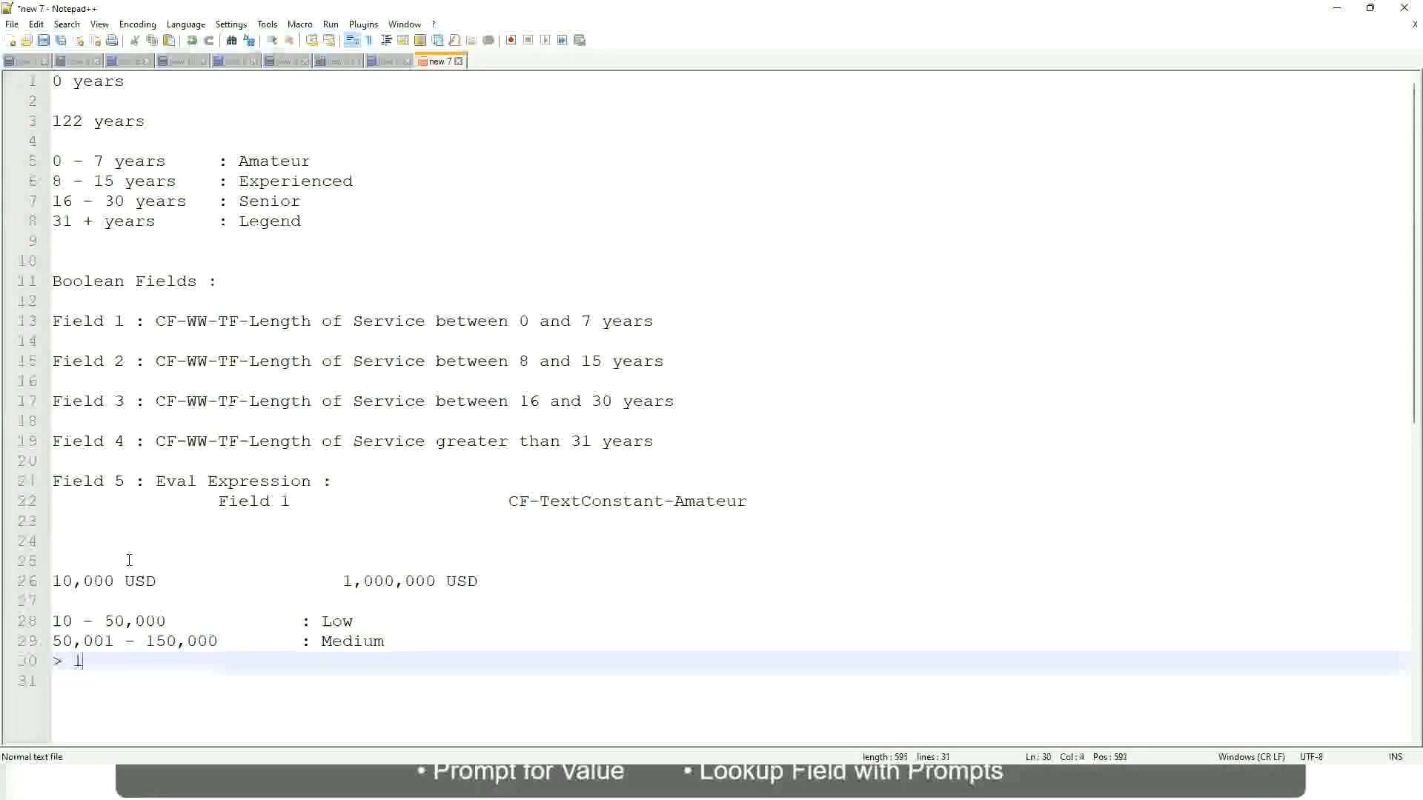
pyautogui.write('50,000')
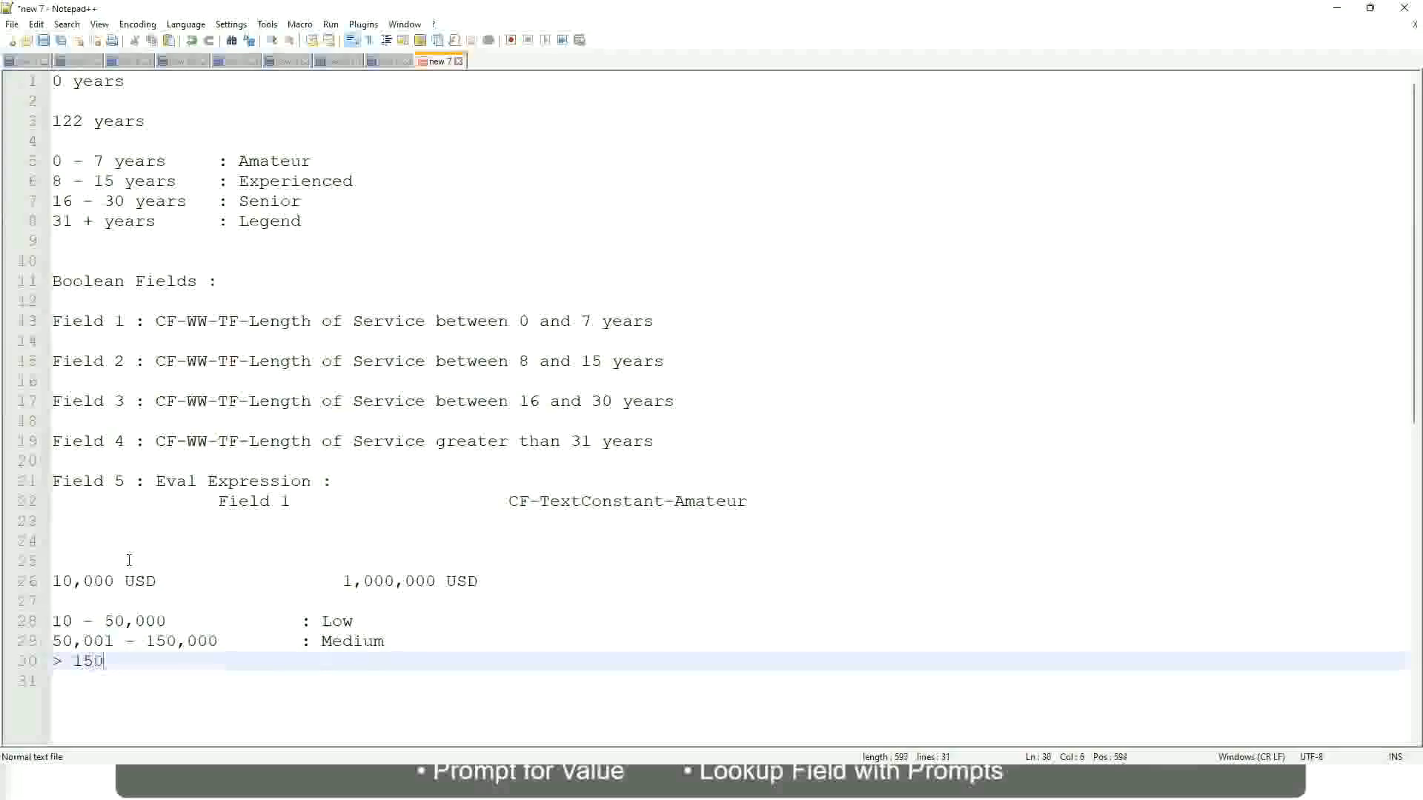
pyautogui.press('Tab')
pyautogui.press('Tab')
pyautogui.press('Tab')
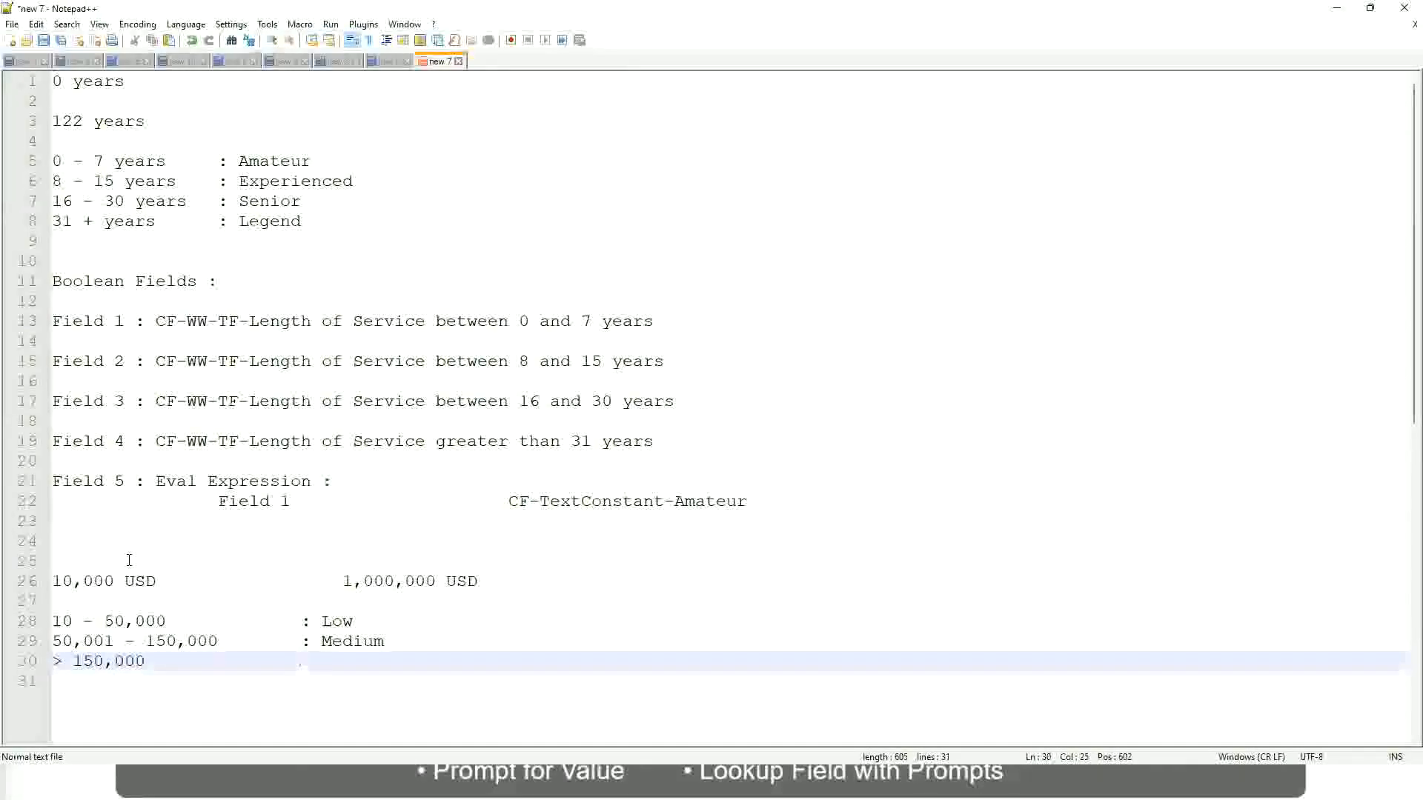
pyautogui.write(': High')
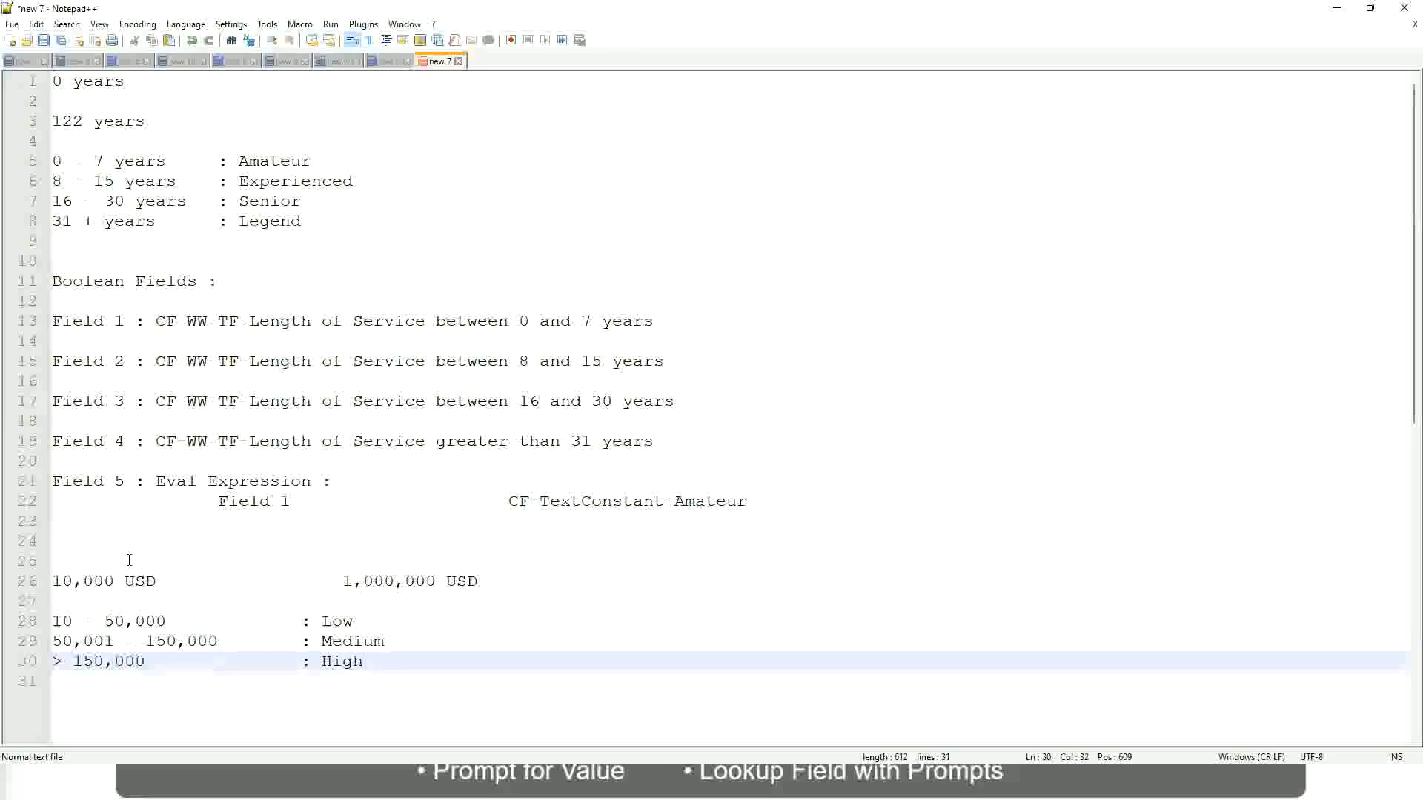
# - Review the lower and upper USD amounts against the Low, Medium and High band lines in the notes
pyautogui.click(46, 581)
pyautogui.click(62, 581)
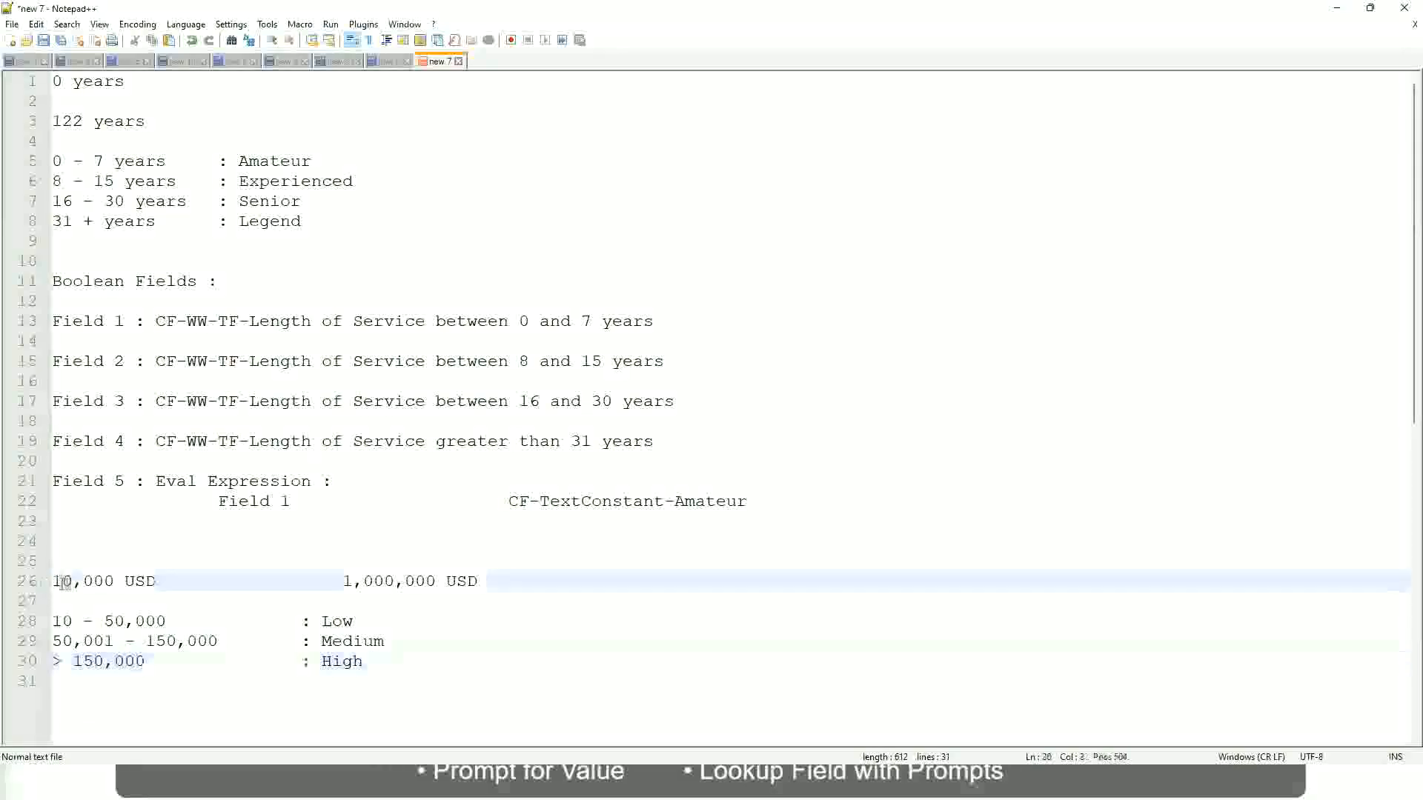
pyautogui.doubleClick(425, 581)
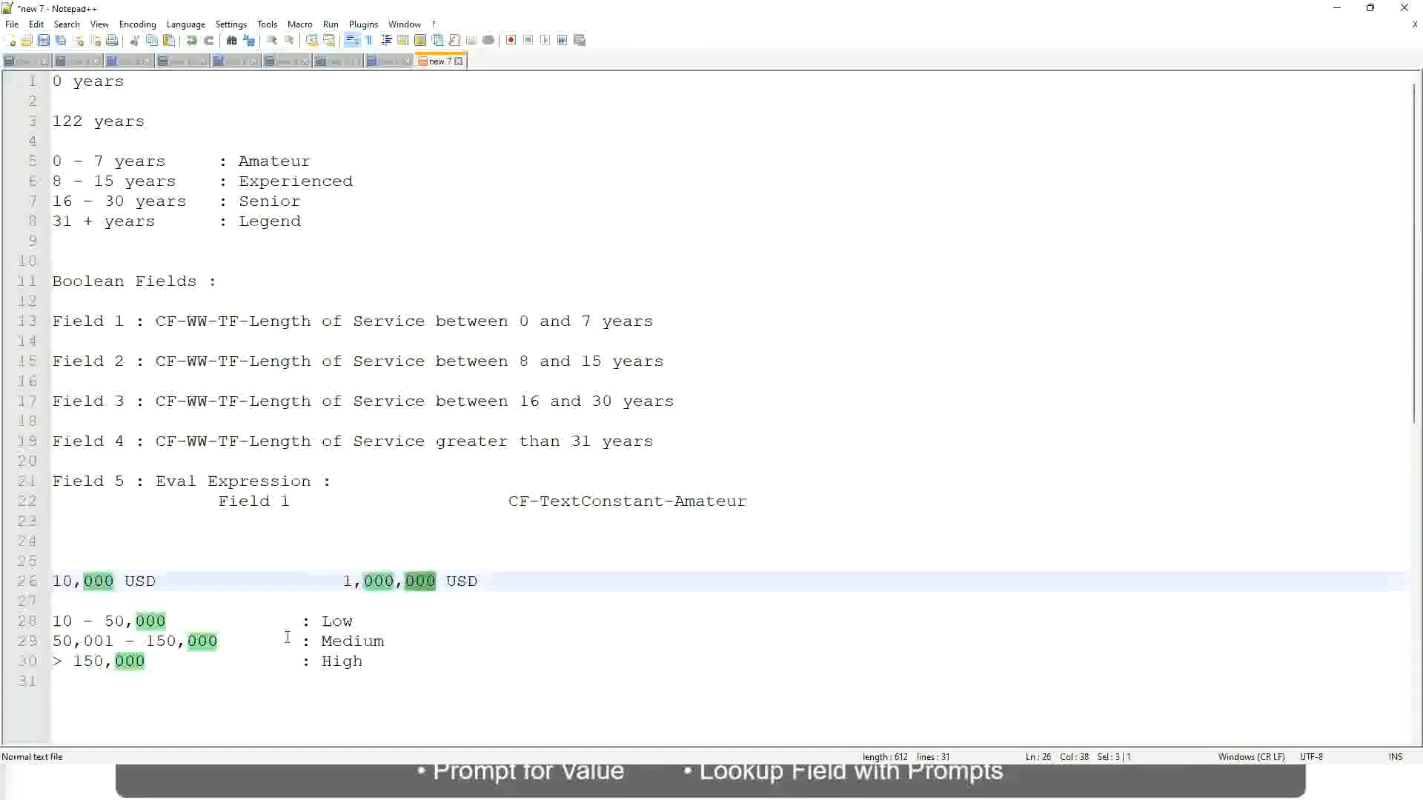
pyautogui.click(259, 641)
pyautogui.click(45, 581)
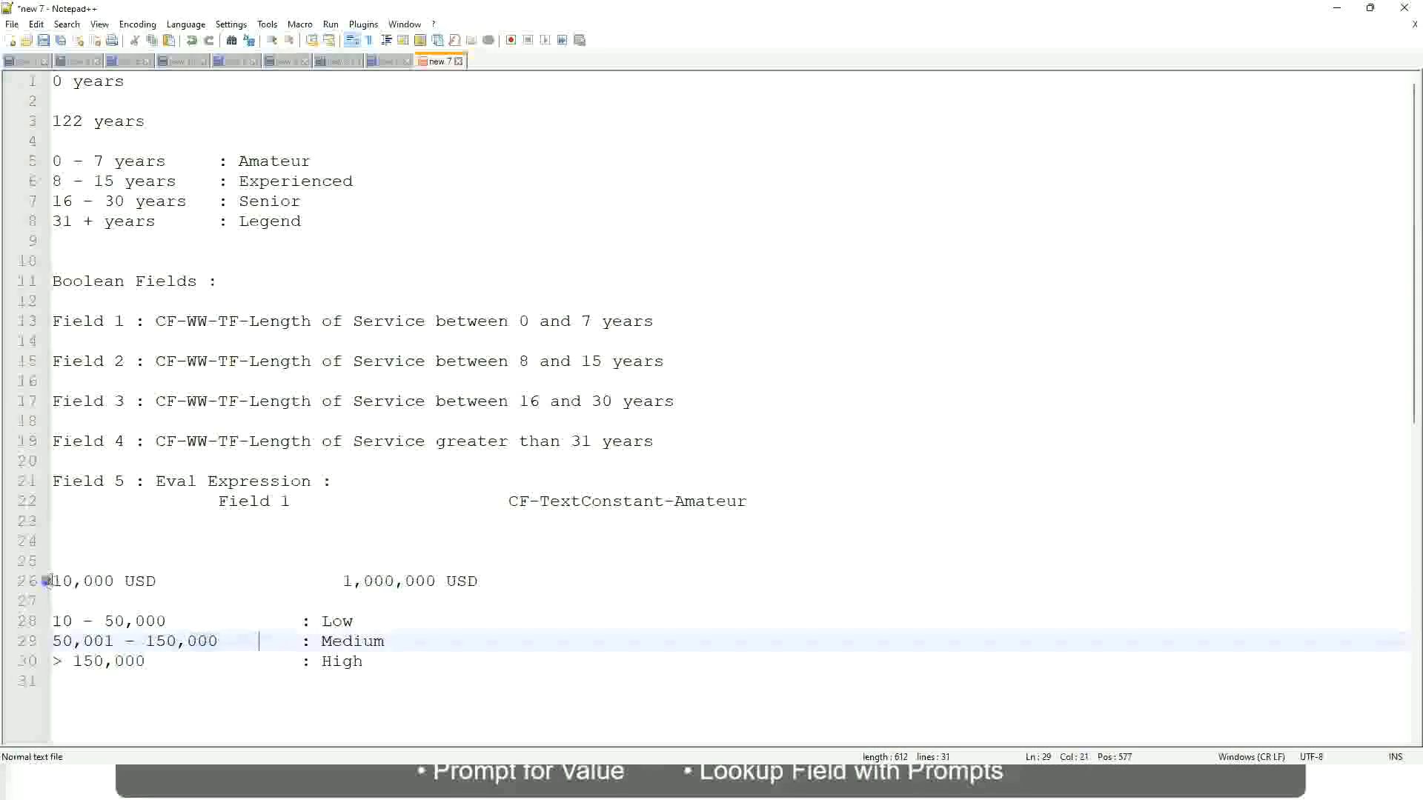
pyautogui.click(438, 581)
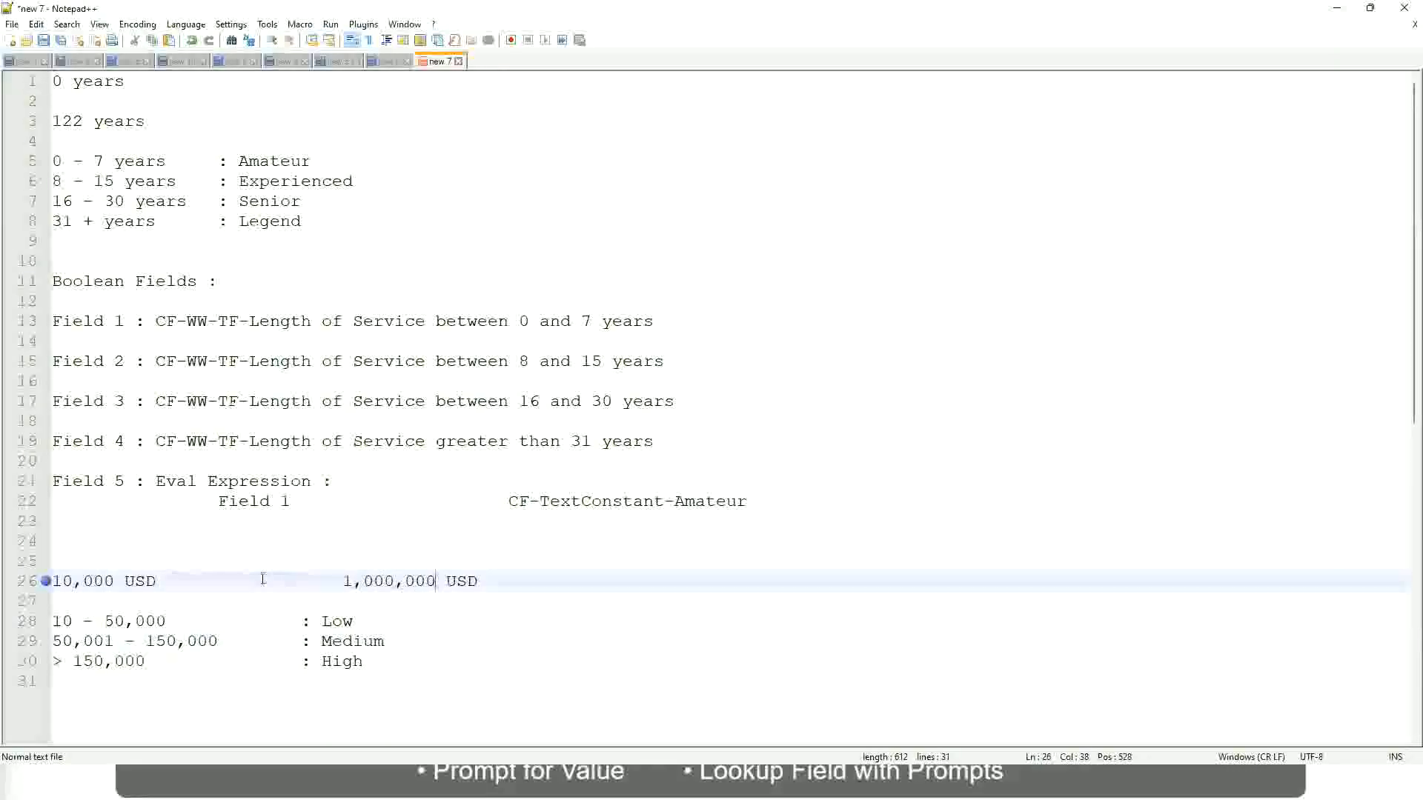
pyautogui.click(348, 623)
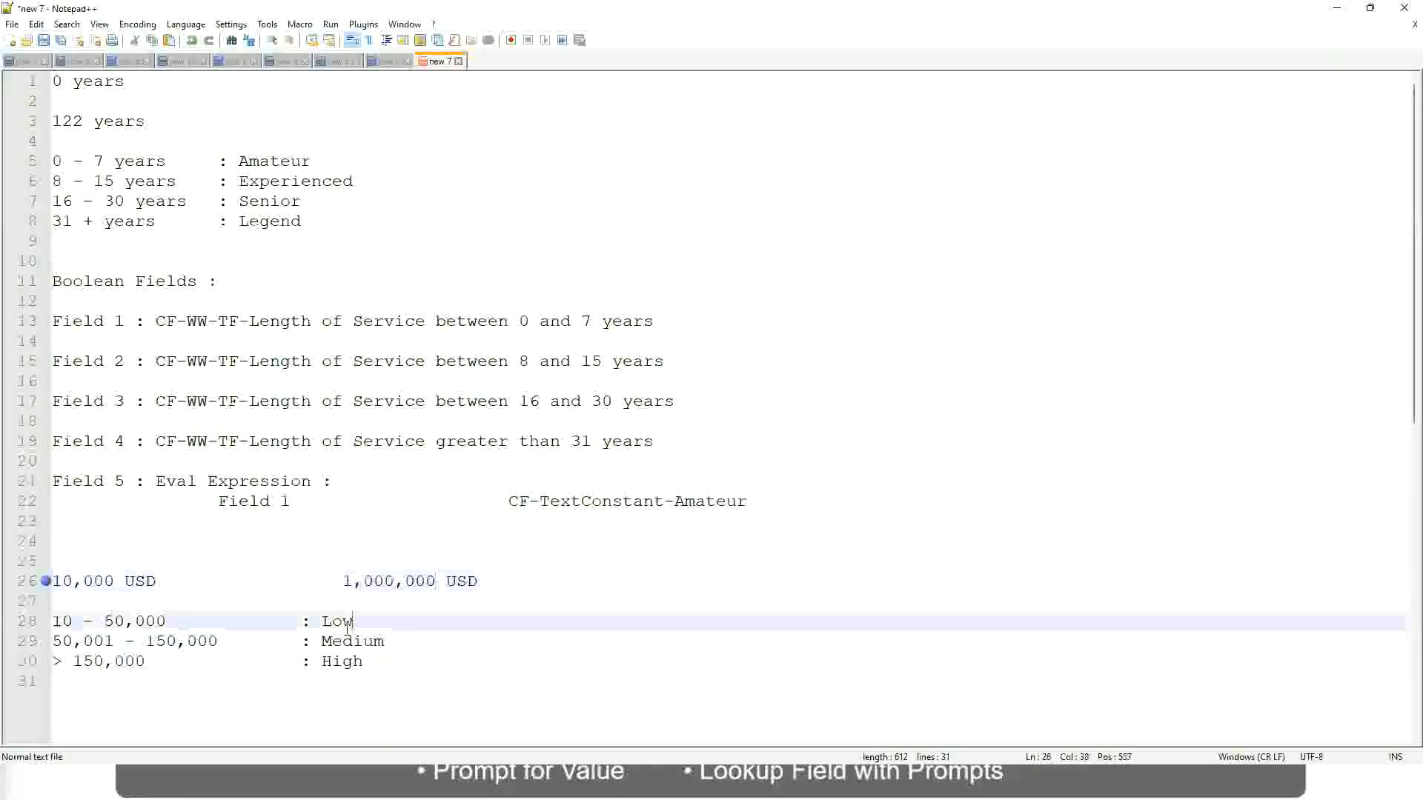
pyautogui.click(345, 627)
pyautogui.click(342, 644)
pyautogui.click(342, 662)
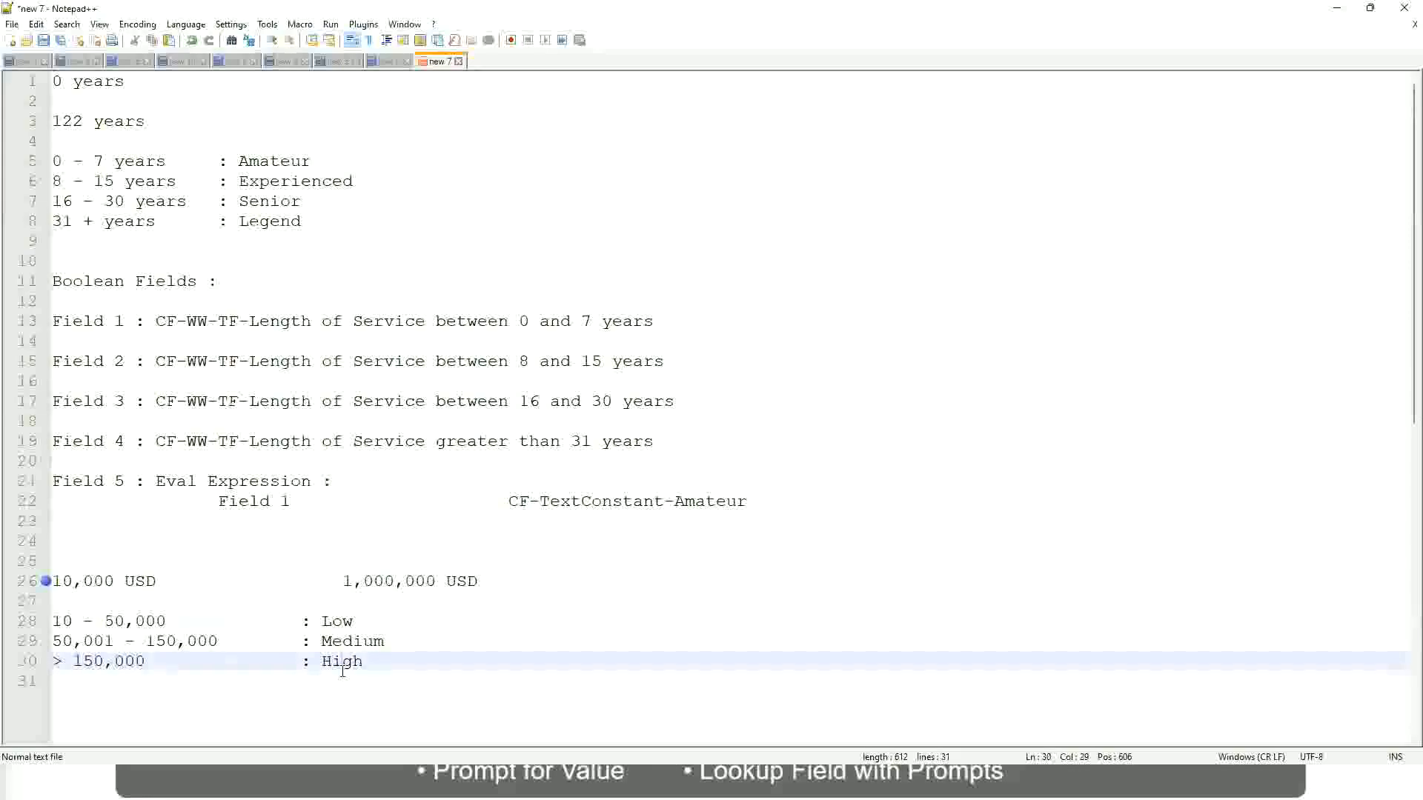
pyautogui.click(177, 608)
pyautogui.click(347, 681)
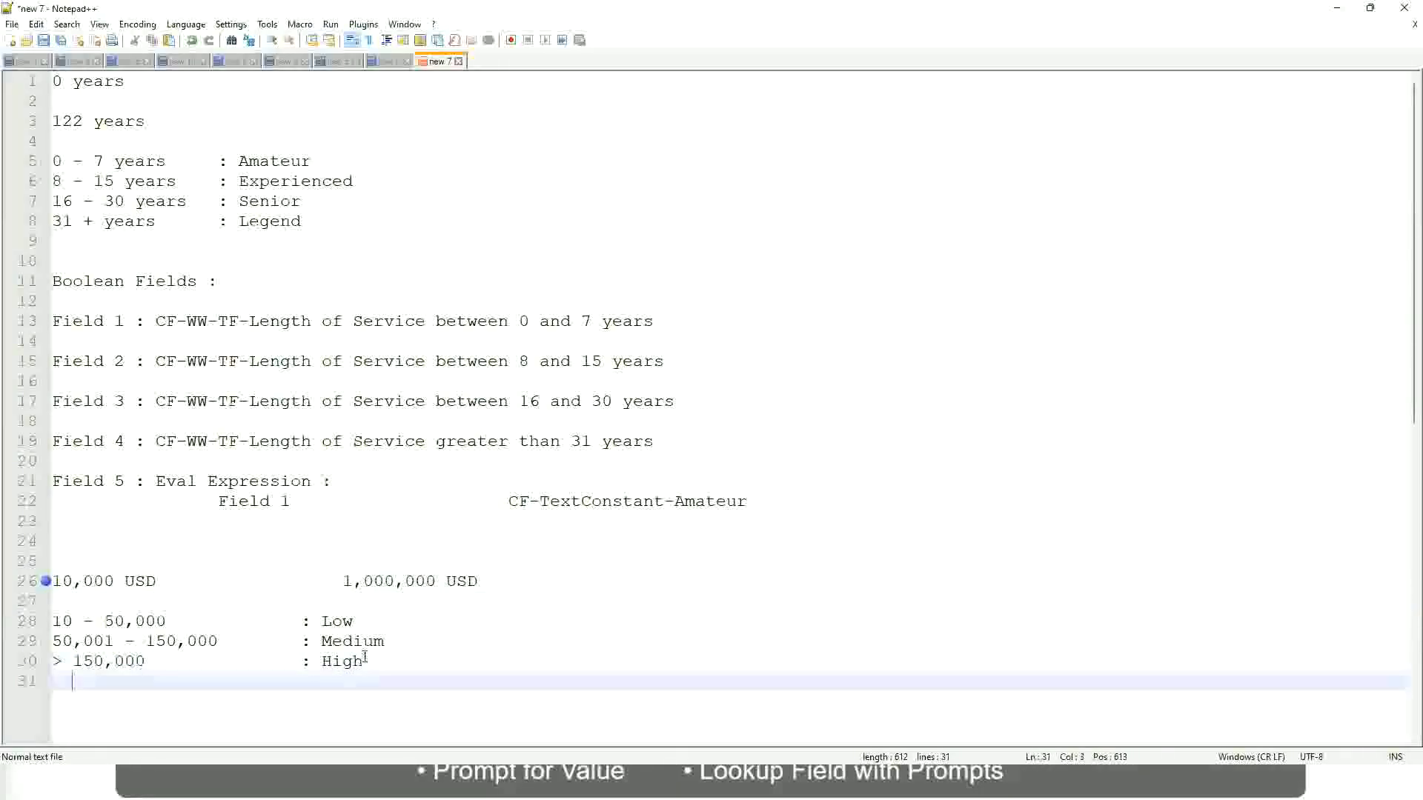
pyautogui.click(364, 658)
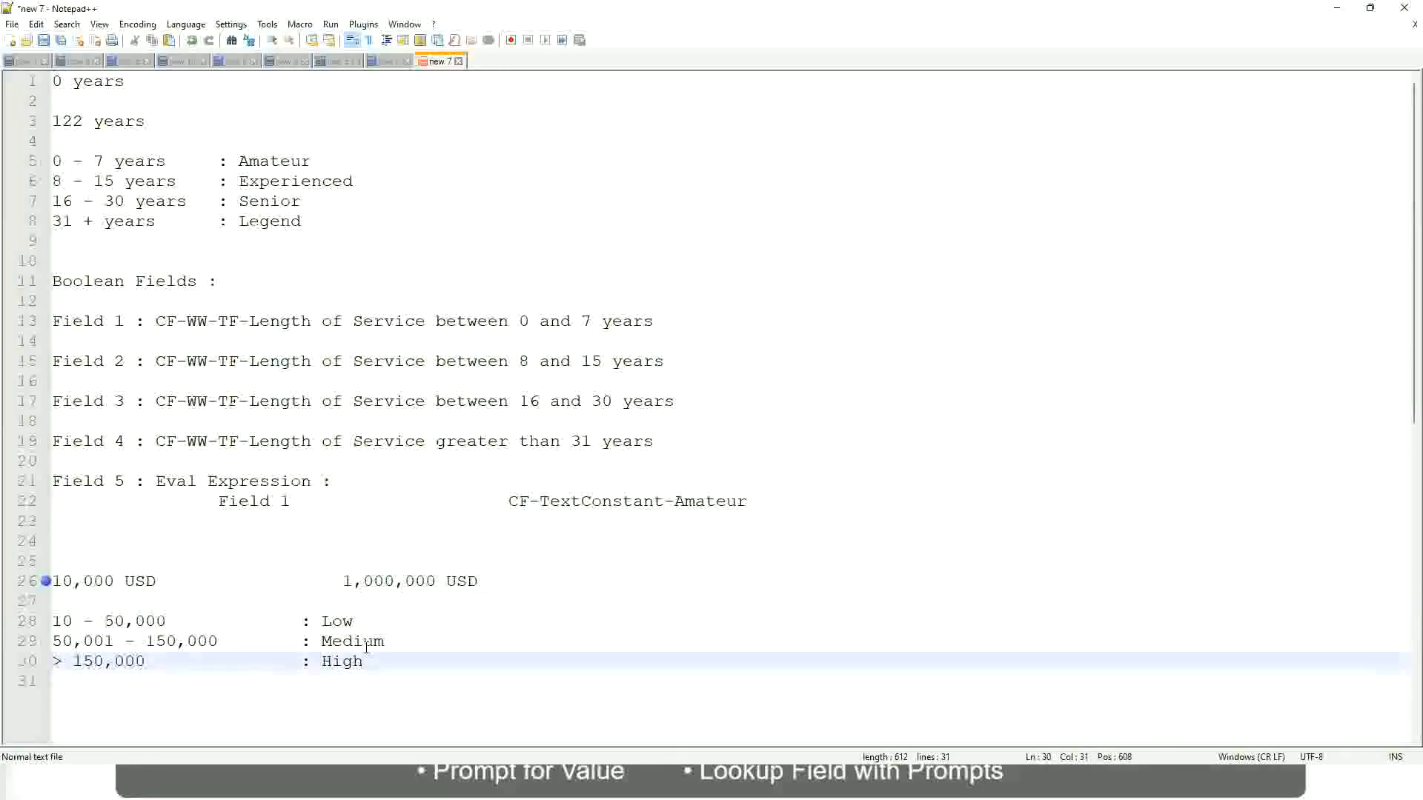